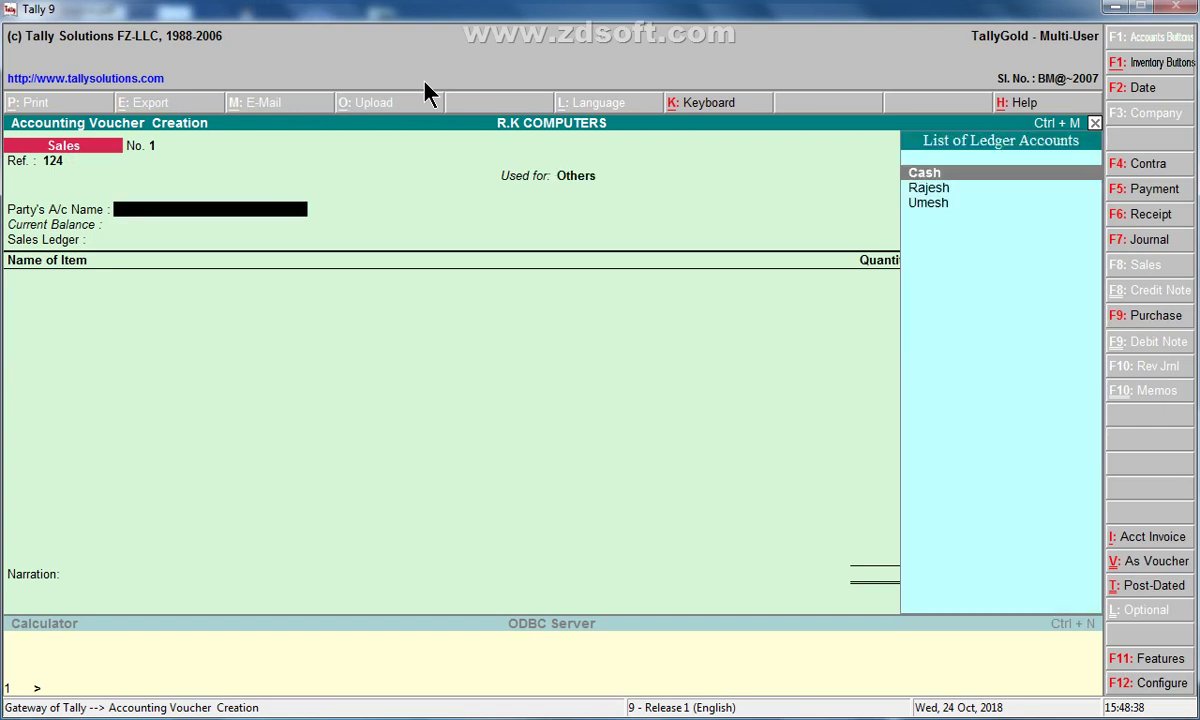
Set the sales voucher's party account to the customer, leave the despatch and order details blank, and choose the Sale ledger
key(Down)
key(Down)
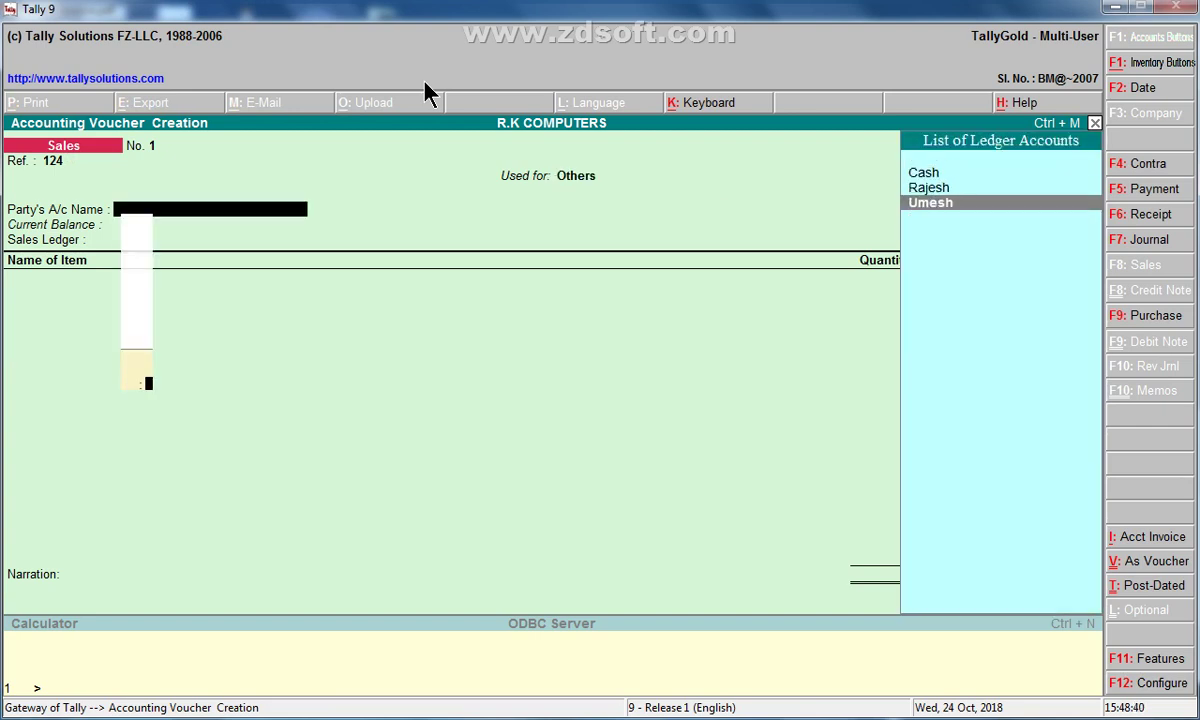
key(Return)
key(Return)
key(Return)
key(Return)
key(Return)
key(Return)
key(Return)
key(Return)
key(Return)
key(Return)
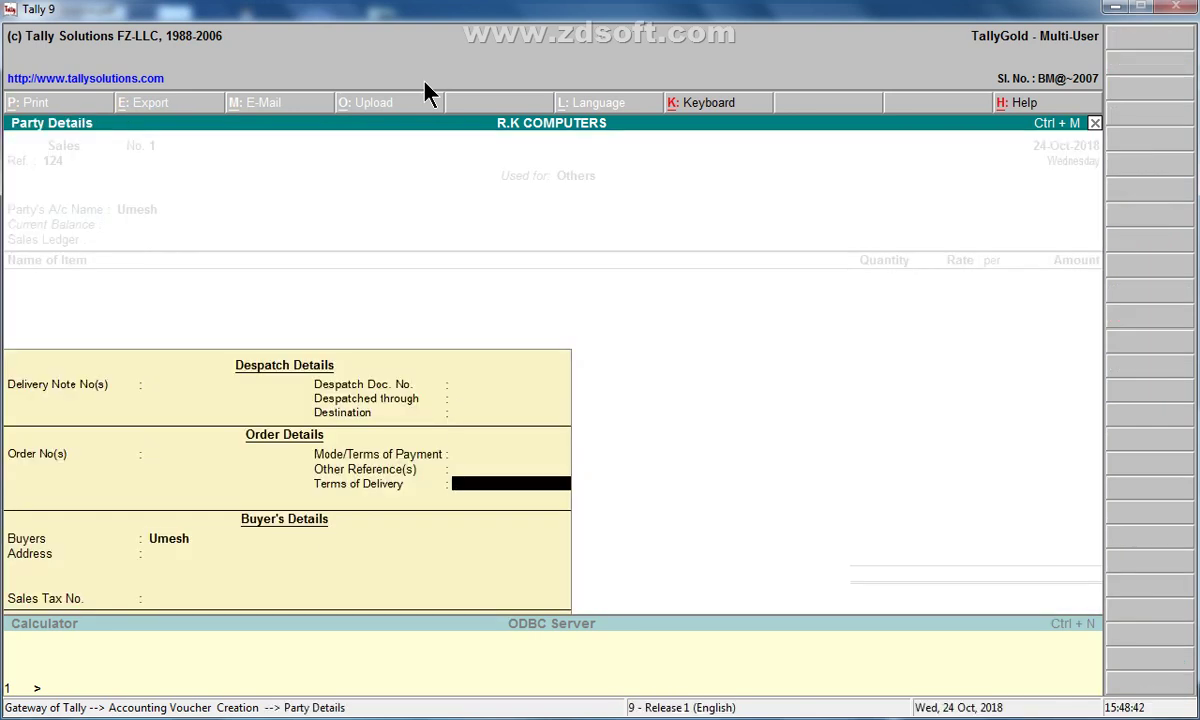
key(Return)
key(Return)
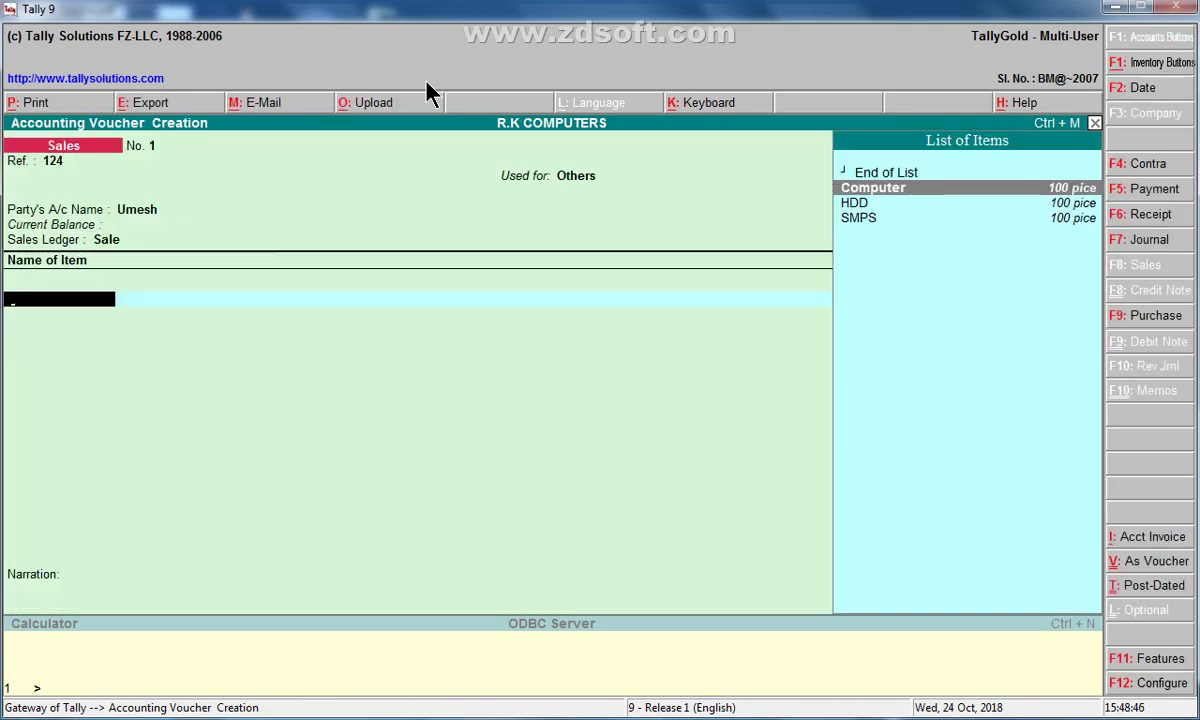
Try to allocate 10 pice of Computer from the R.K Computers godown, and abandon the sales voucher
key(Return)
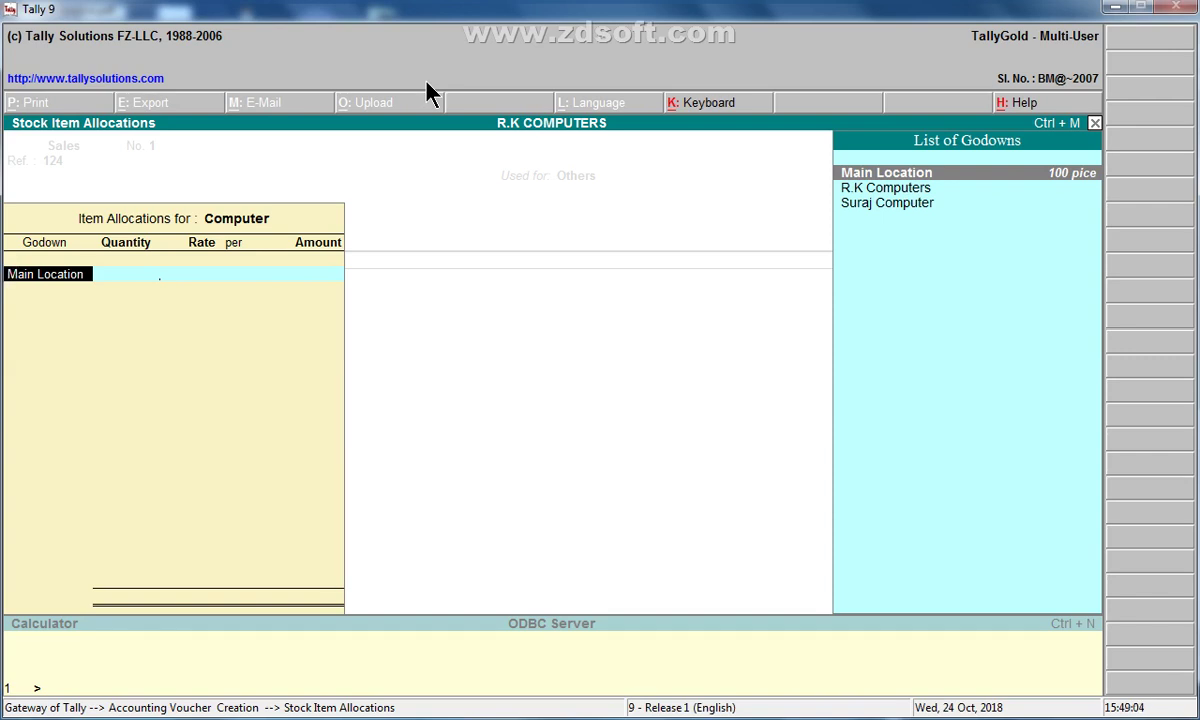
key(Down)
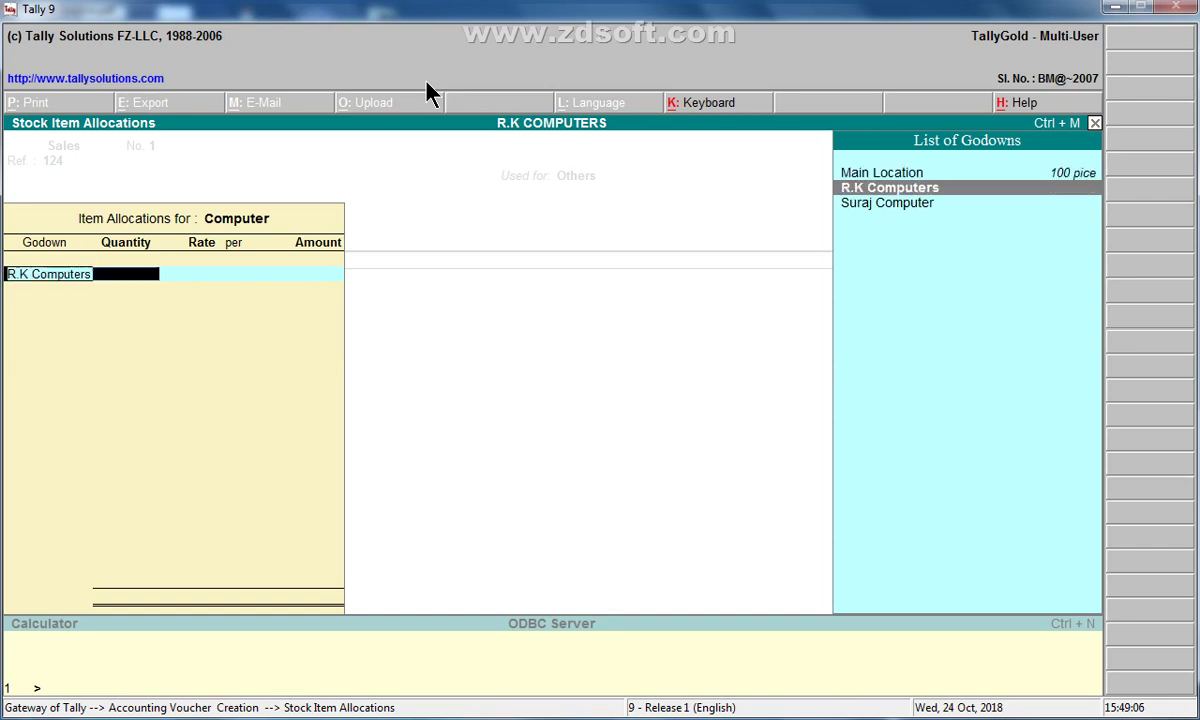
key(Return)
text(100)
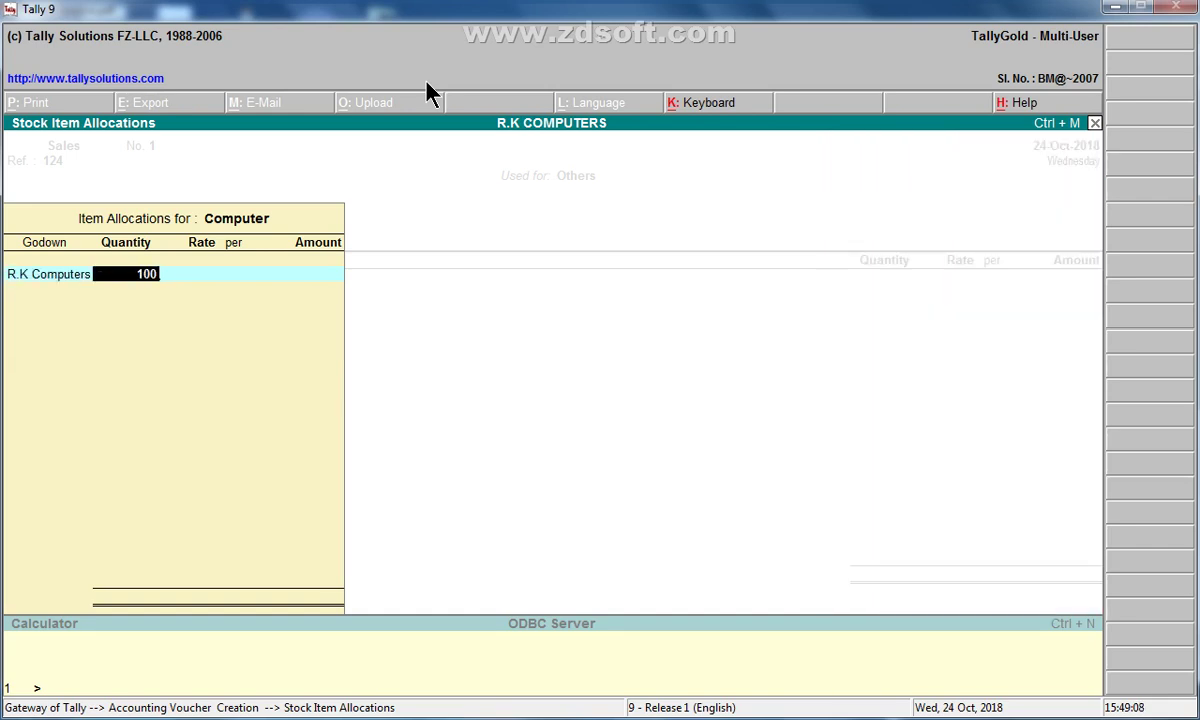
key(BackSpace)
key(Return)
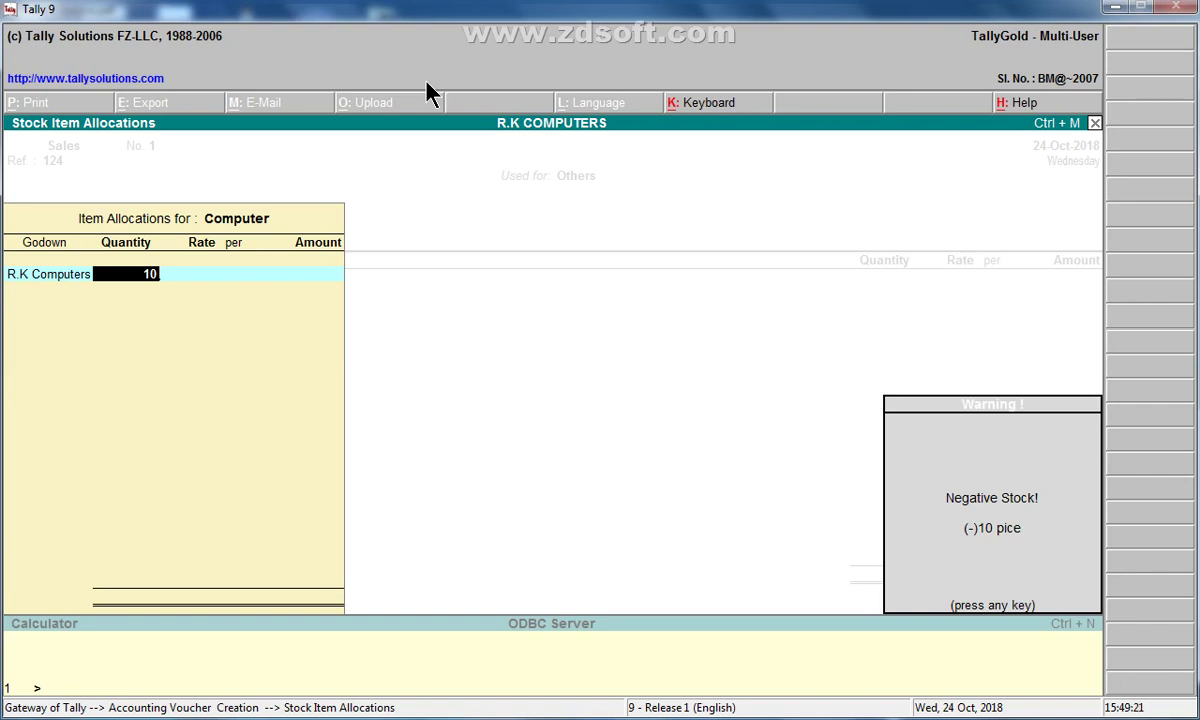
key(Return)
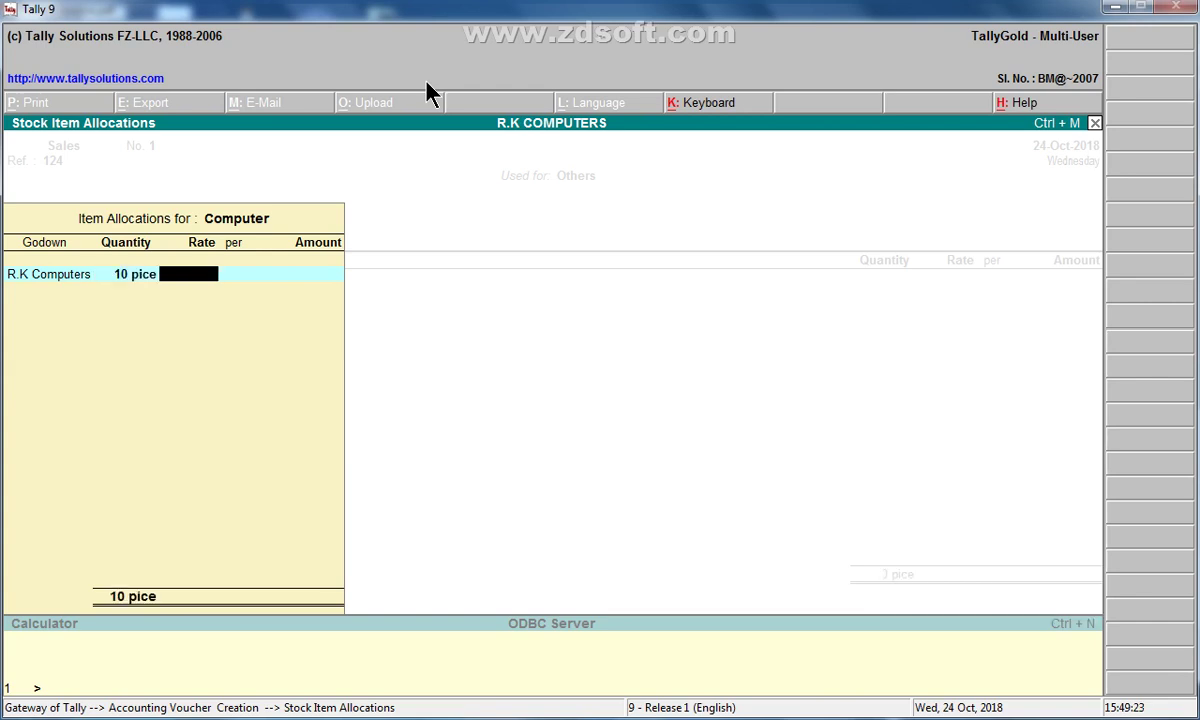
key(Escape)
key(Escape)
key(Escape)
key(y)
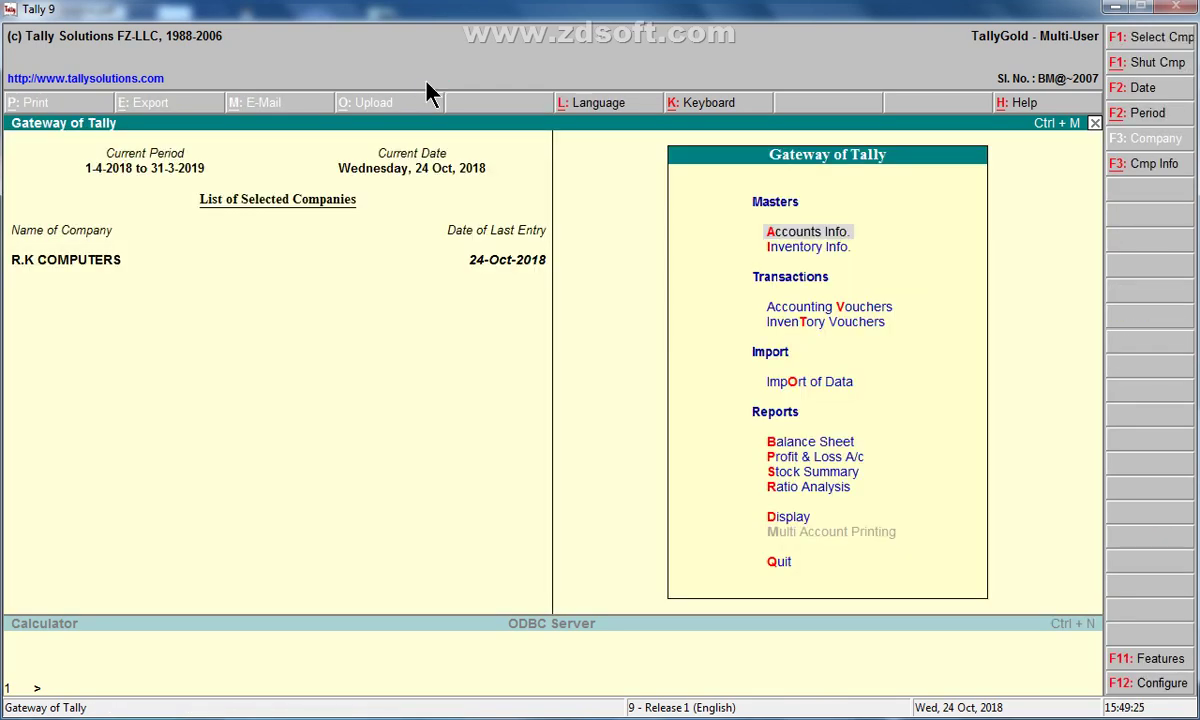
Start a stock journal inventory voucher and enter 50 pice of Computer from Main Location as the first source item
key(Down)
key(Down)
key(Down)
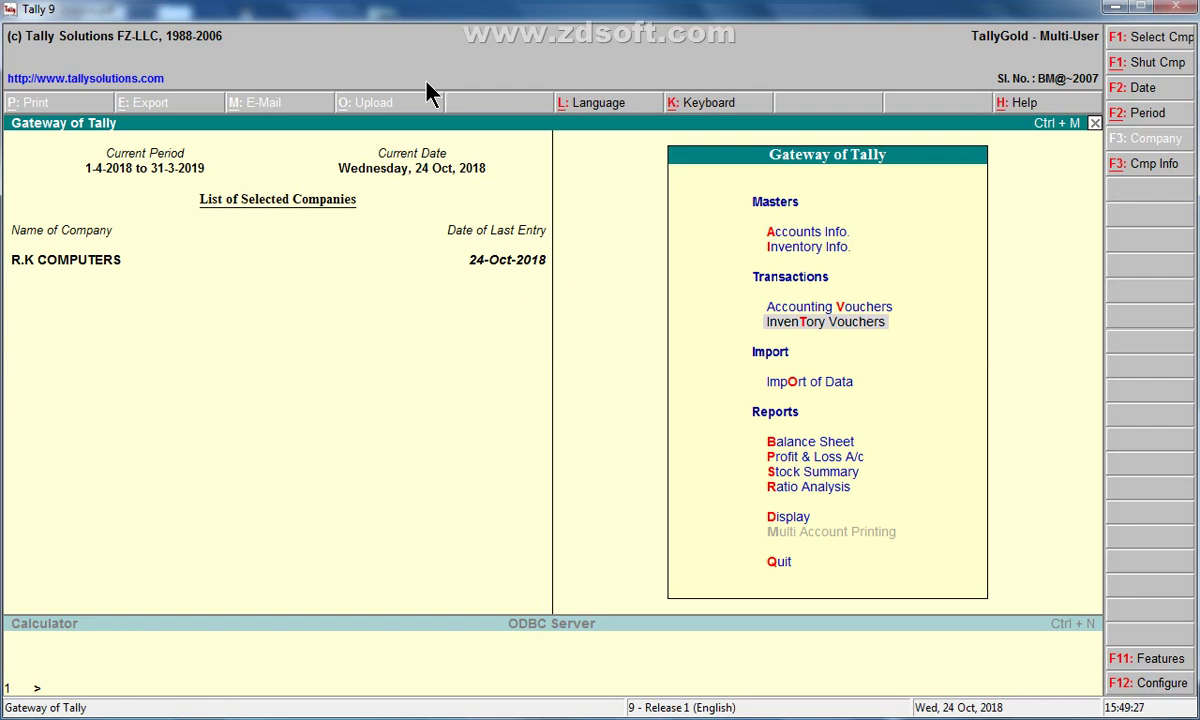
key(Return)
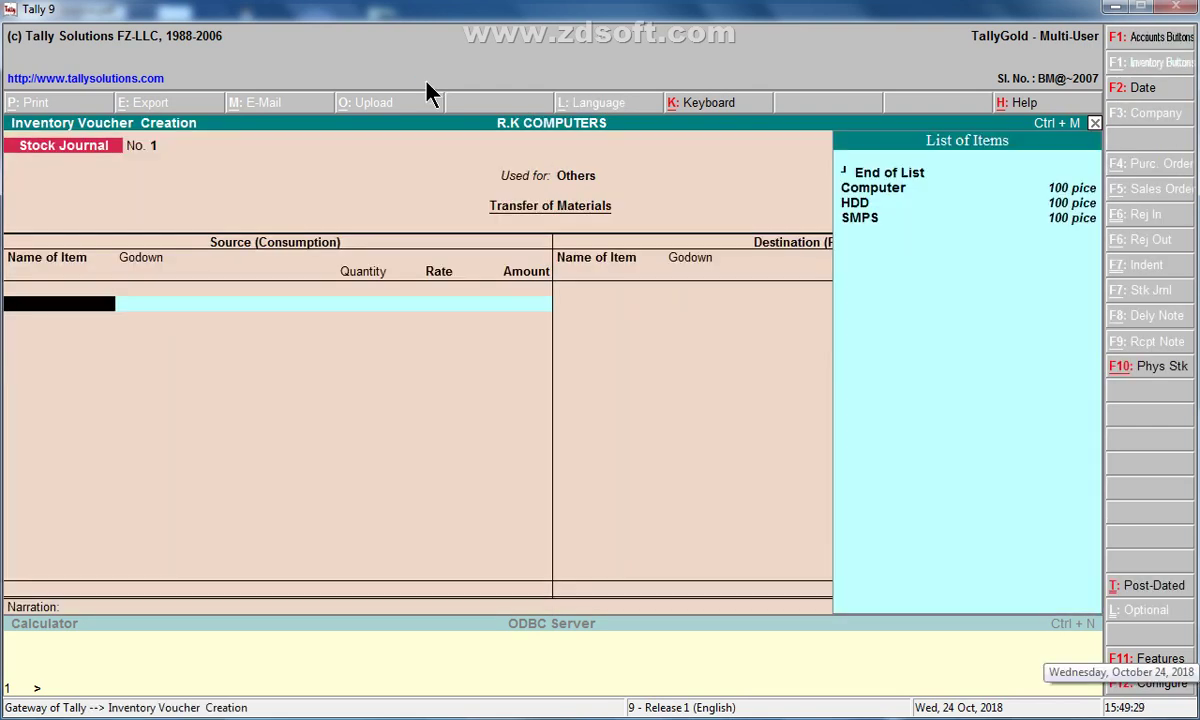
key(Down)
key(Return)
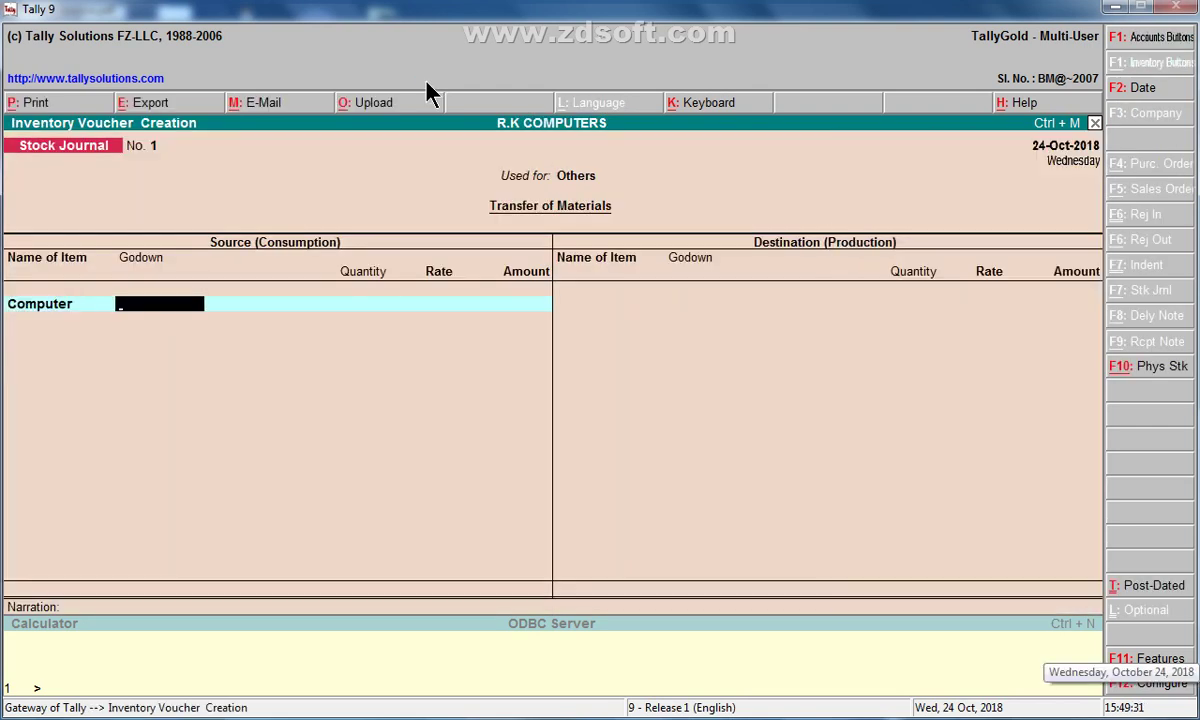
key(space)
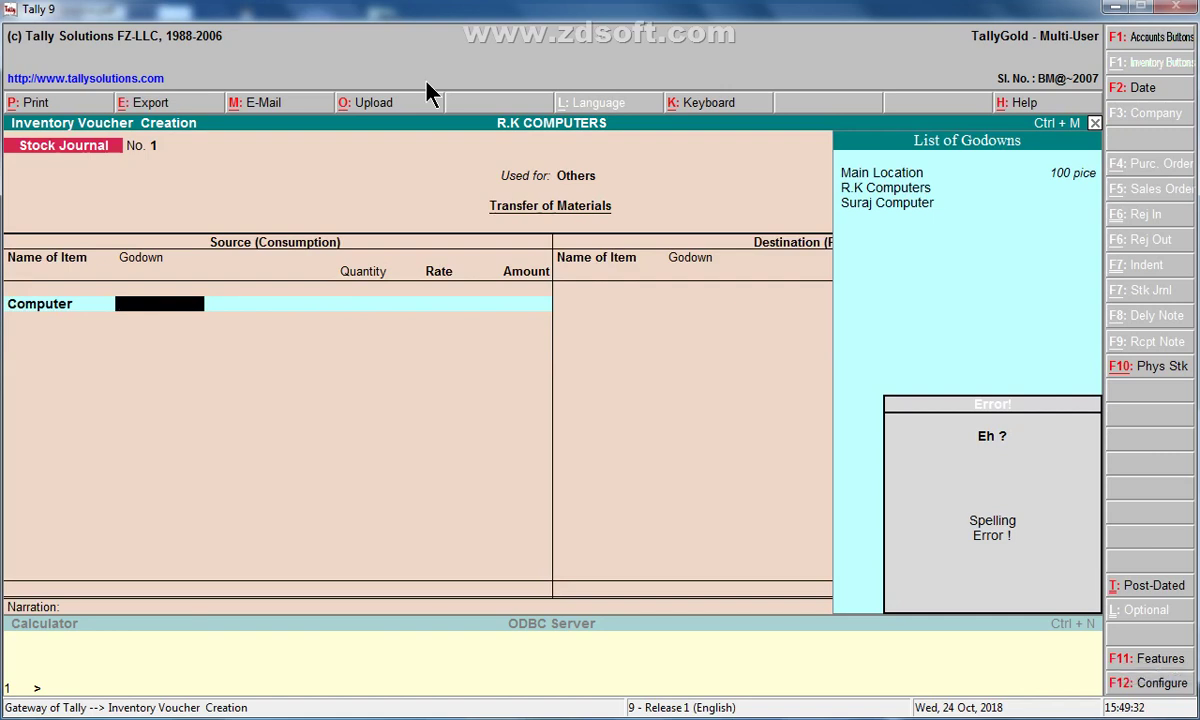
key(Return)
text(50)
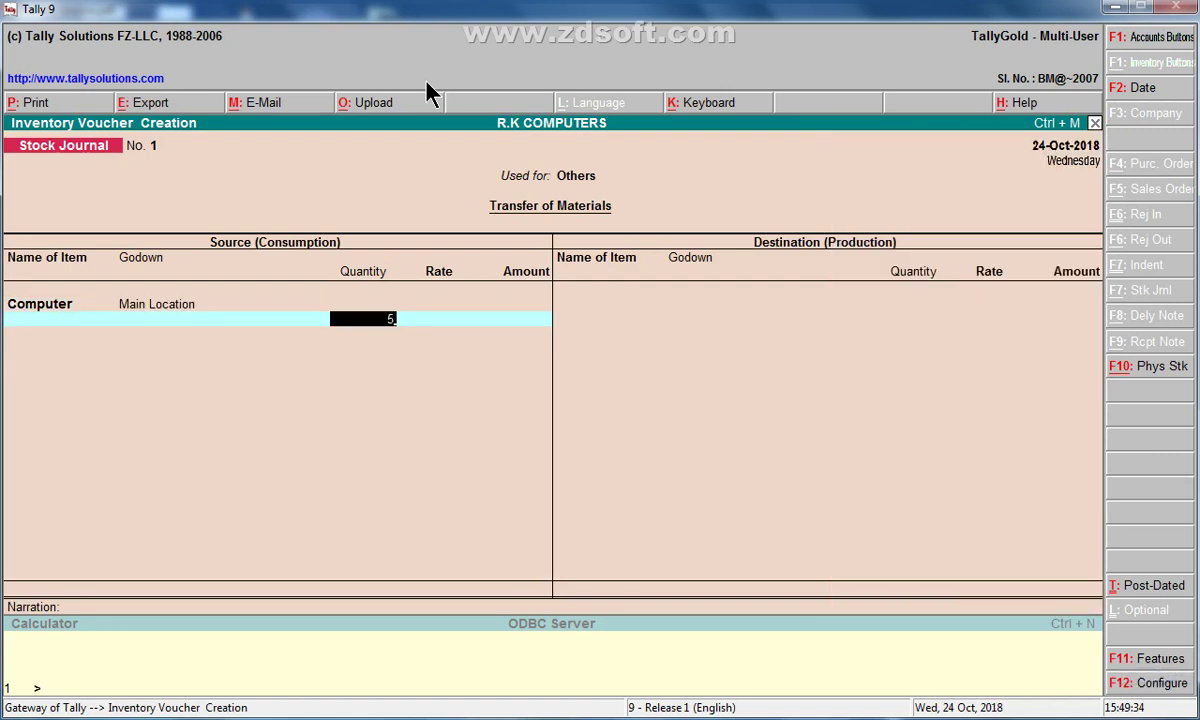
key(Return)
key(Return)
key(Return)
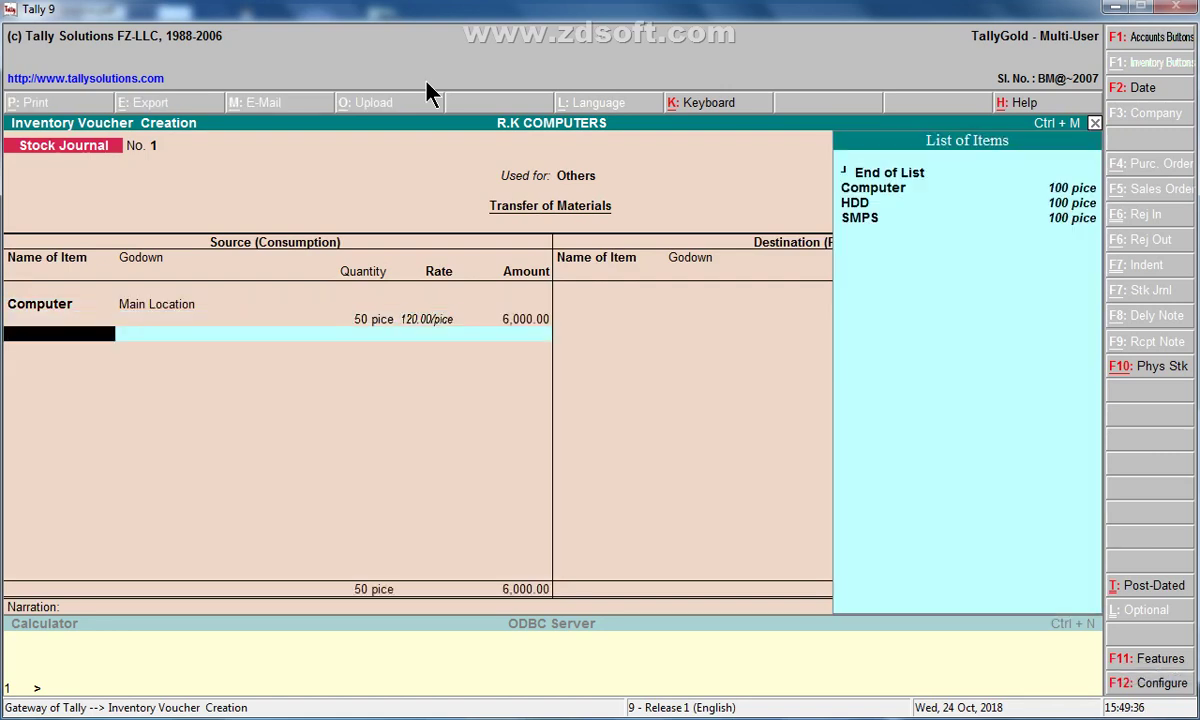
Add 50 pice of HDD from Main Location to the source side of the stock journal
key(Down)
key(Down)
key(Return)
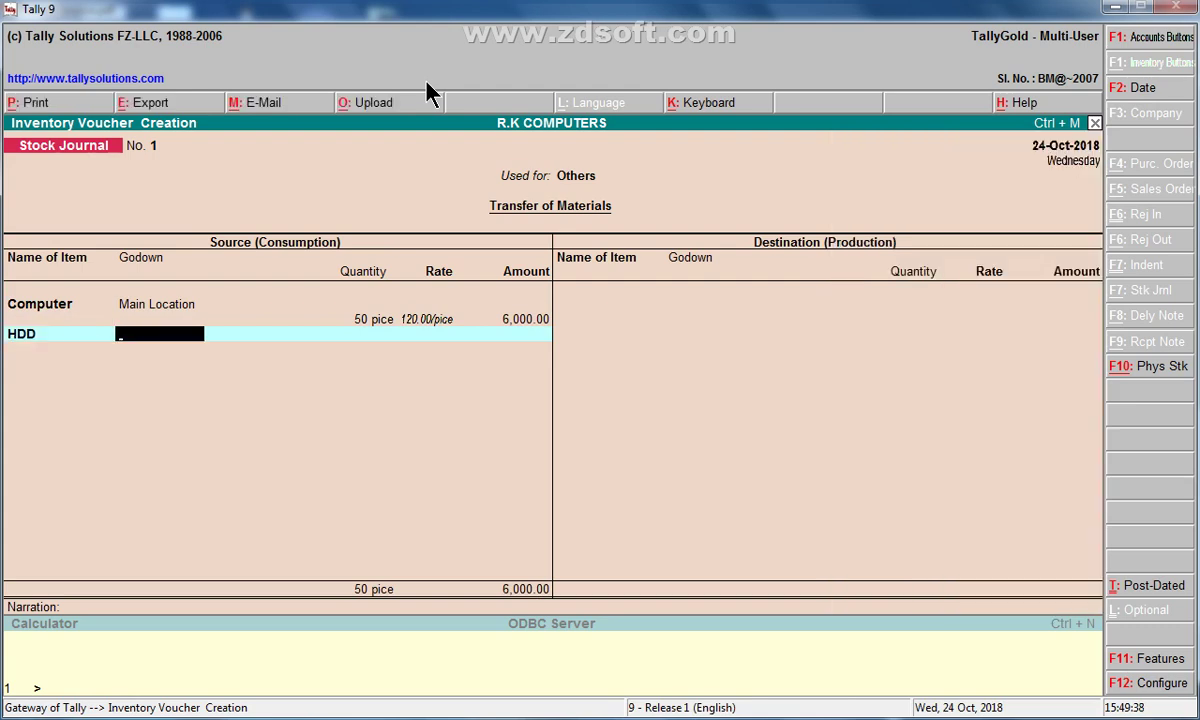
key(Return)
text(50)
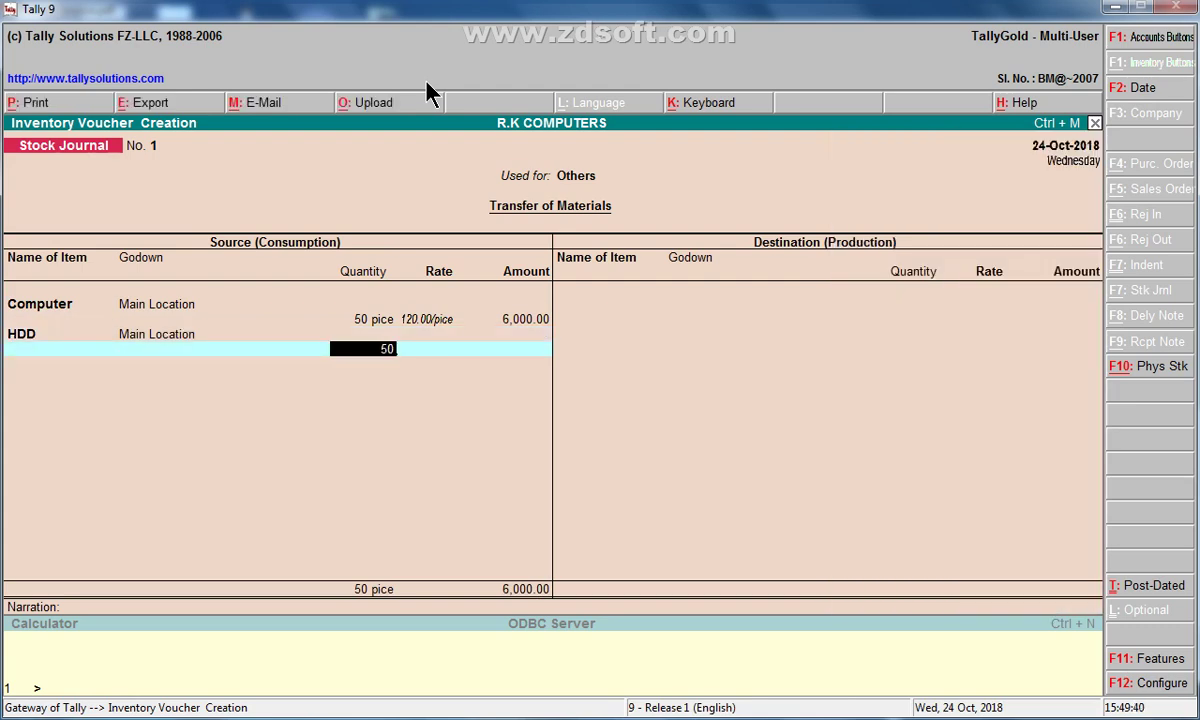
key(Return)
key(Return)
key(Return)
Add 50 pice of SMPS from Main Location to the source side and finish the source list
key(Down)
key(Down)
key(Down)
key(Return)
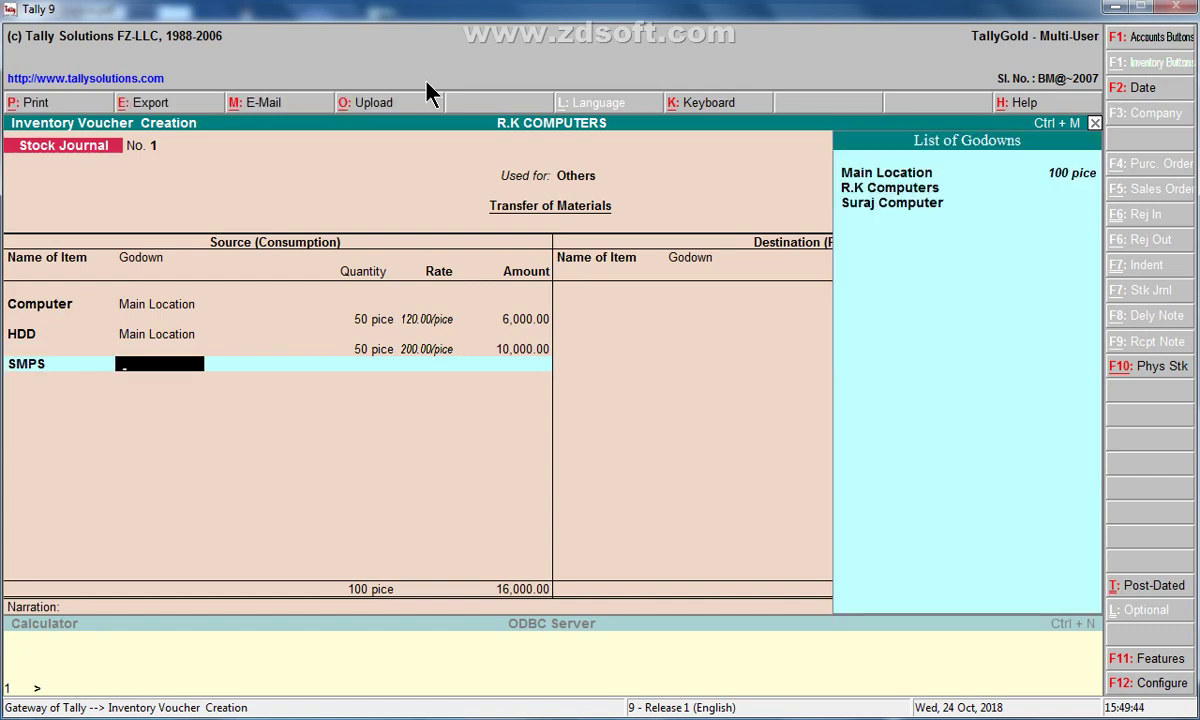
key(Return)
text(50)
key(Return)
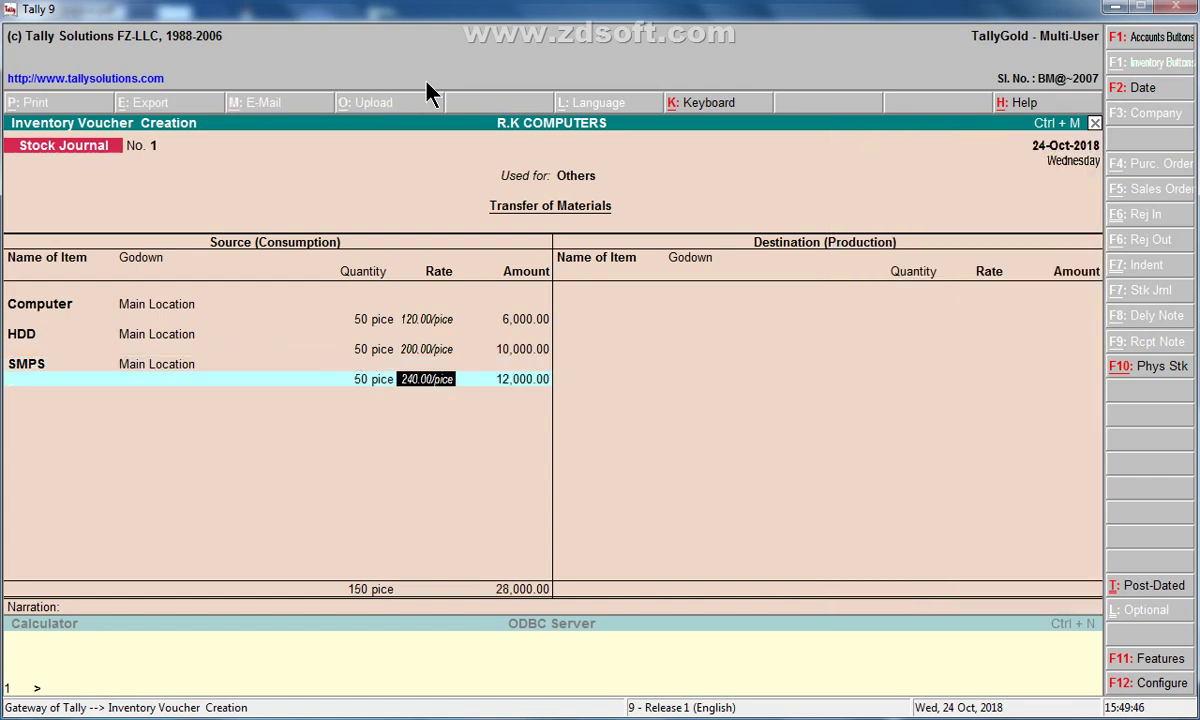
key(Return)
key(Return)
Enter 25 pice of Computer for the R.K Computers godown on the destination side
key(Down)
key(Return)
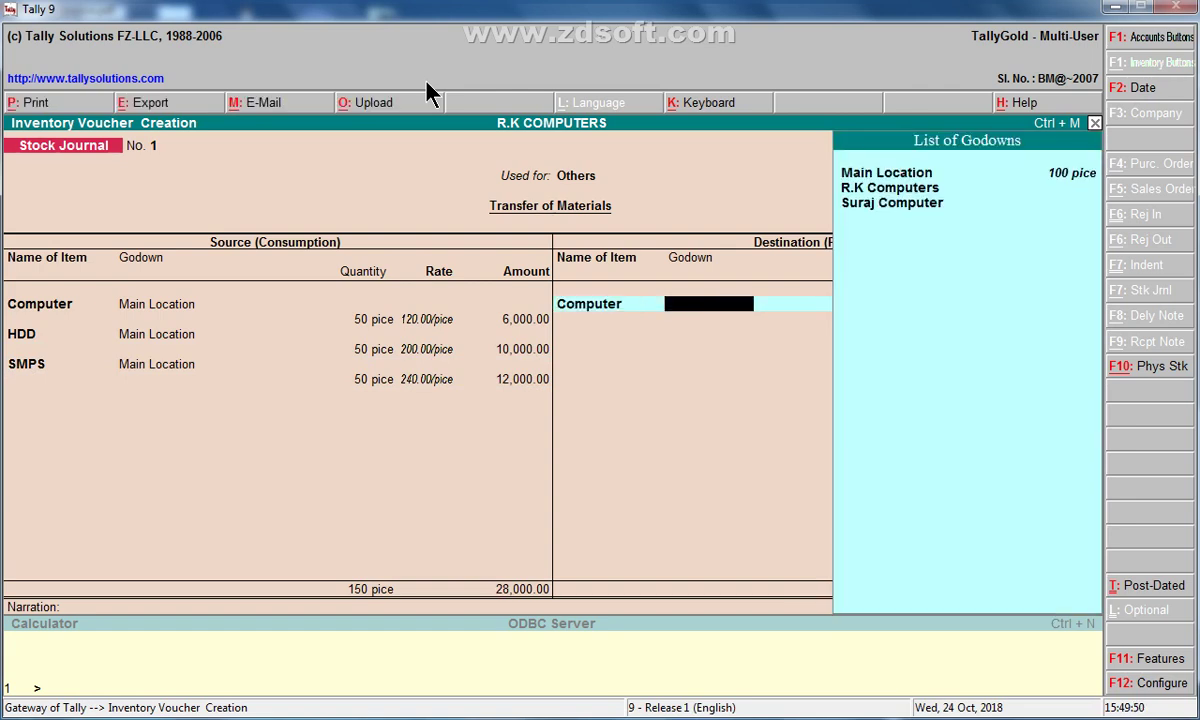
key(Down)
key(Return)
text(25)
key(Return)
key(Return)
Enter 25 pice of Computer for the Suraj Computer godown on the destination side
key(Down)
key(Return)
key(Down)
key(Down)
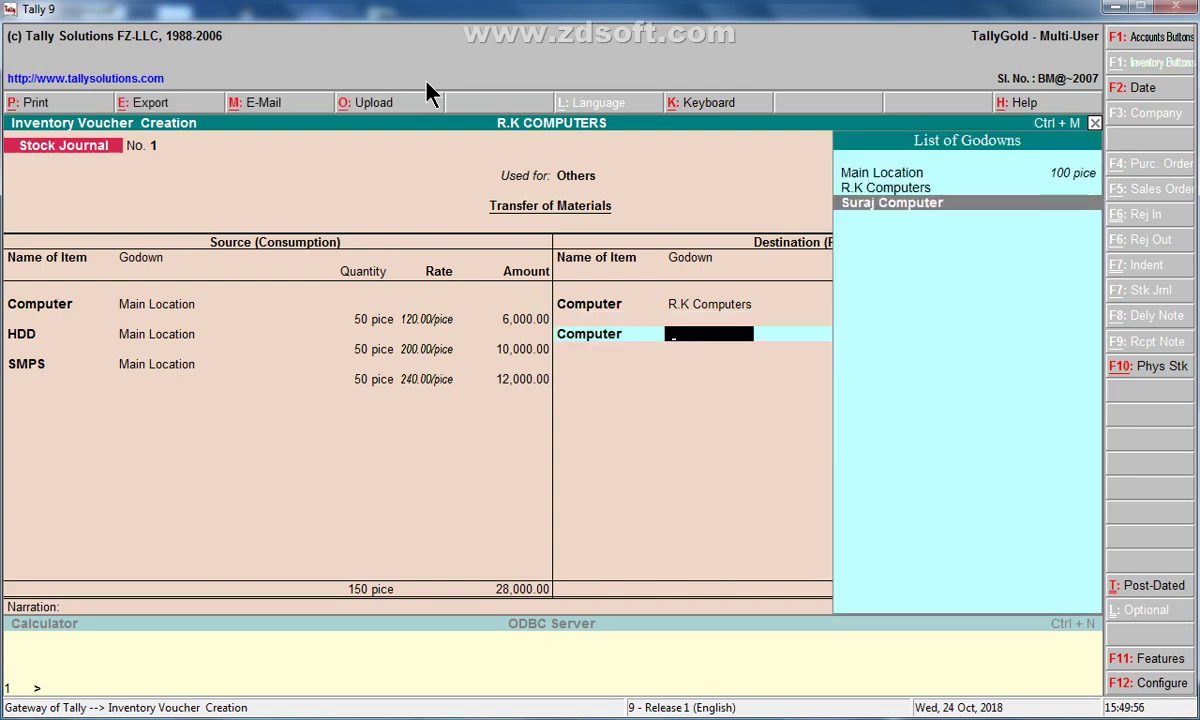
key(Return)
text(2)
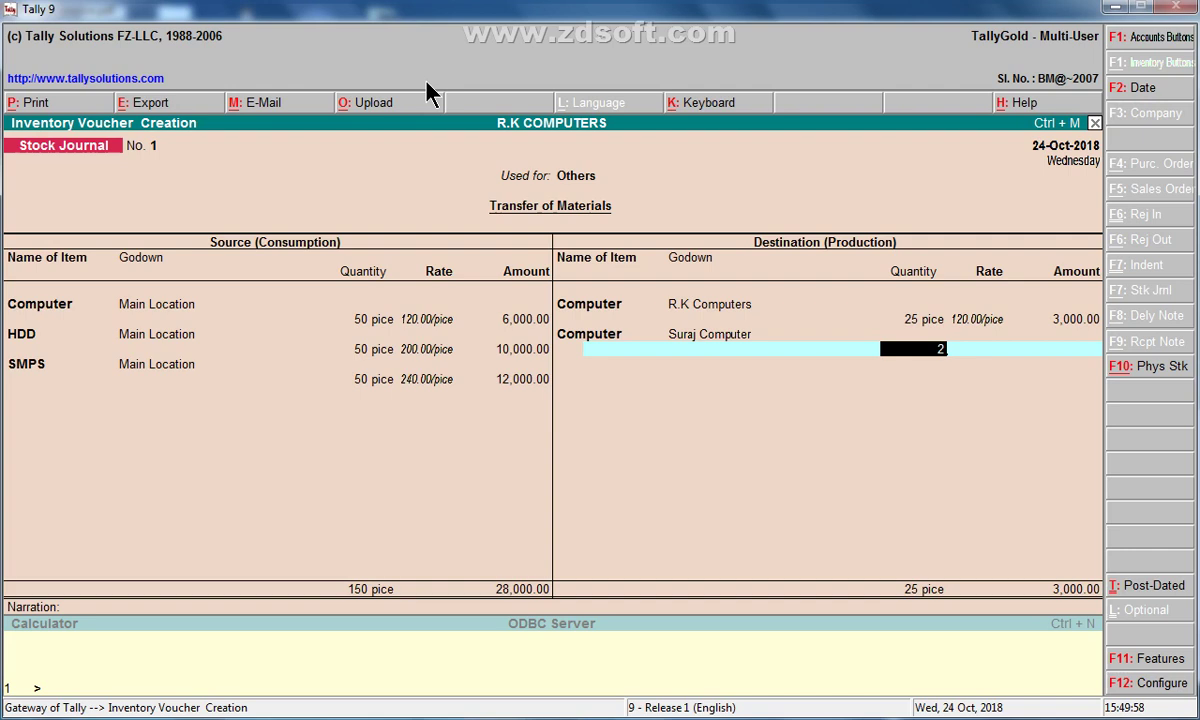
text(5)
key(Return)
key(Return)
key(Return)
Enter 25 pice of HDD for the R.K Computers godown on the destination side
key(Down)
key(Down)
key(Return)
key(Down)
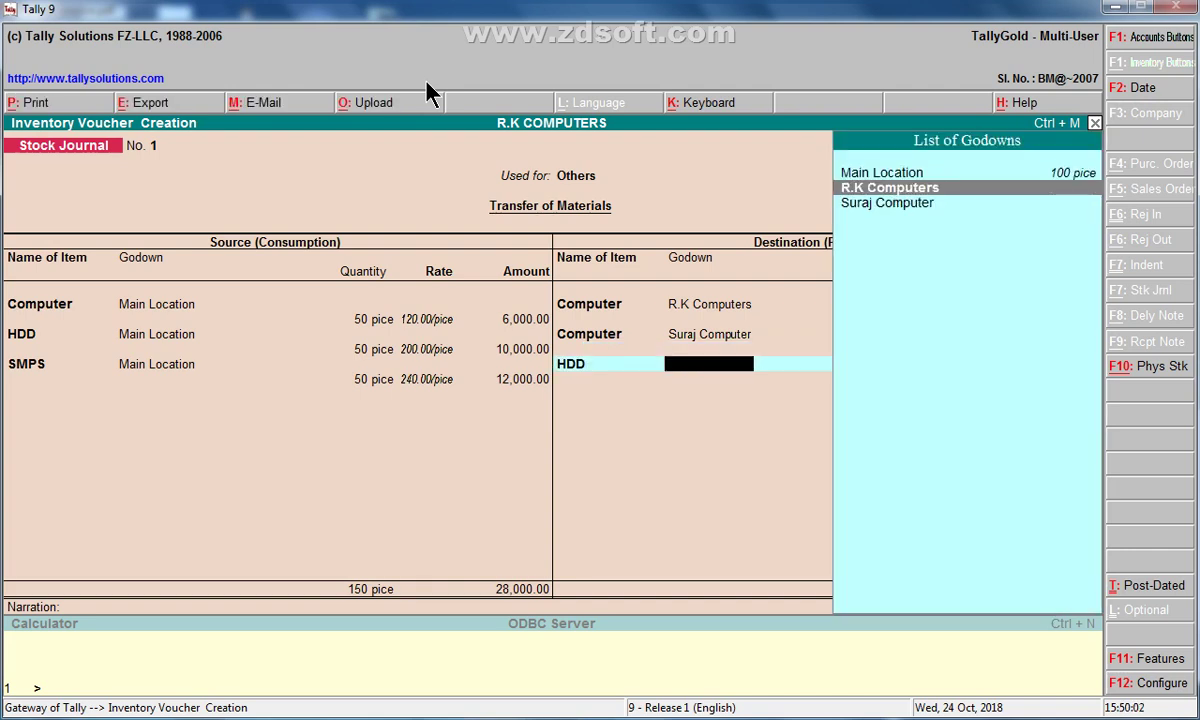
key(Return)
text(25)
key(Return)
key(Return)
key(Return)
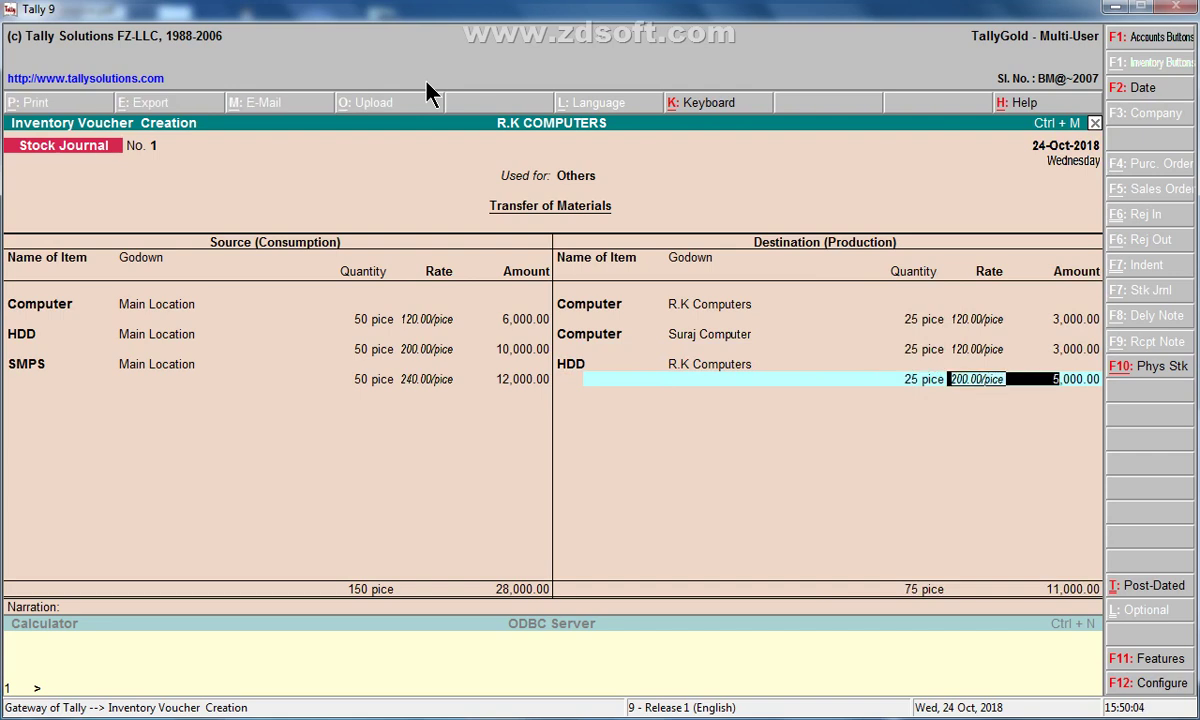
Enter 25 pice of HDD for the Suraj Computer godown on the destination side
key(Down)
key(Down)
key(Return)
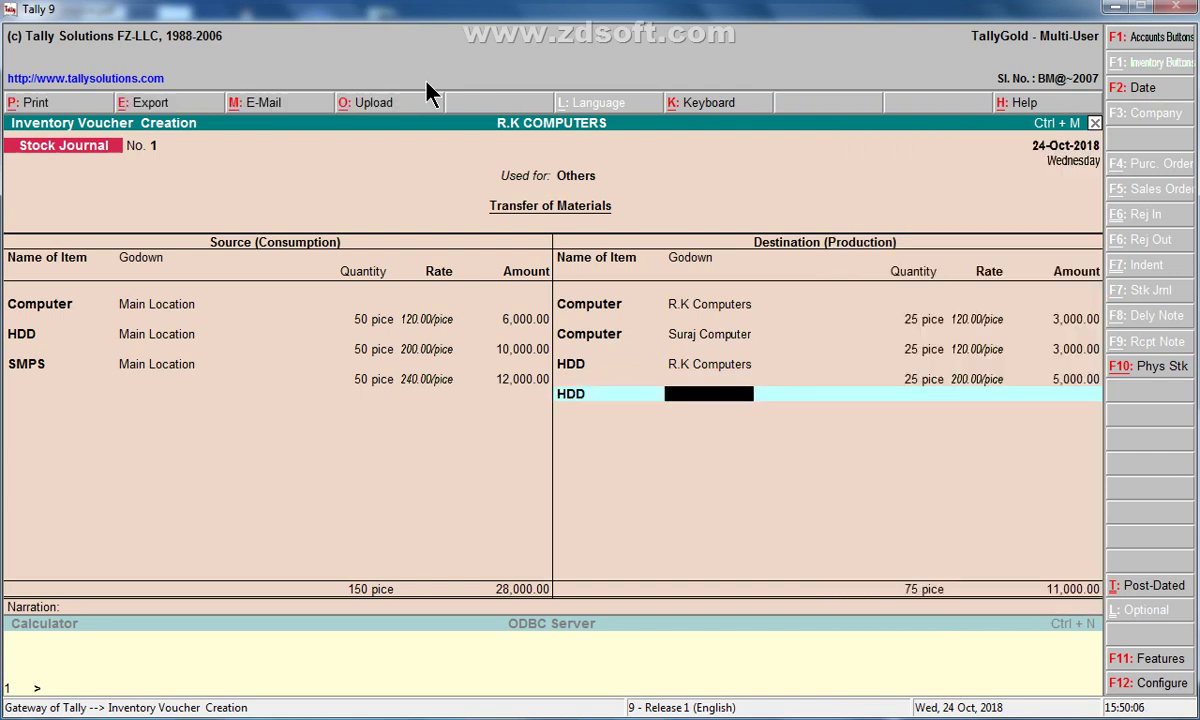
key(Down)
key(Down)
key(Return)
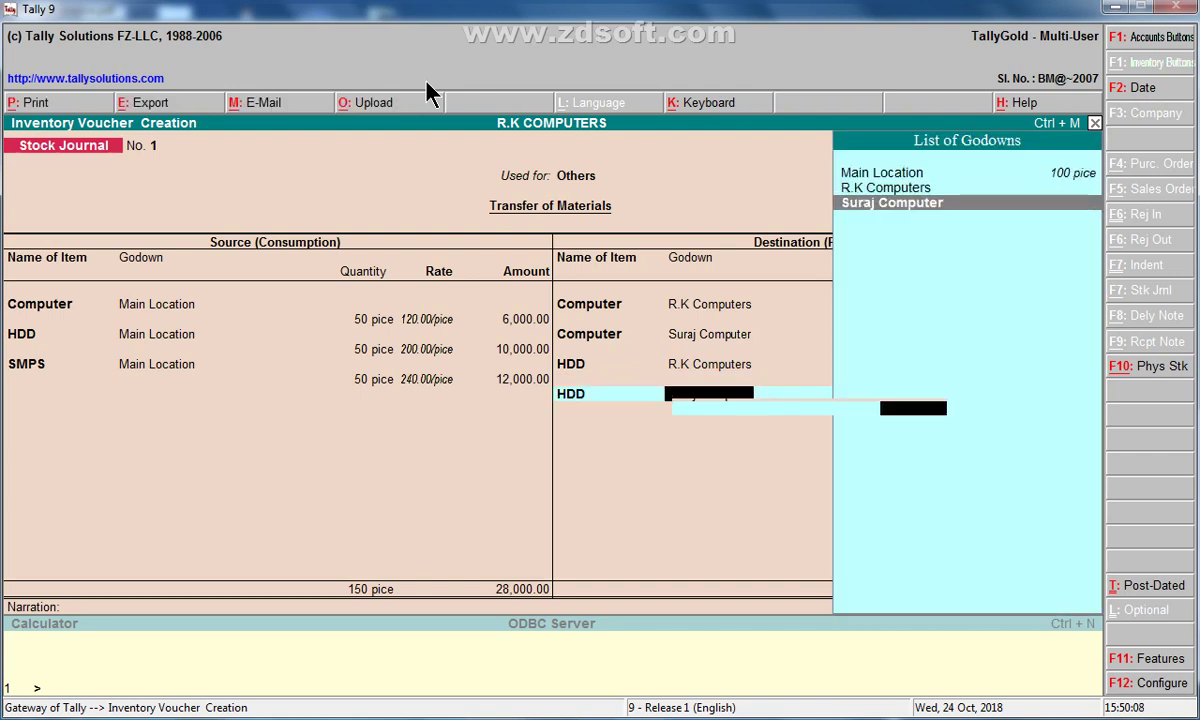
text(25)
key(Return)
key(Return)
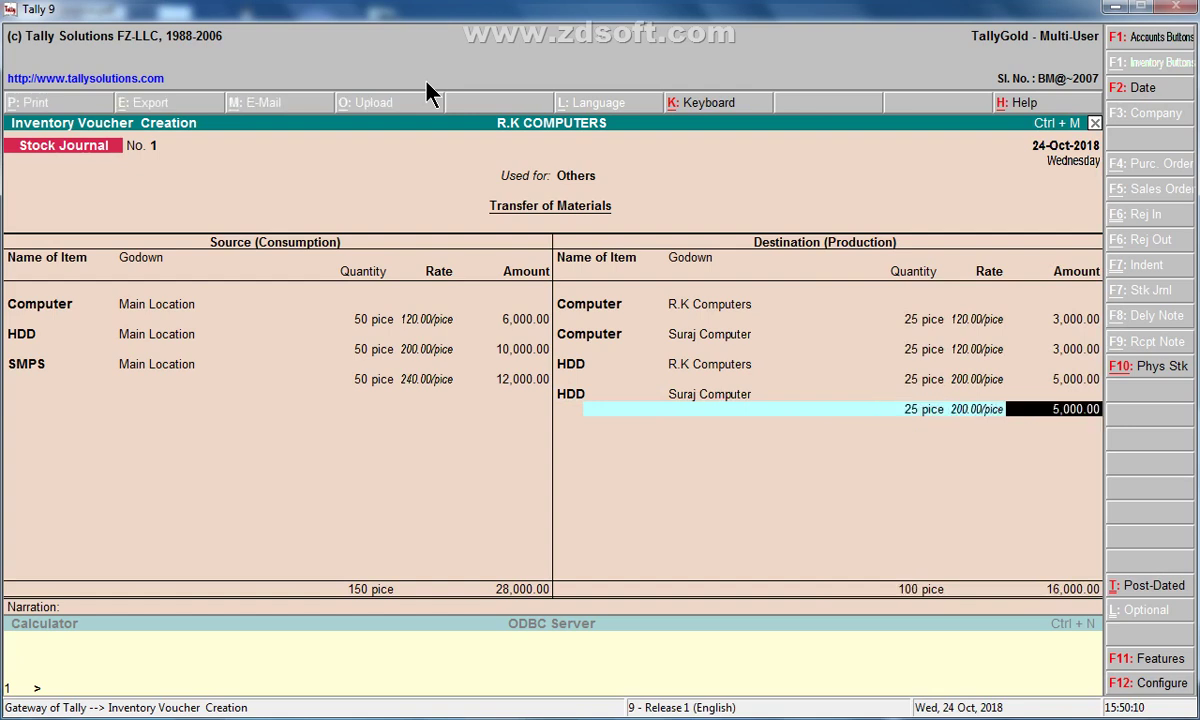
key(Return)
Enter 25 pice of SMPS for the R.K Computers godown on the destination side
key(Down)
key(Down)
key(Down)
key(Return)
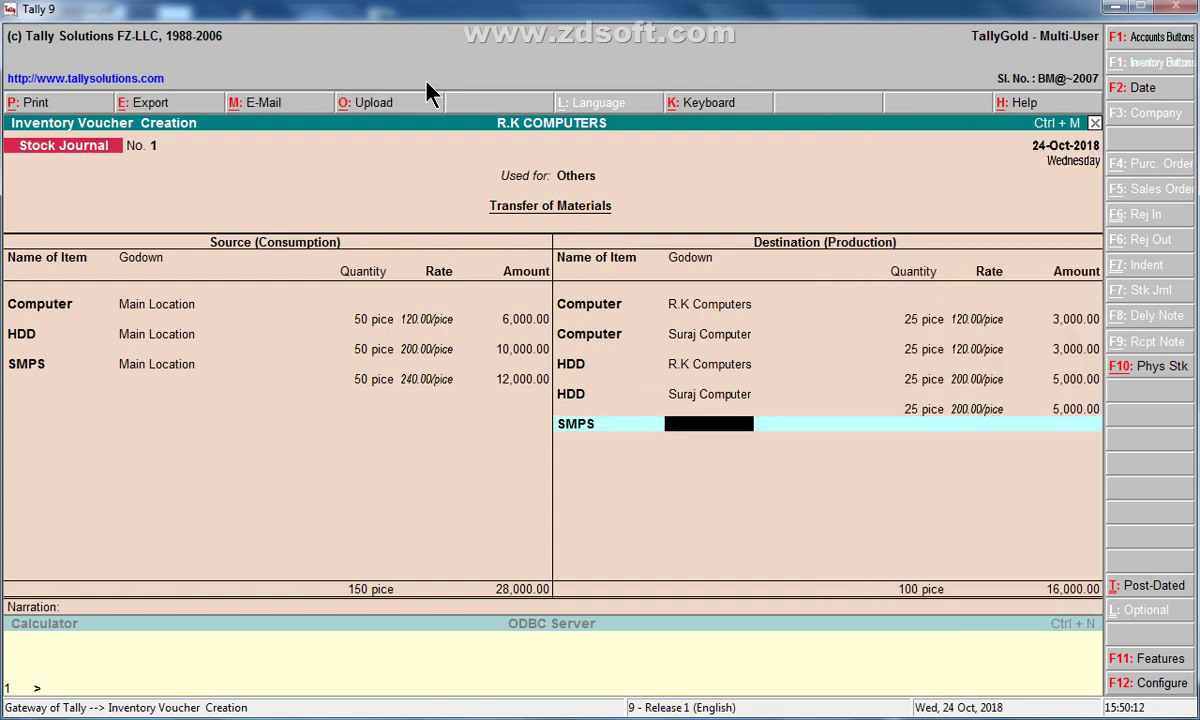
key(Down)
key(Return)
text(25)
key(Return)
key(Return)
key(Return)
Enter 25 pice of SMPS for the Suraj Computer godown on the destination side
key(Down)
key(Down)
key(Down)
key(Return)
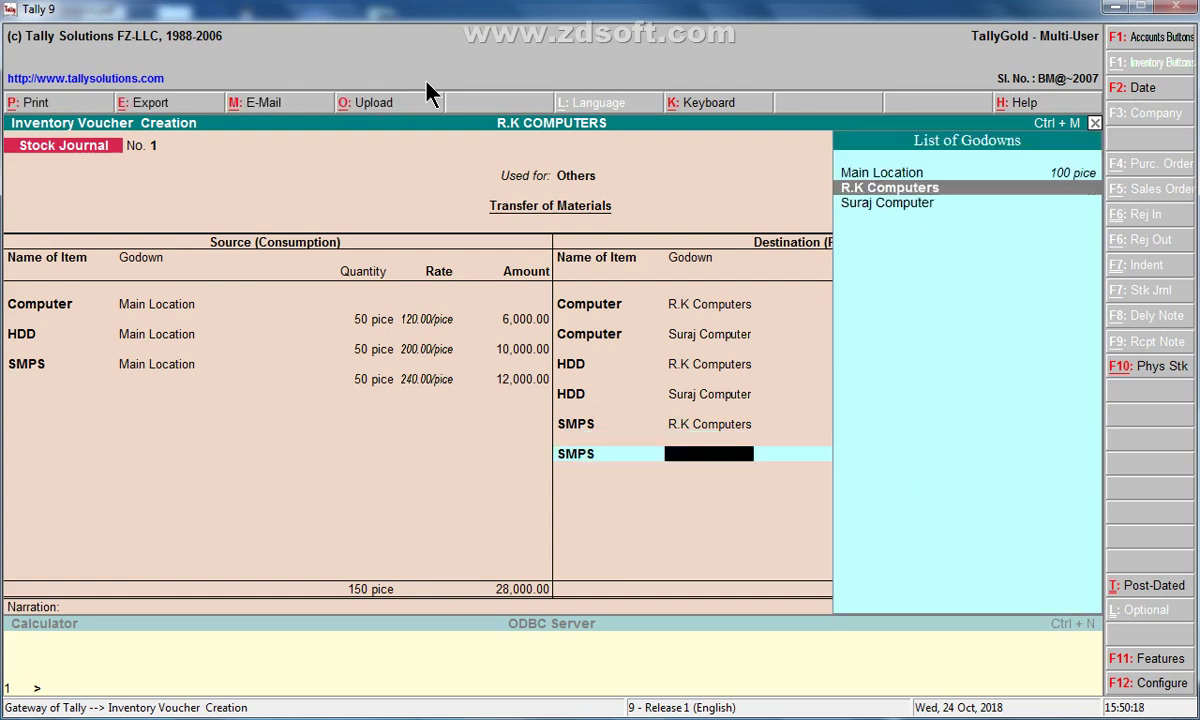
key(Down)
key(Down)
key(Return)
text(25)
key(Return)
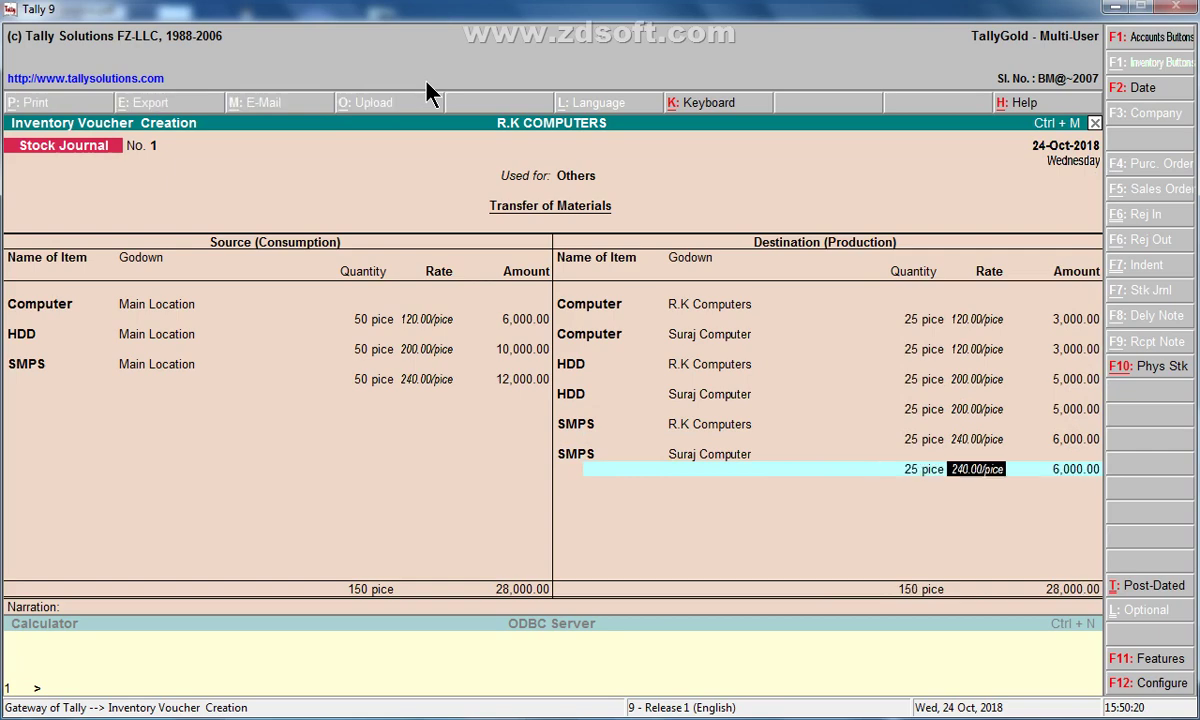
key(Return)
key(Return)
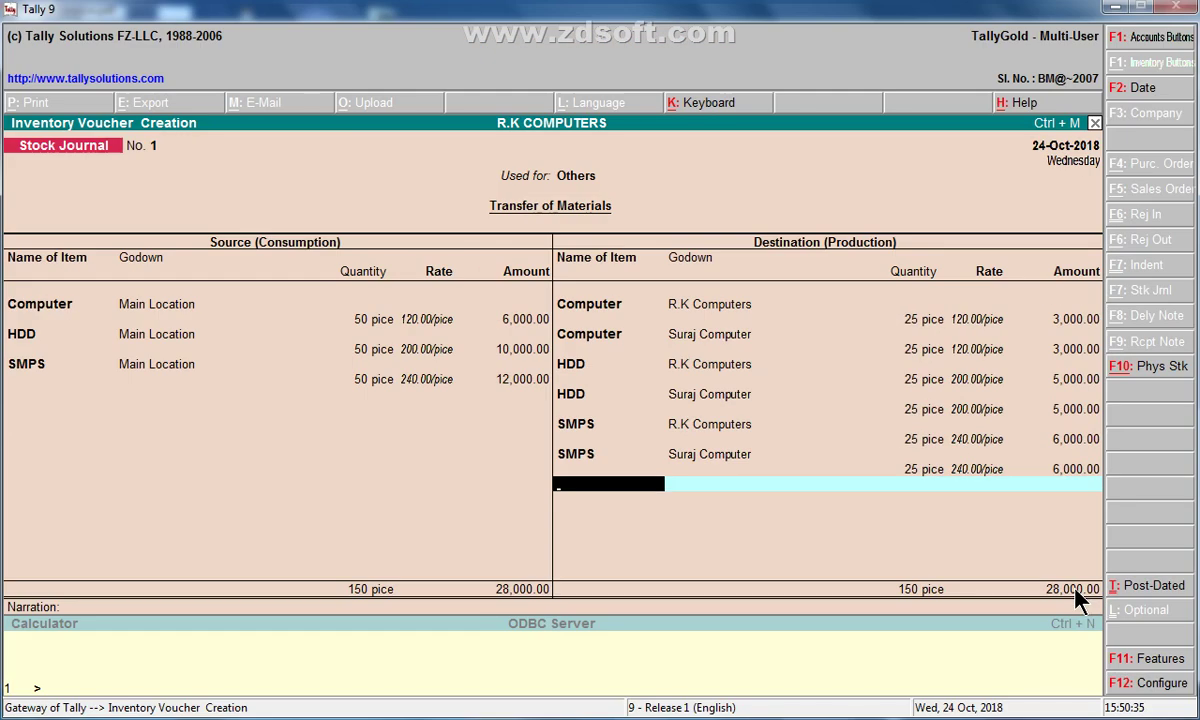
End the destination list, leave the narration blank, and accept the stock journal voucher
key(Return)
key(Return)
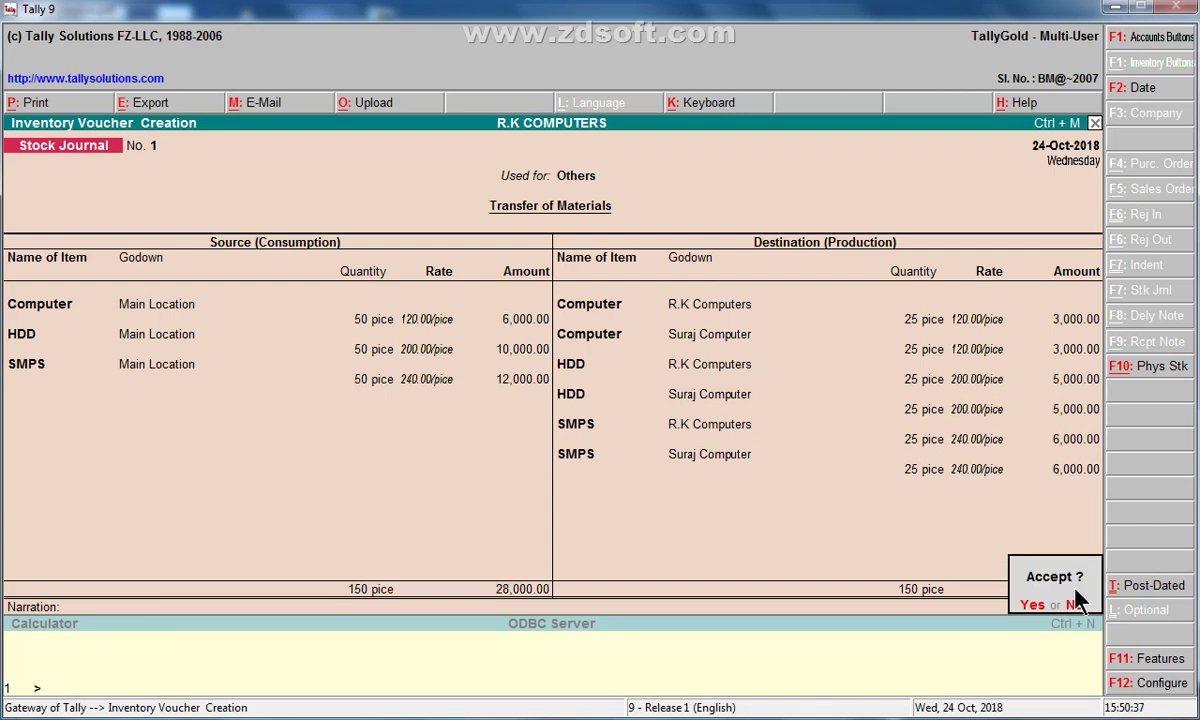
key(Return)
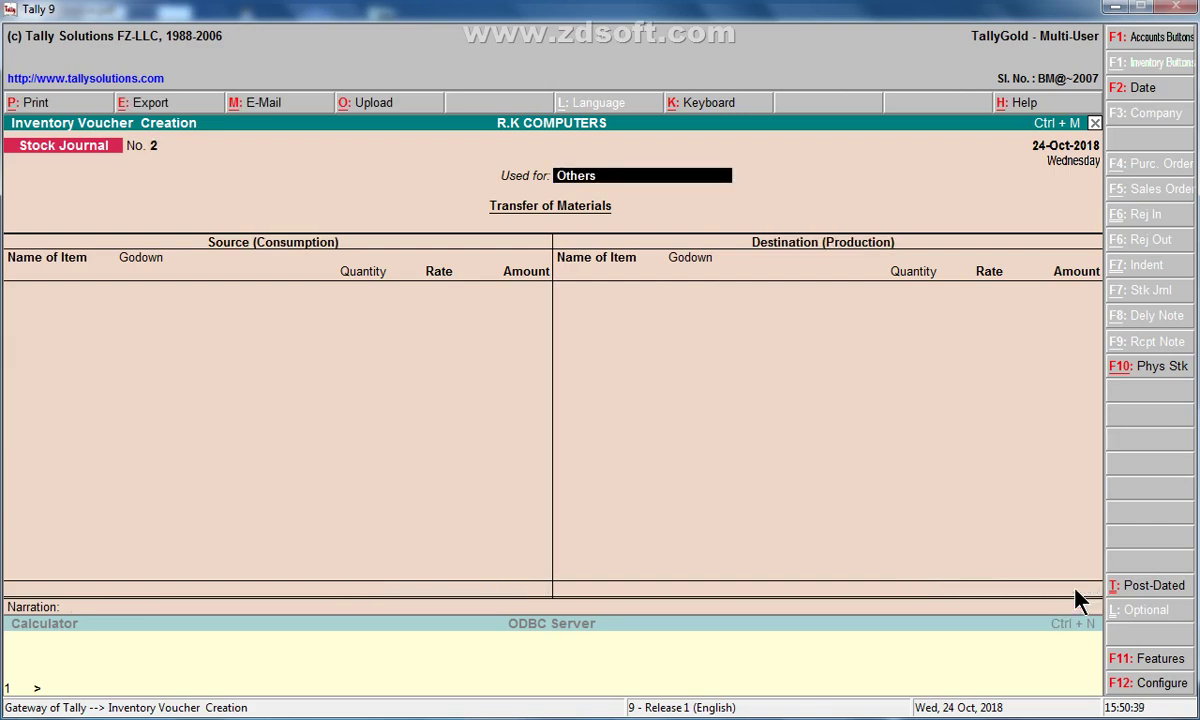
Leave the stock journal and start a sales accounting voucher with reference 12
key(Escape)
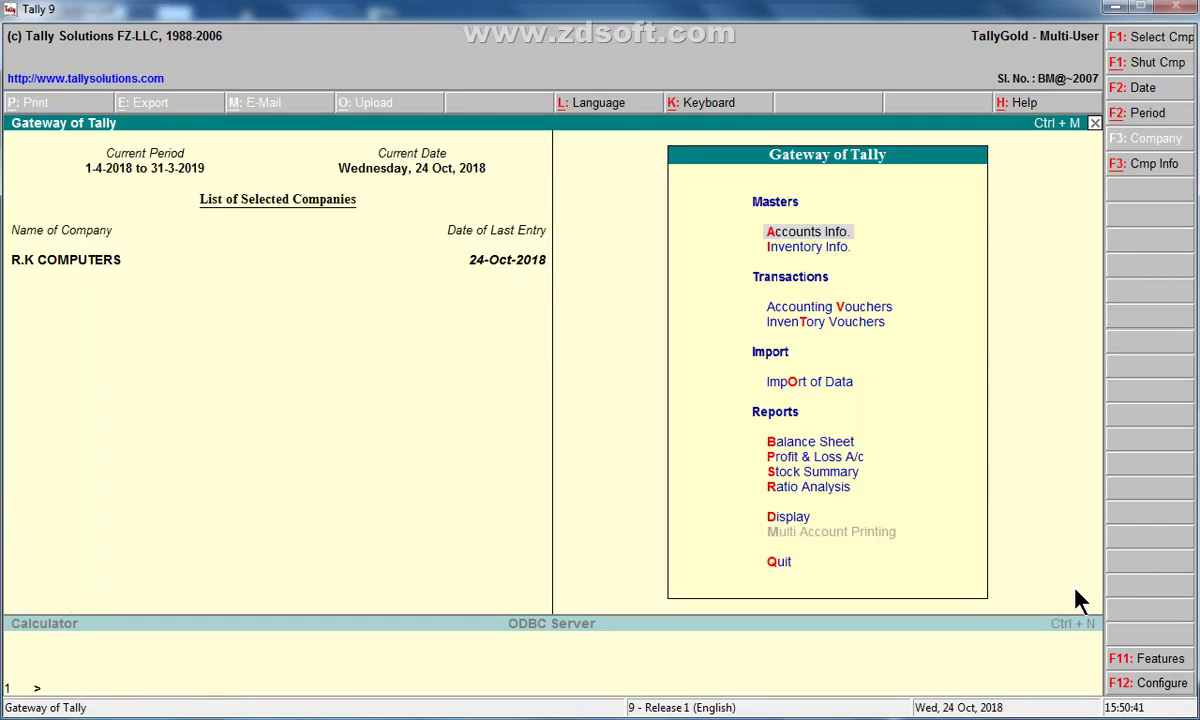
key(v)
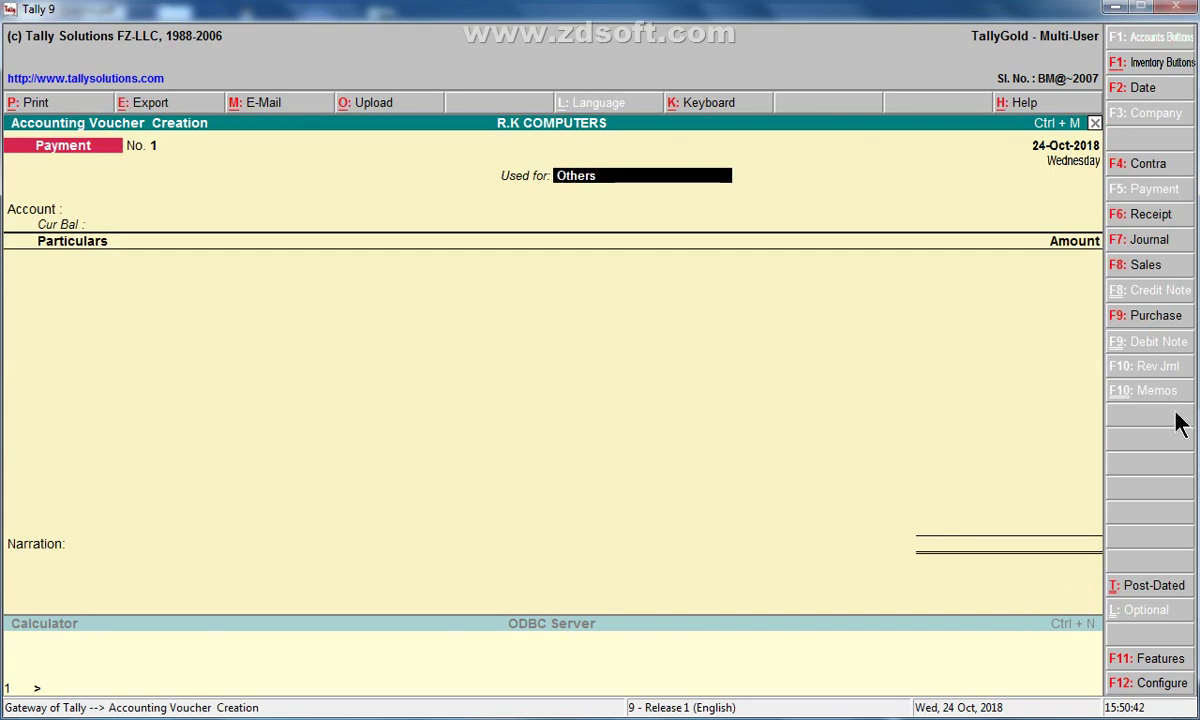
click(1138, 270)
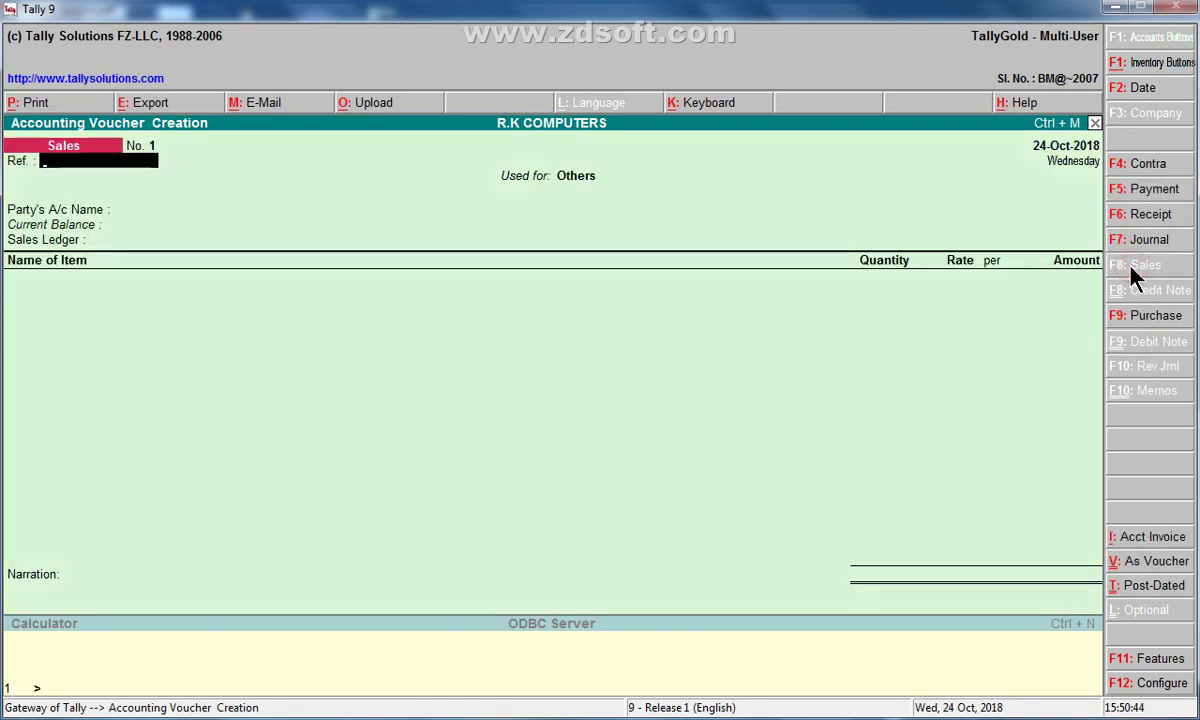
text(12)
key(Return)
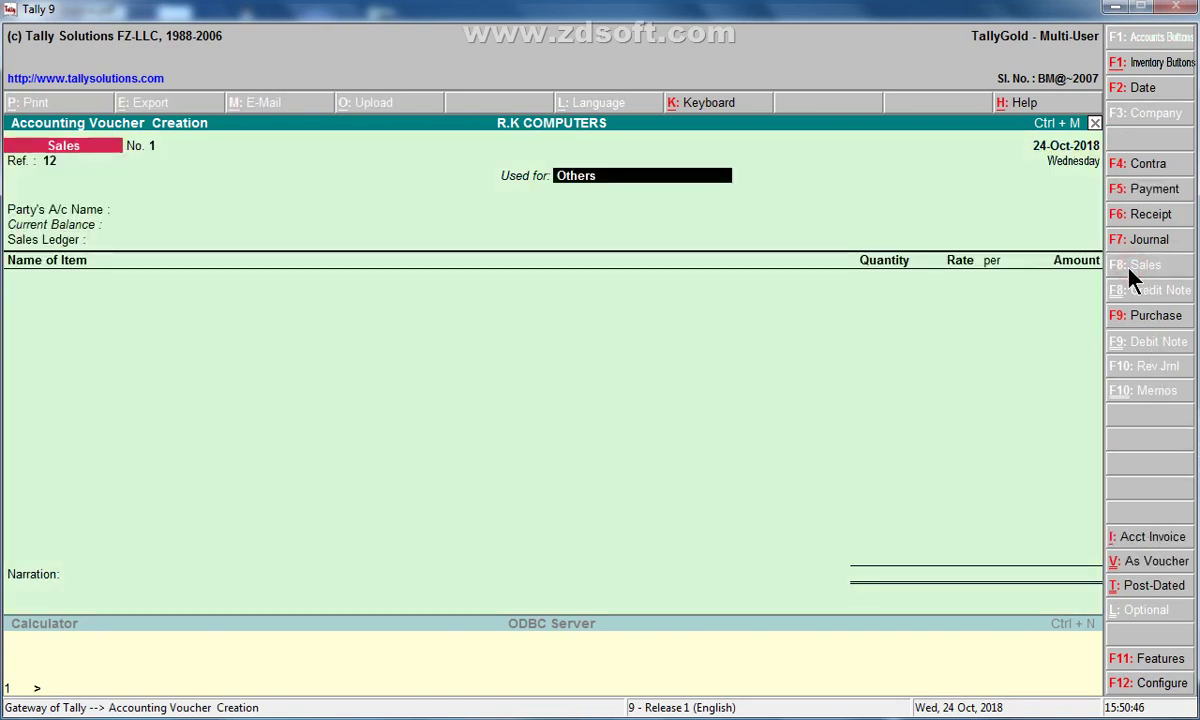
Set the sales voucher's date to 25-10-18 and keep it used for Others
key(F2)
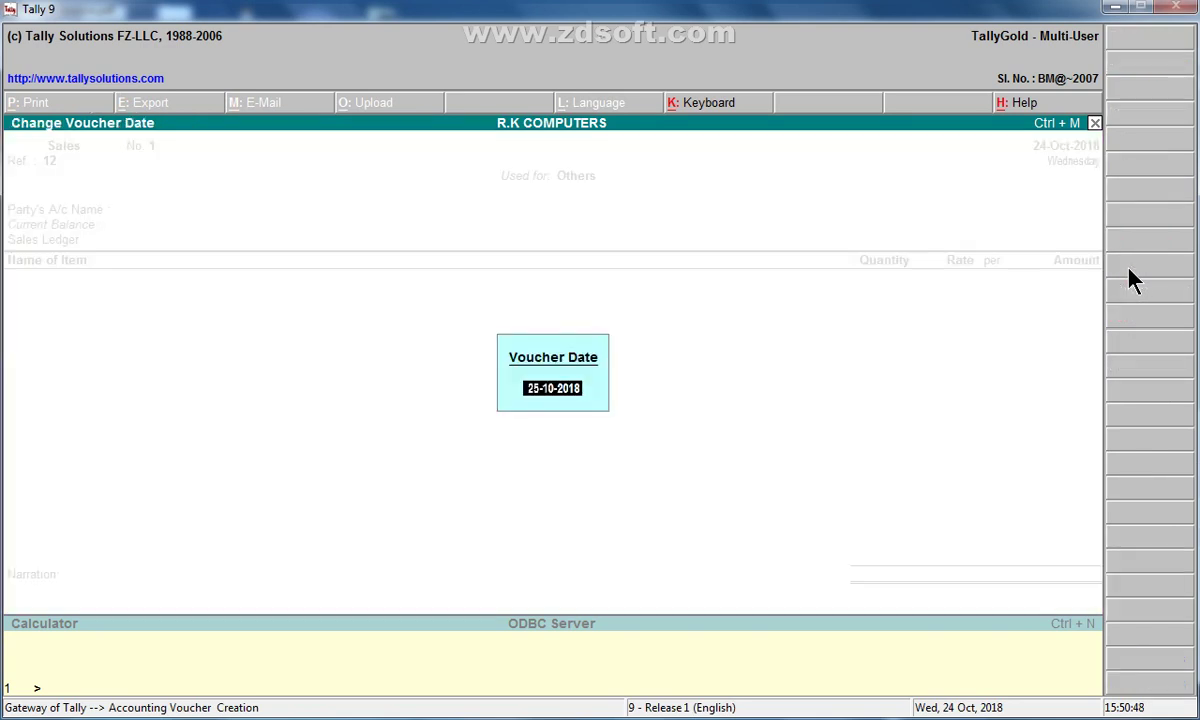
text(25)
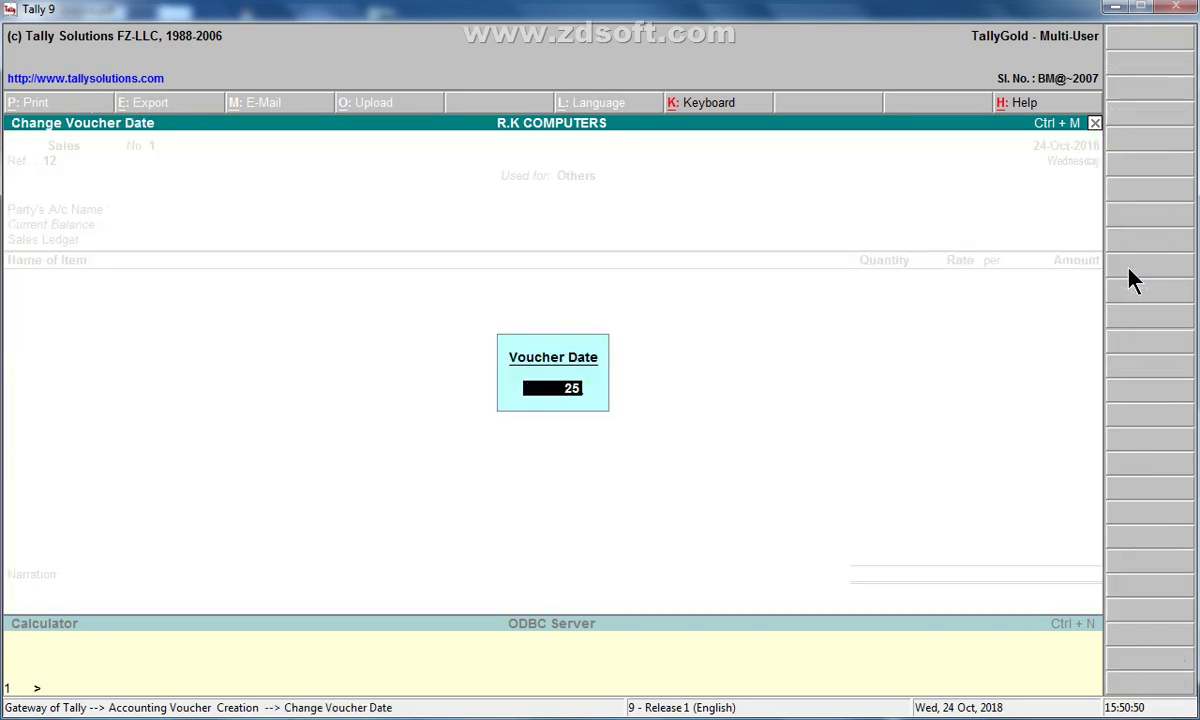
text(-10-18)
key(Return)
key(Return)
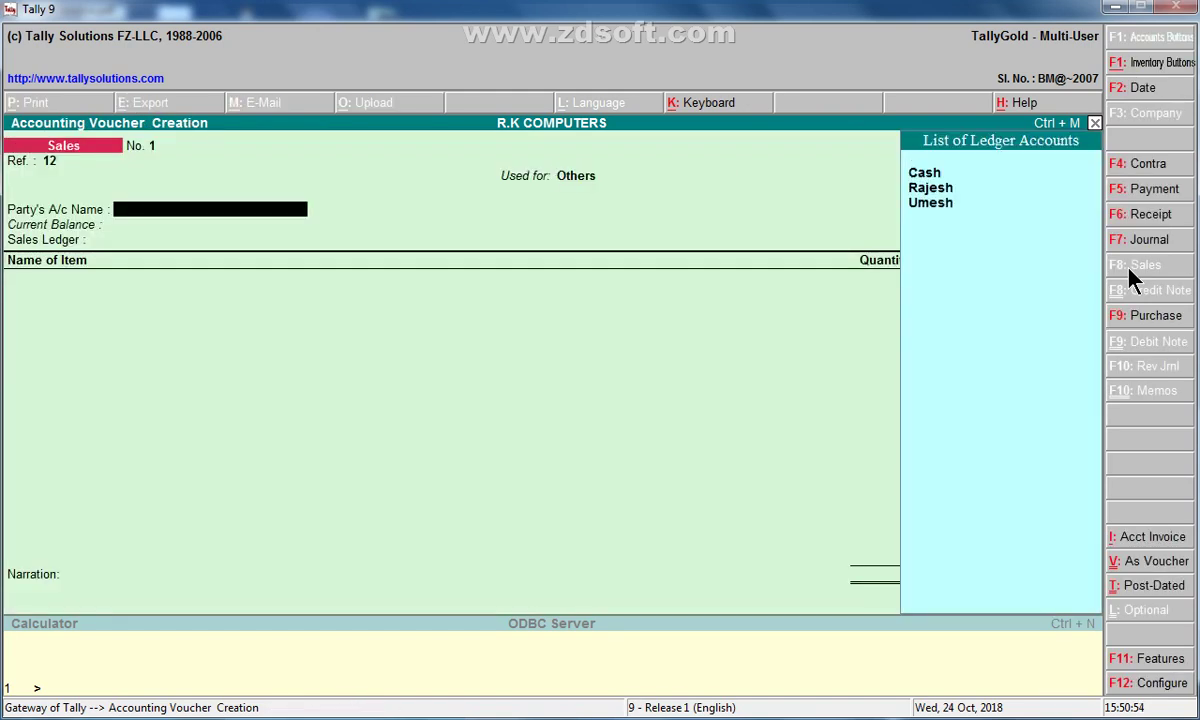
Choose the last customer ledger listed as the party, keep the default party details, and use Sale as the sales ledger
key(Down)
key(Down)
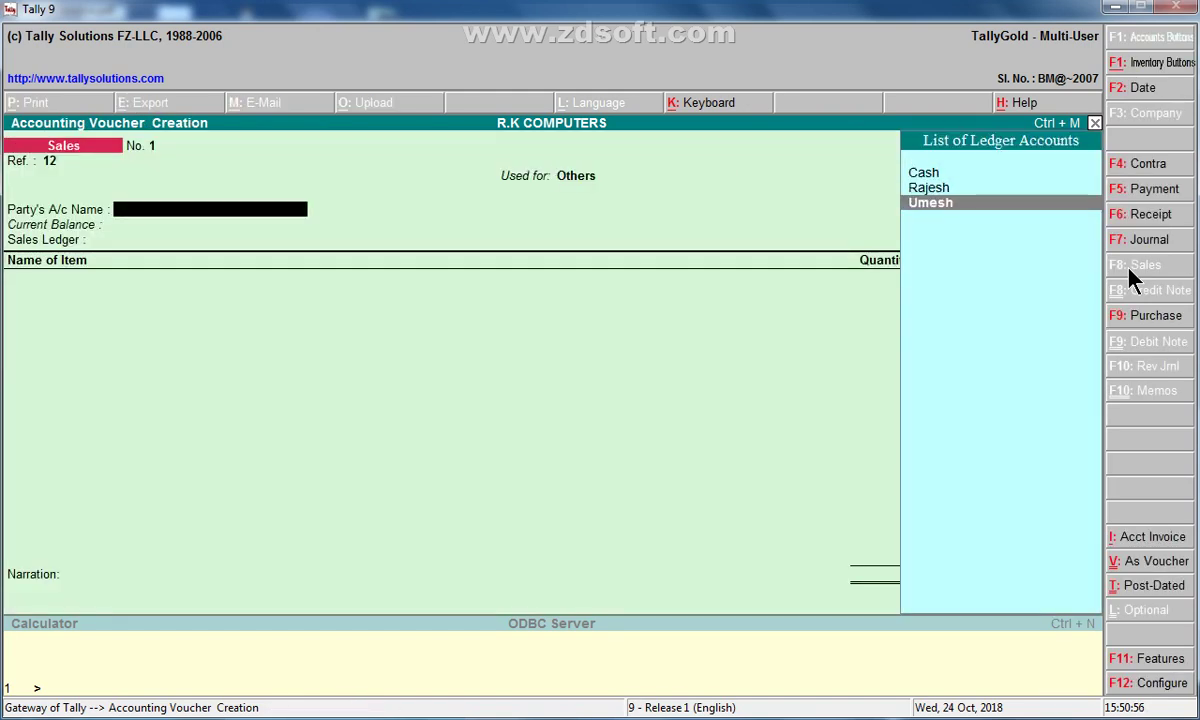
key(Return)
key(Return)
key(Return)
key(Return)
key(Return)
key(Return)
key(Return)
key(Return)
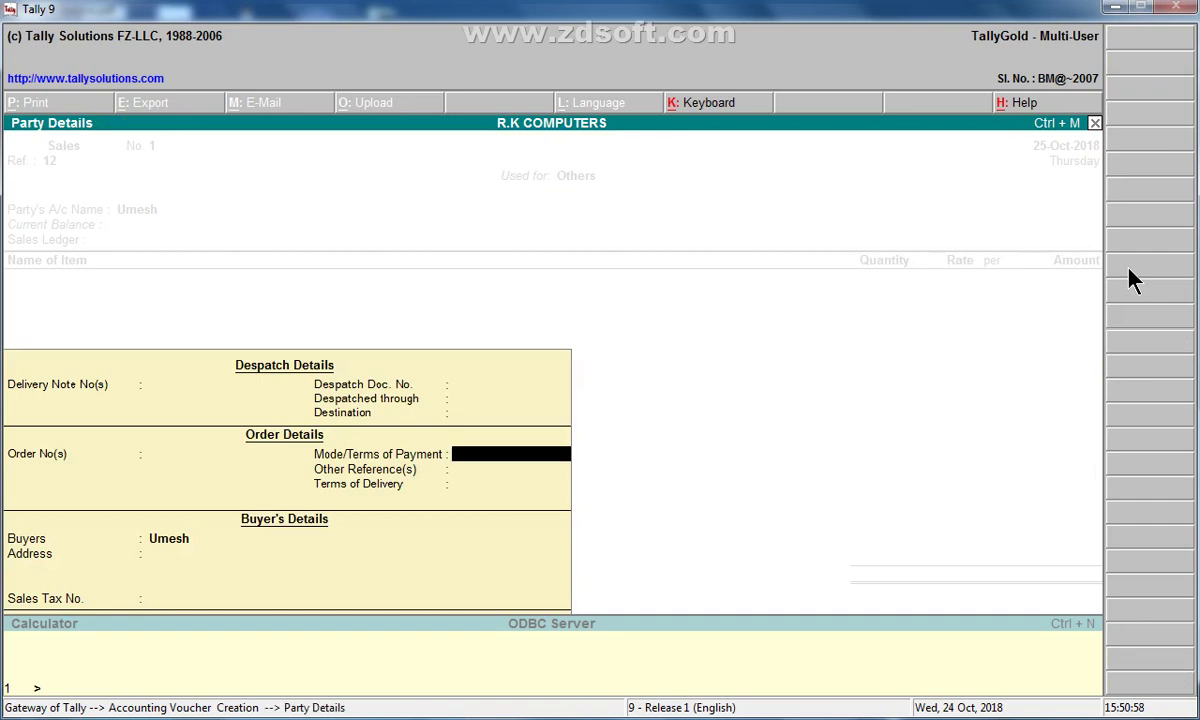
key(Return)
key(Return)
key(Return)
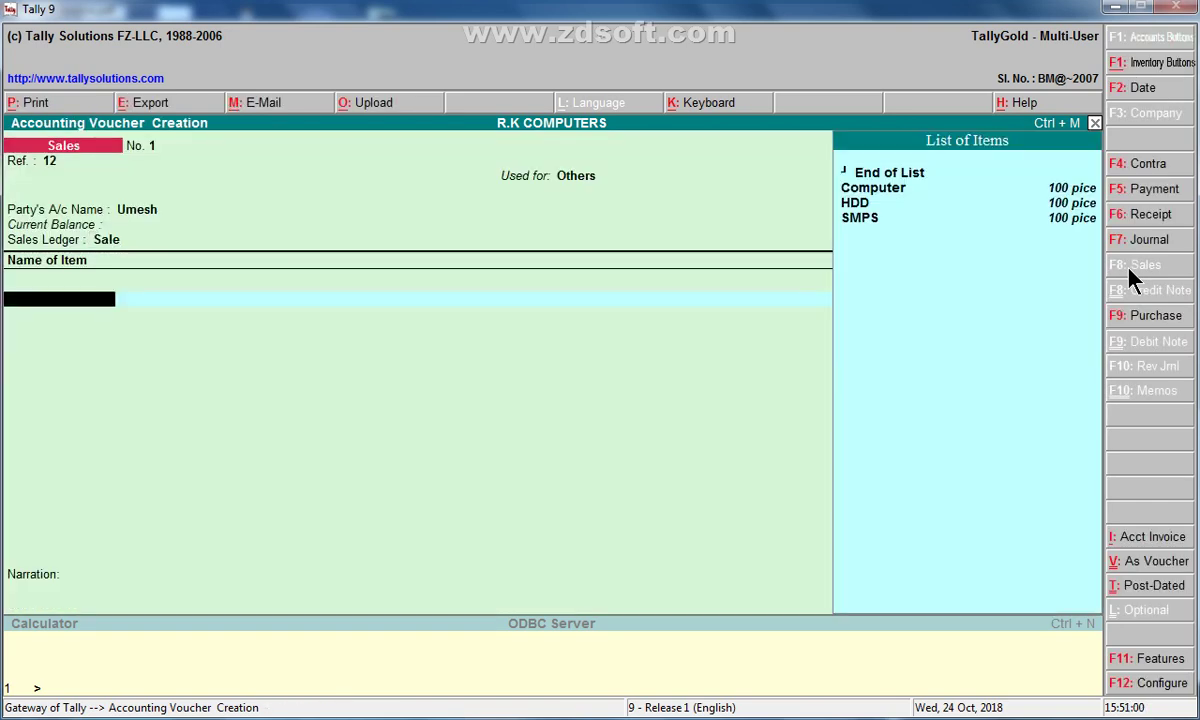
Add the Computer item to the sale with 10 pice from the R.K Computers godown at a rate of 400
key(Down)
key(Return)
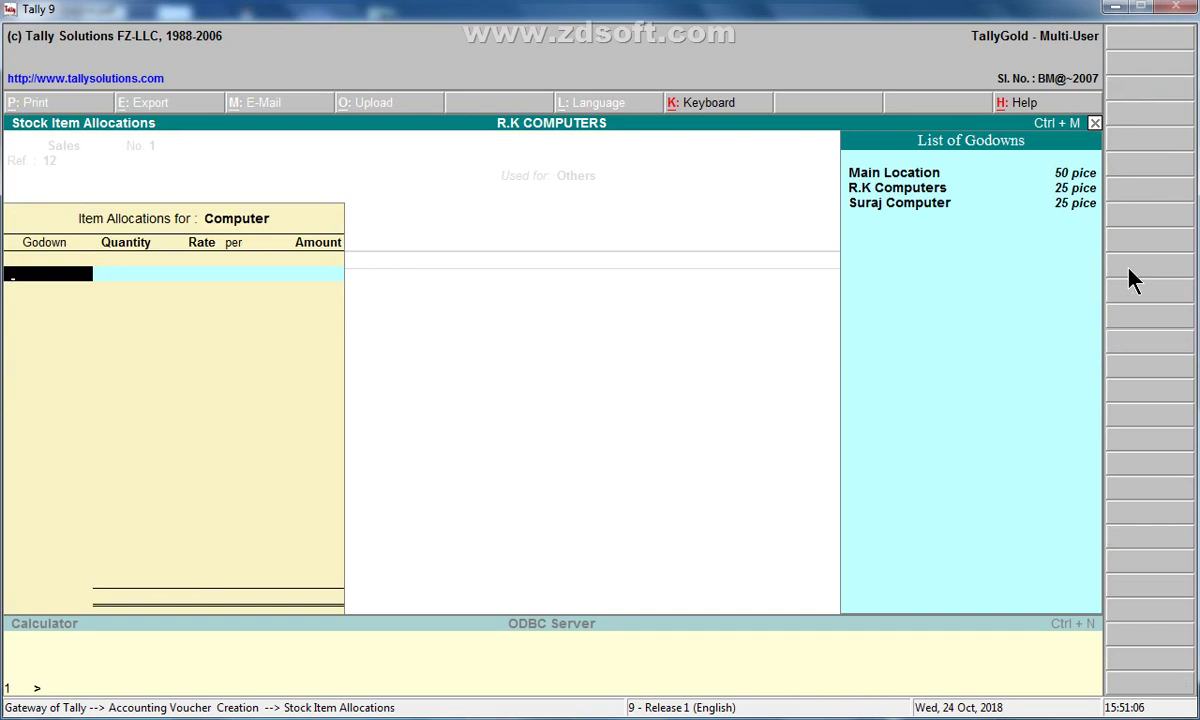
key(Down)
key(Down)
key(Return)
text(10)
key(Return)
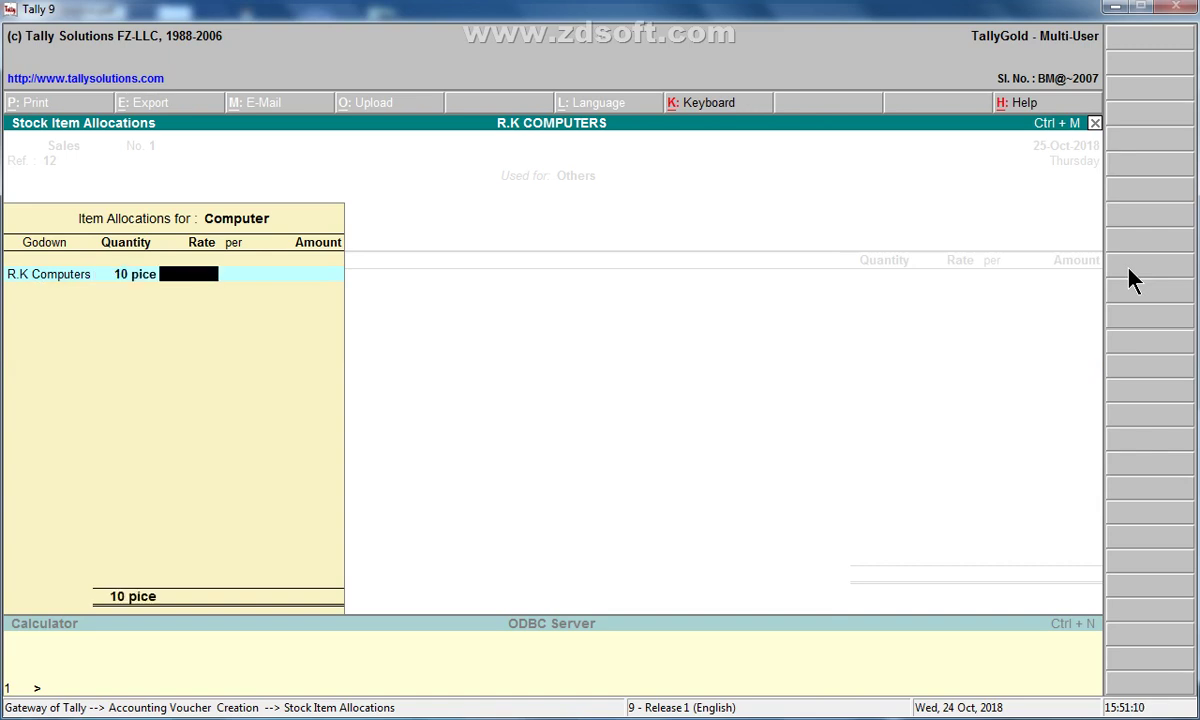
text(400)
key(Return)
key(Return)
key(Return)
key(Return)
key(Return)
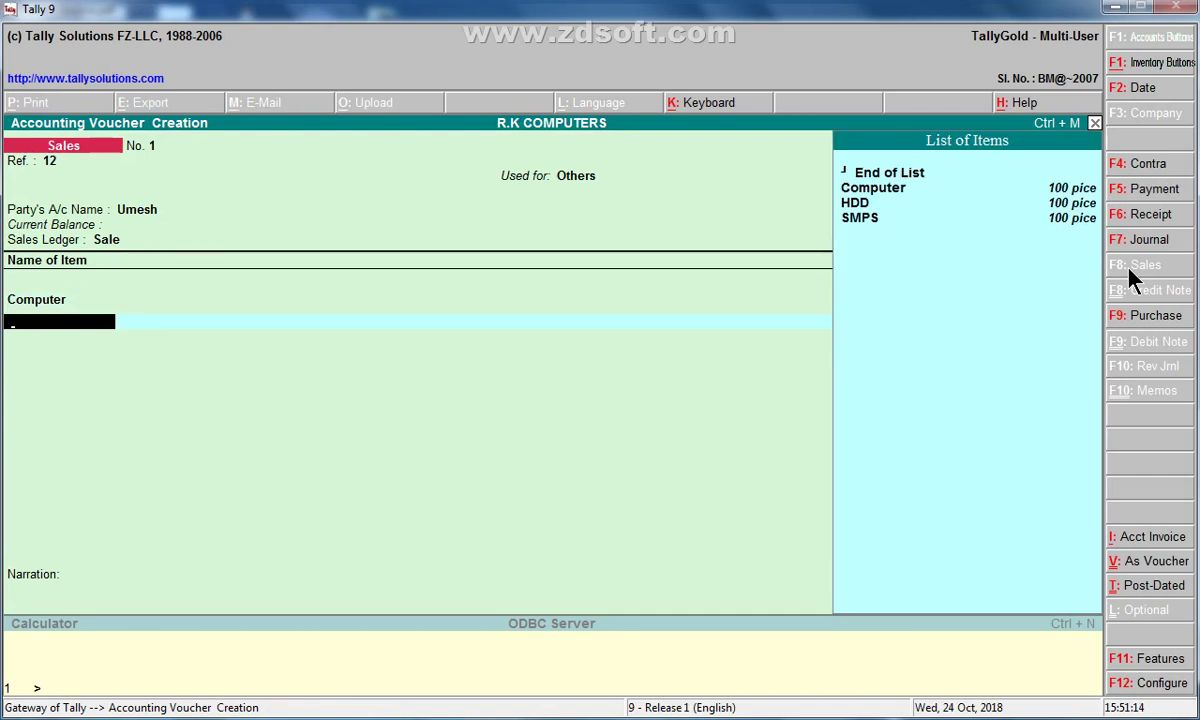
Add the SMPS item to the sale with 10 pice from the Suraj Computer godown at a rate of 600
key(Down)
key(Down)
key(Down)
key(Return)
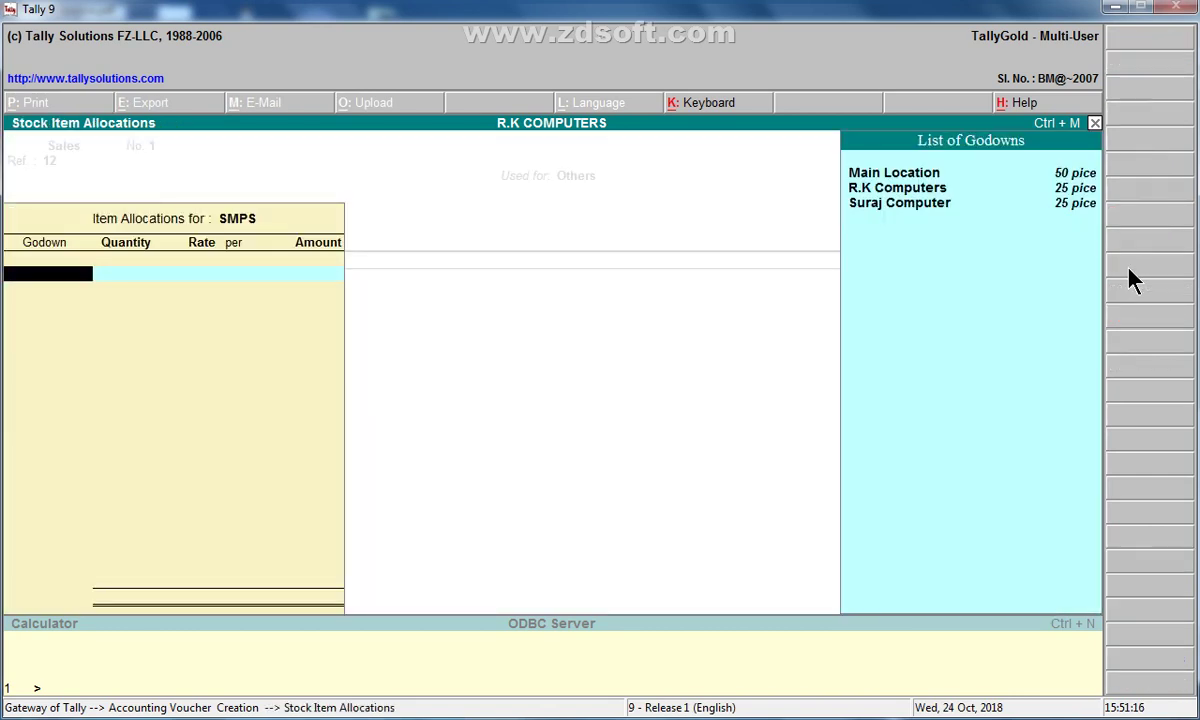
key(Down)
key(Down)
key(Return)
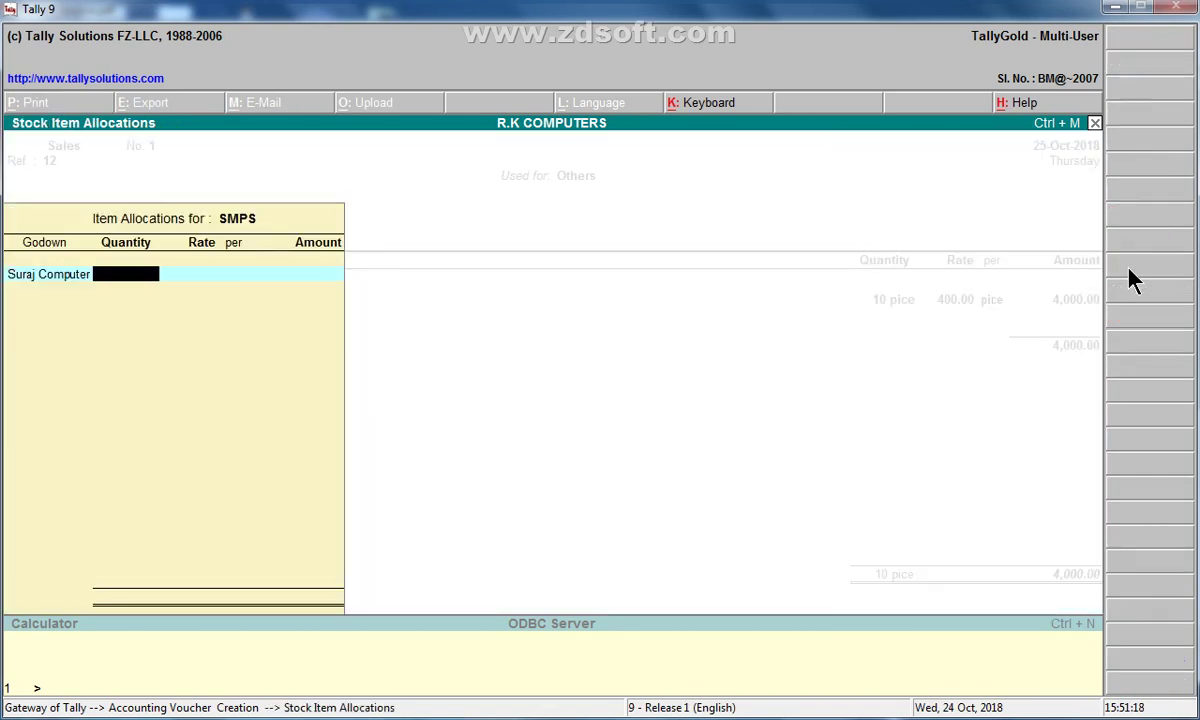
text(10)
key(Return)
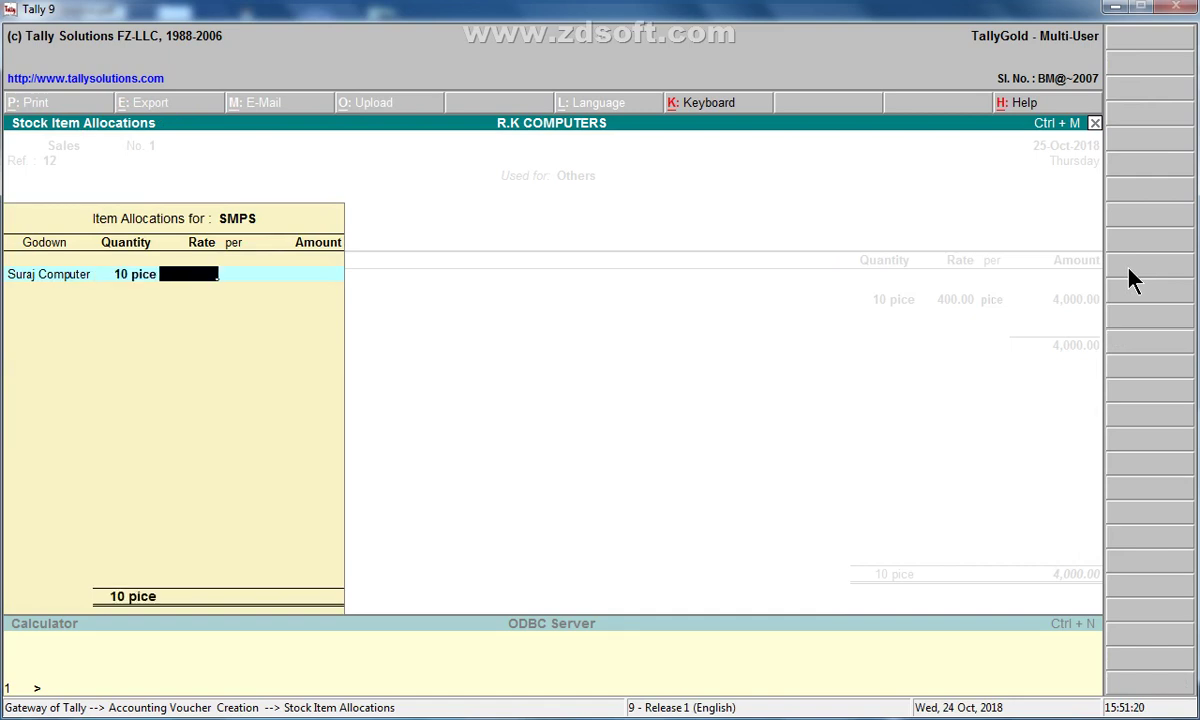
text(600)
key(Return)
key(Return)
key(Return)
key(Return)
key(Return)
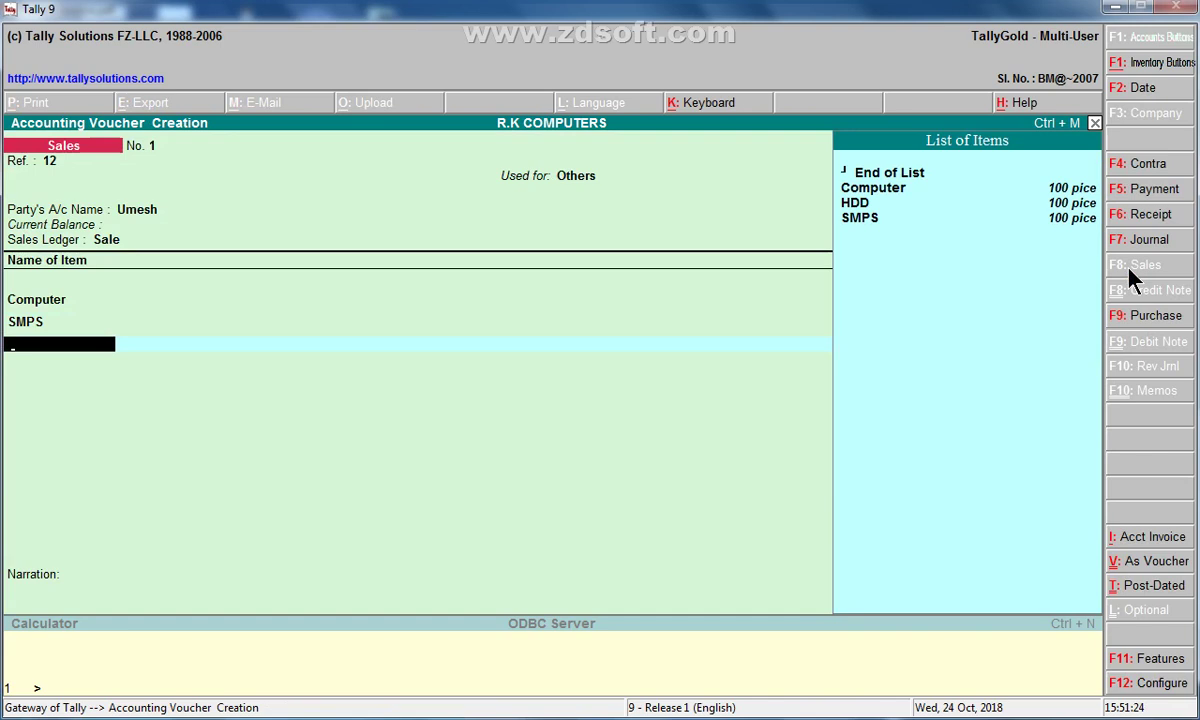
Add the HDD item to the sale with 10 pice from Main Location at a rate of 700
key(Down)
key(Down)
key(Return)
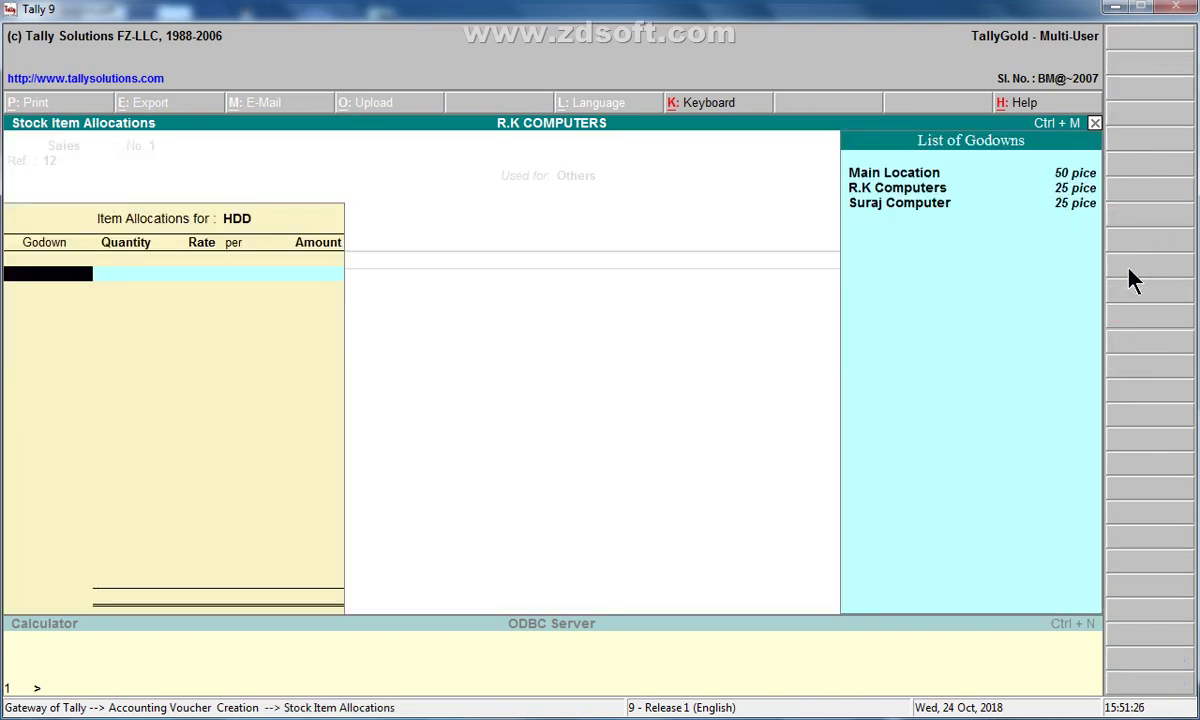
key(Return)
text(10)
key(Return)
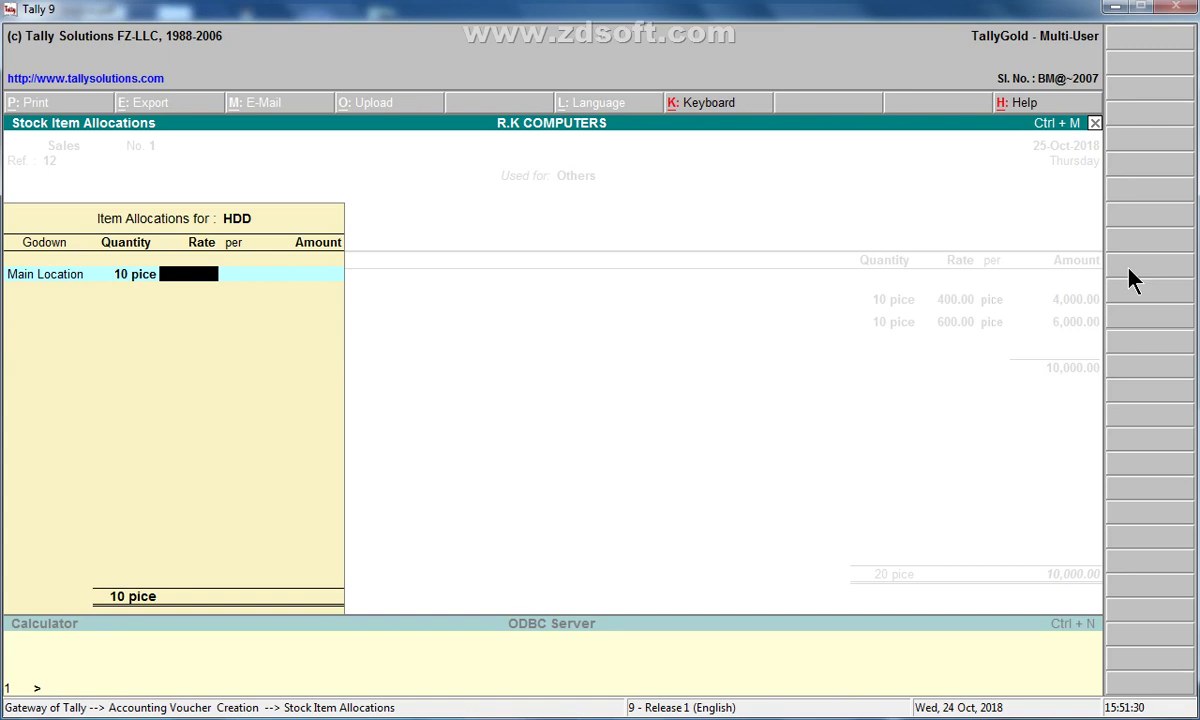
text(700)
key(Return)
key(Return)
key(Return)
key(Return)
key(Return)
End the item list, leave the narration blank, and accept the sales voucher
key(Return)
key(Return)
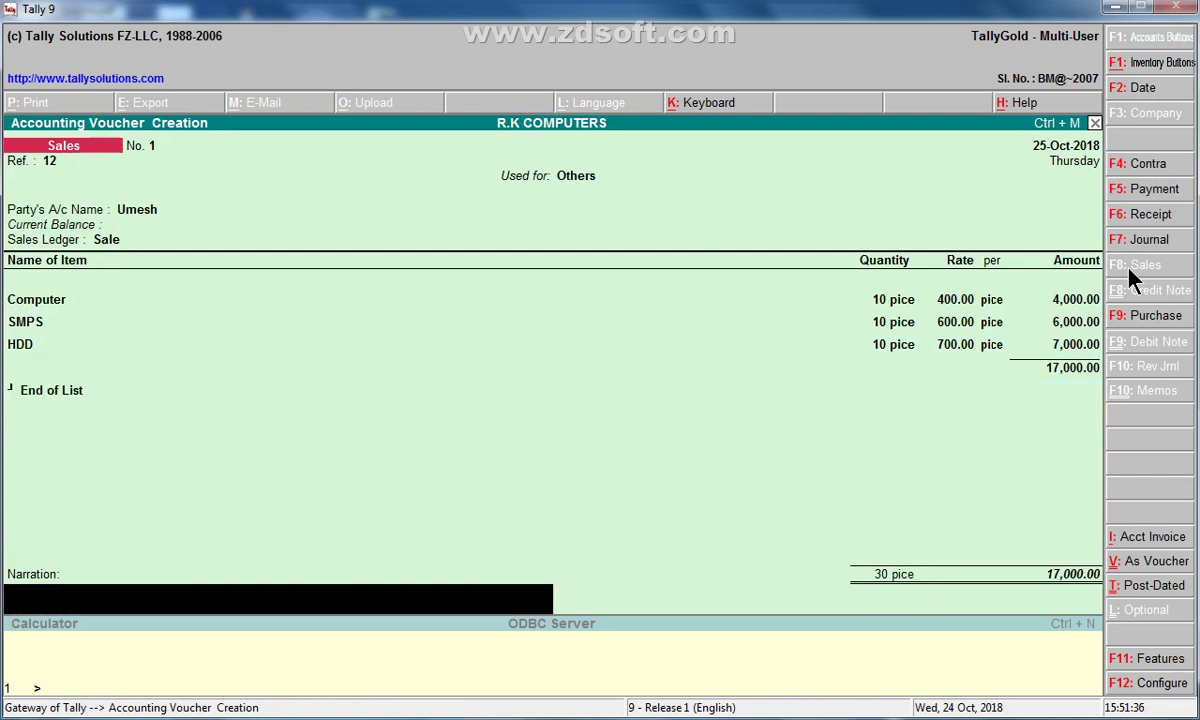
key(Return)
key(Return)
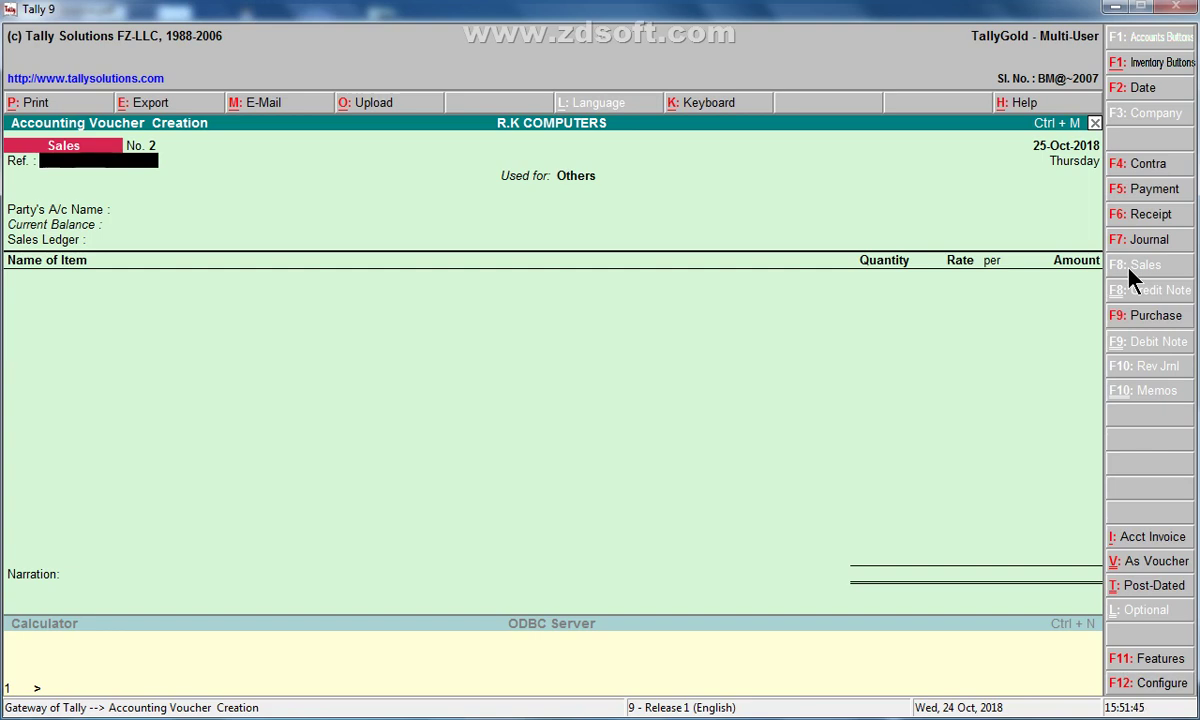
Enter reference 465 for the second sales voucher and keep it used for Others
text(465)
key(Return)
key(Return)
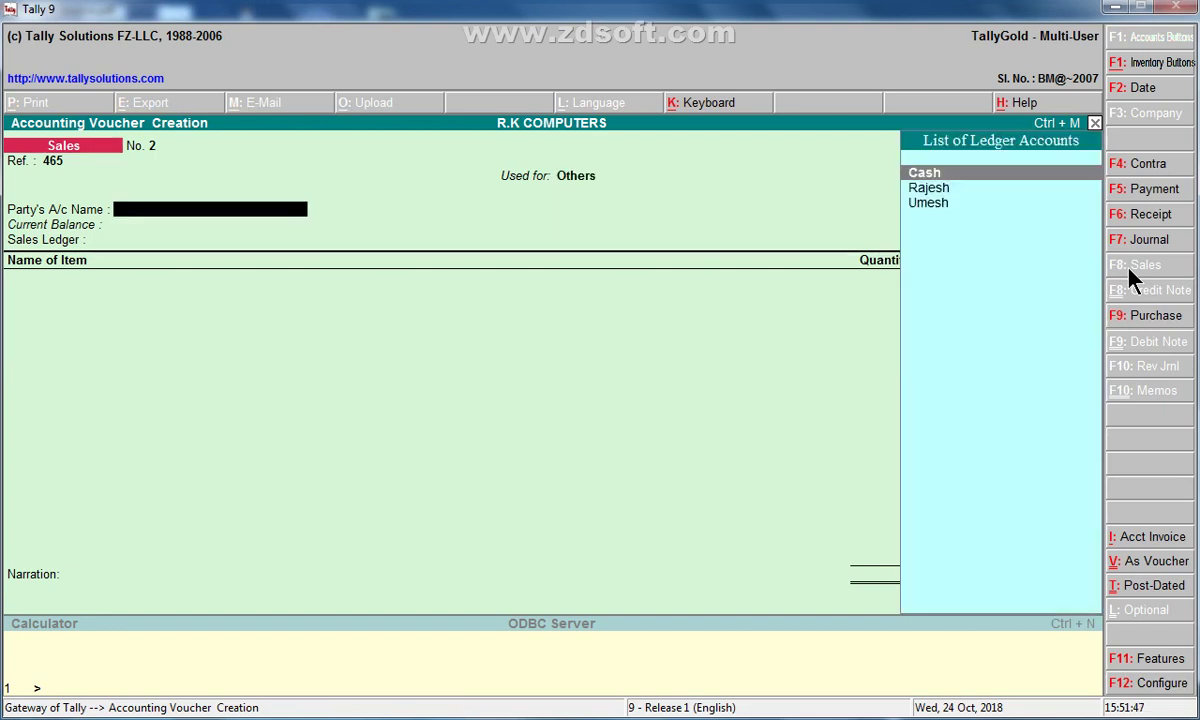
Start a new ledger from the party account field and enter the customer's name, leaving the alias blank
key(alt+c)
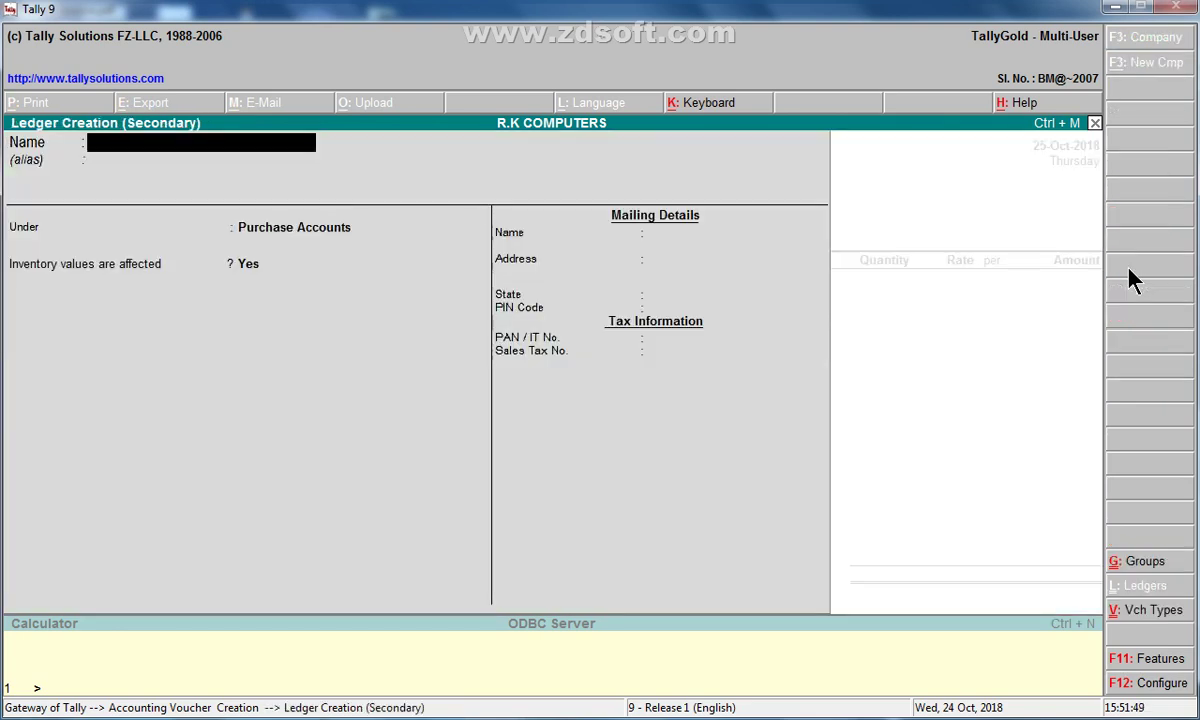
text(RASJU)
key(BackSpace)
key(BackSpace)
key(BackSpace)
key(BackSpace)
text(AJU)
key(Return)
key(Return)
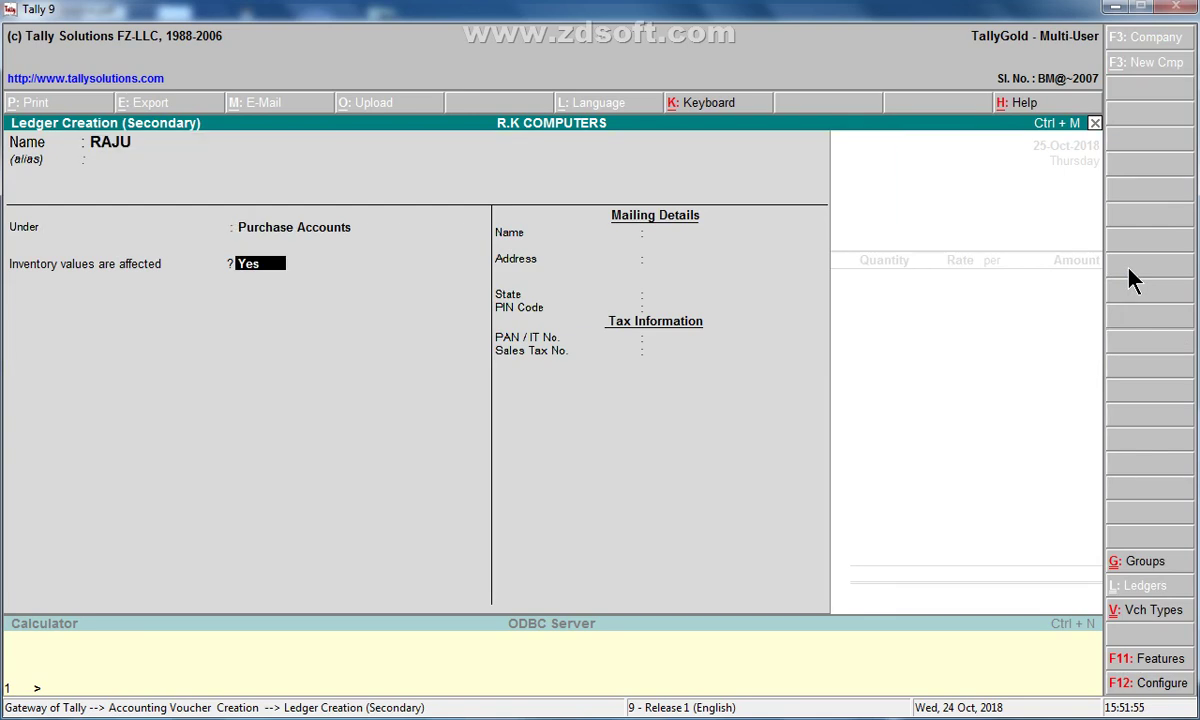
Place the new customer ledger under Sundry Debtors, keep the remaining defaults, and save it
key(BackSpace)
text(SU)
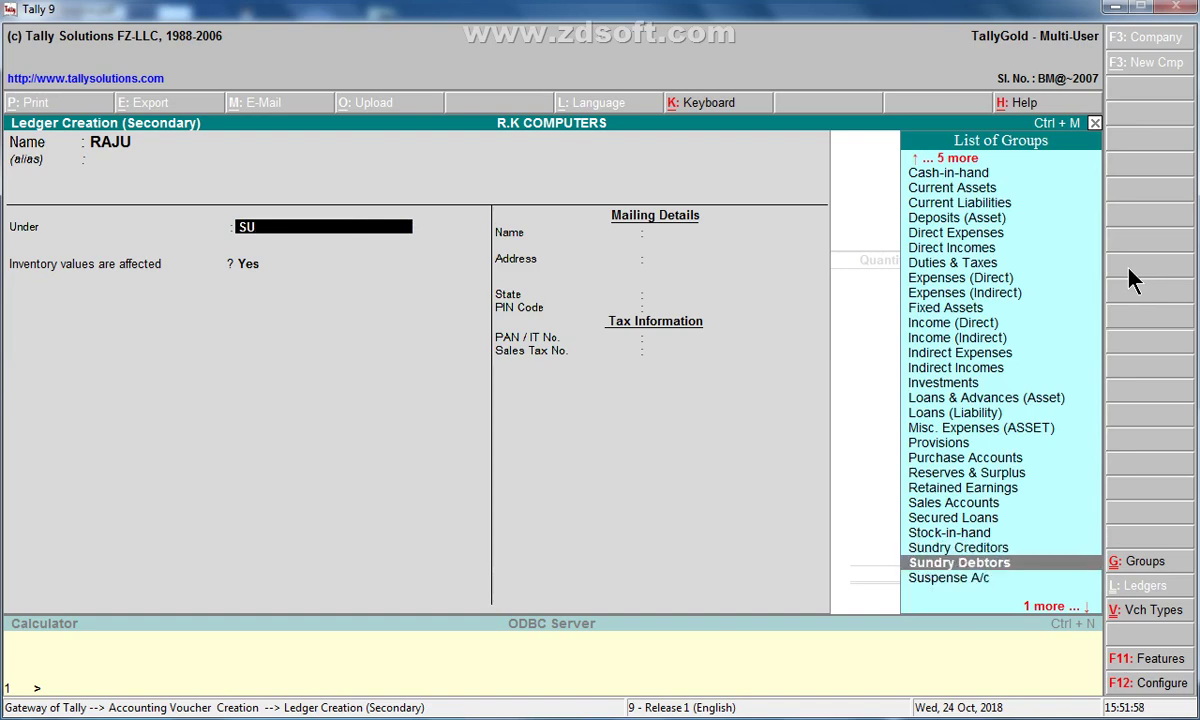
key(Return)
key(Return)
key(Return)
key(Return)
key(Return)
key(Return)
key(Return)
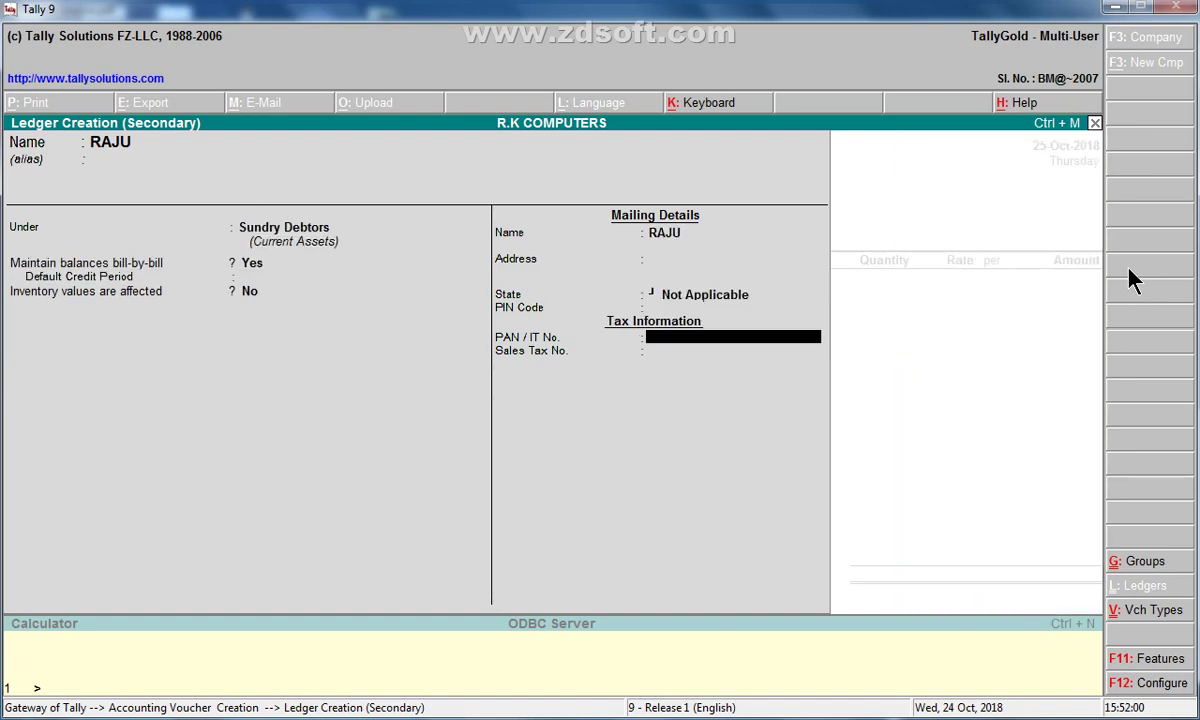
key(Return)
key(Return)
key(Return)
Use the new customer ledger as the party with default party details, and set Sale as the sales ledger
key(Return)
key(Return)
key(Return)
key(Return)
key(Return)
key(Return)
key(Return)
key(Return)
key(Return)
key(Return)
key(Return)
key(Return)
key(Return)
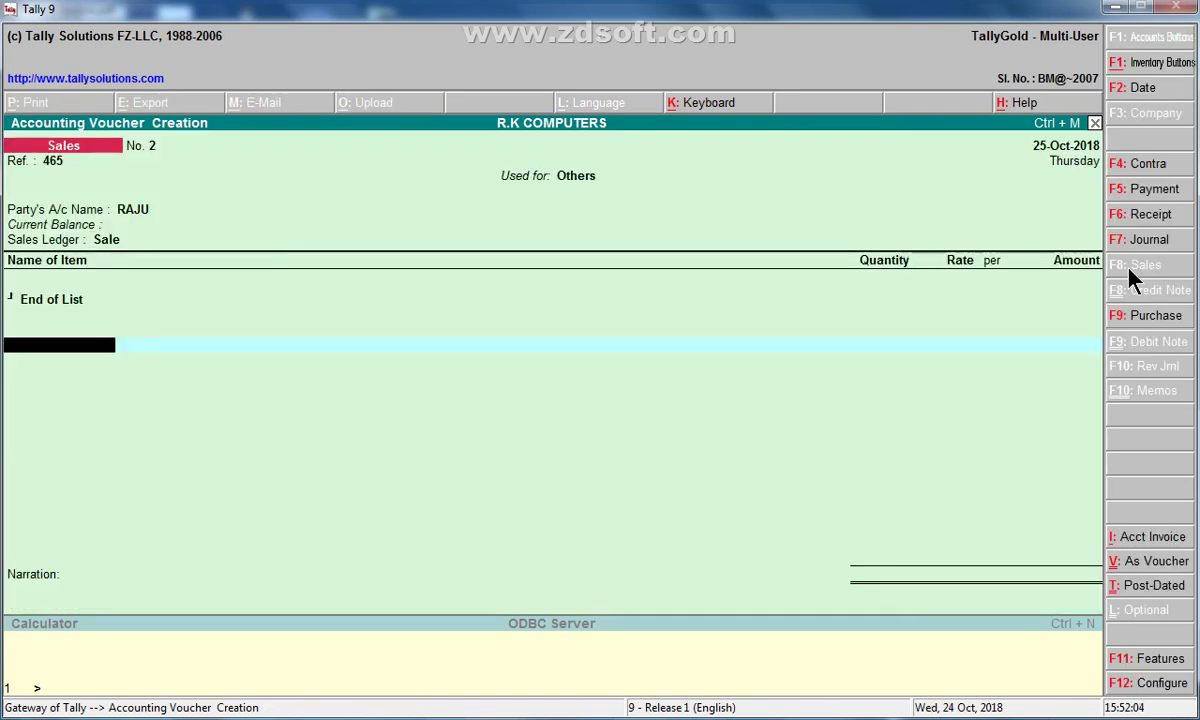
Add the Computer item to the second sale with 10 pice from the Suraj Computer godown at the default rate of 400
key(Down)
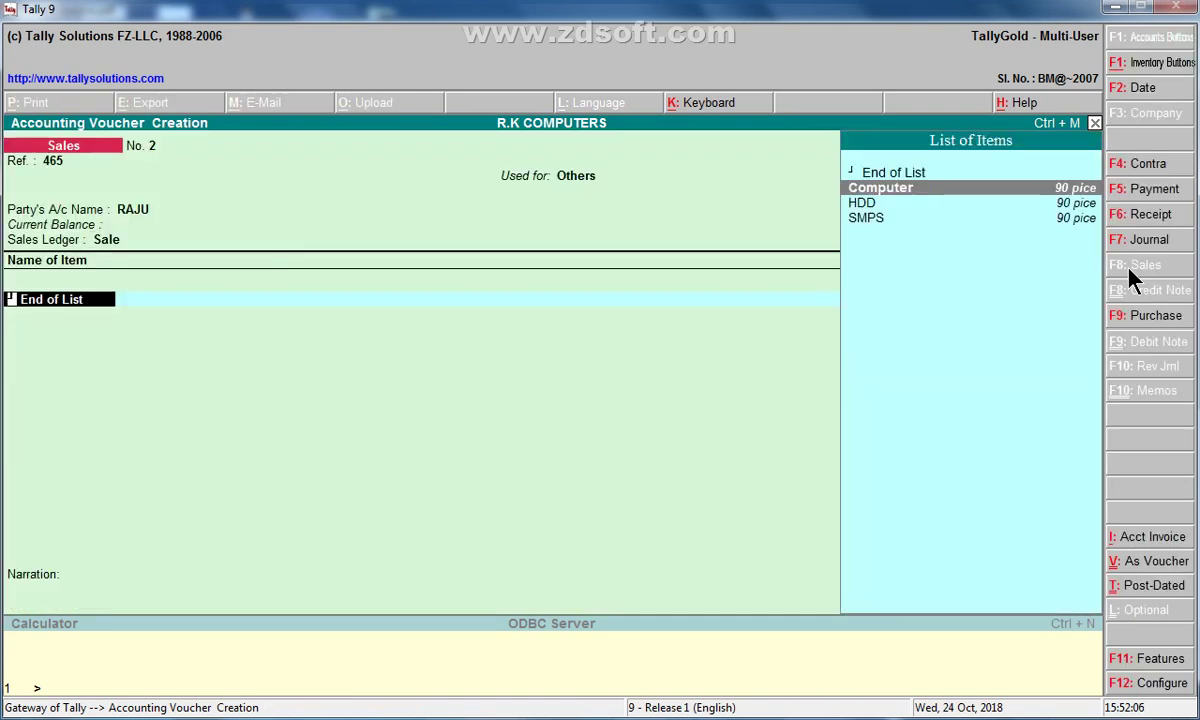
key(Return)
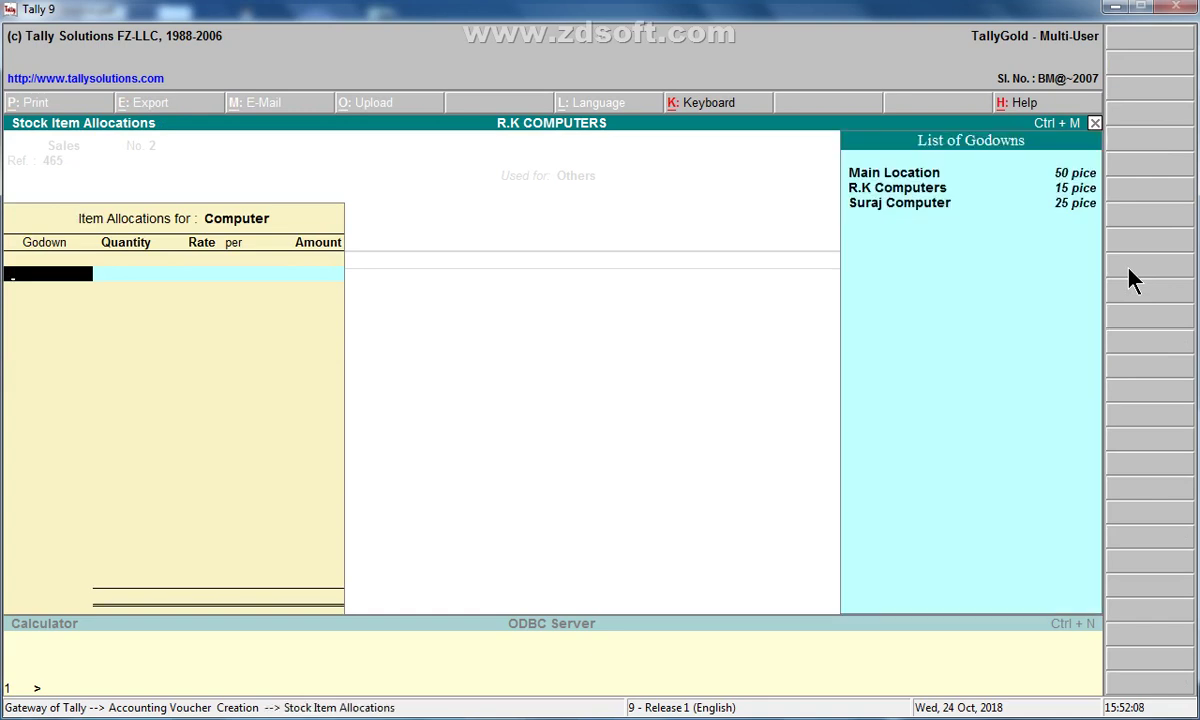
key(Down)
key(Down)
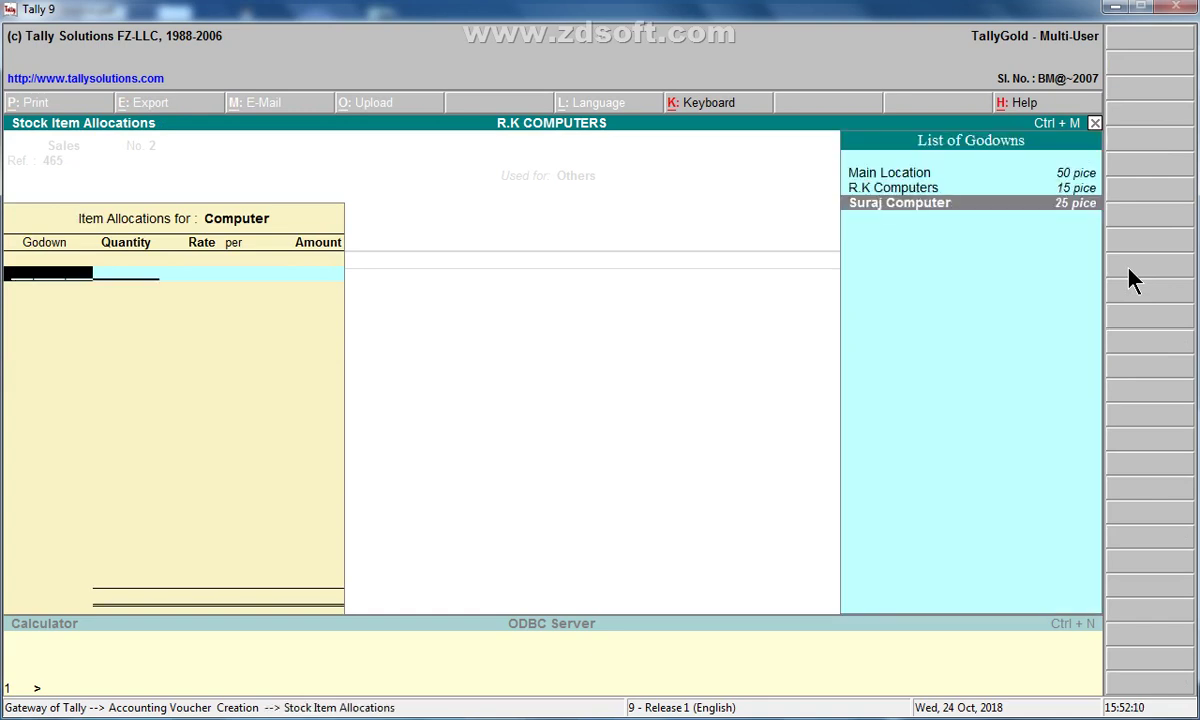
key(Return)
text(10)
key(Return)
key(Return)
key(Return)
key(Return)
key(Return)
key(Return)
Add the HDD item to the second sale with 10 pice from Main Location at the default rate of 700
key(Down)
key(Down)
key(Return)
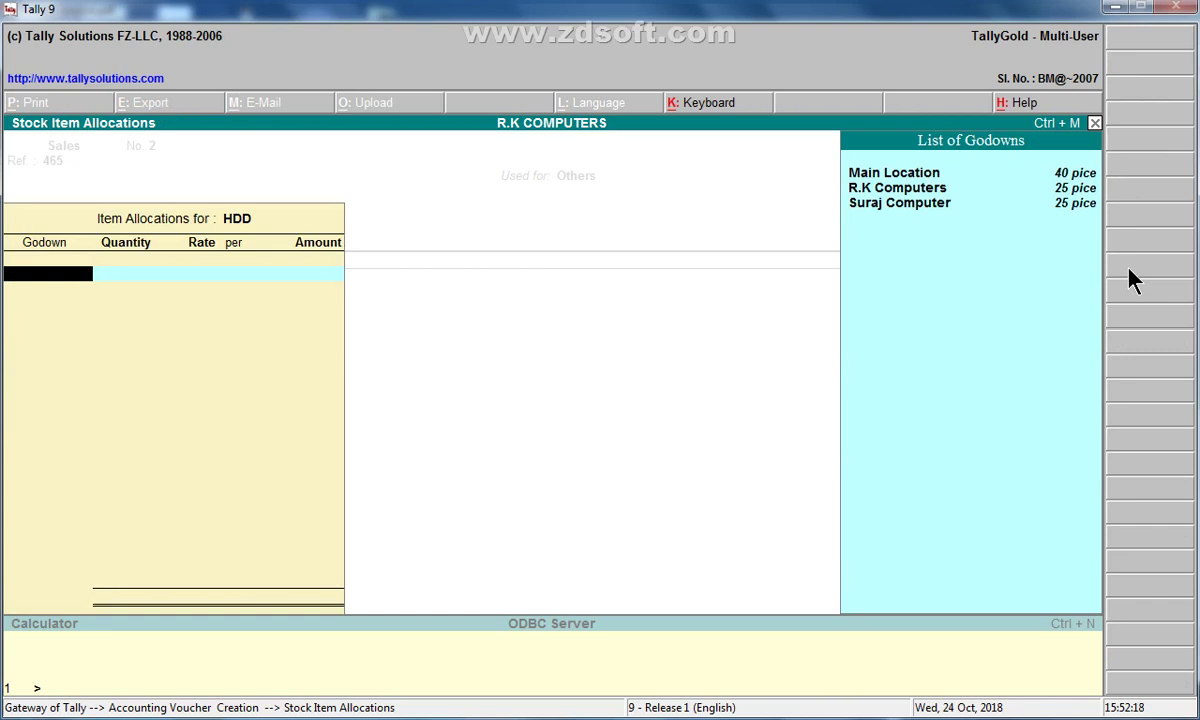
key(Down)
key(Up)
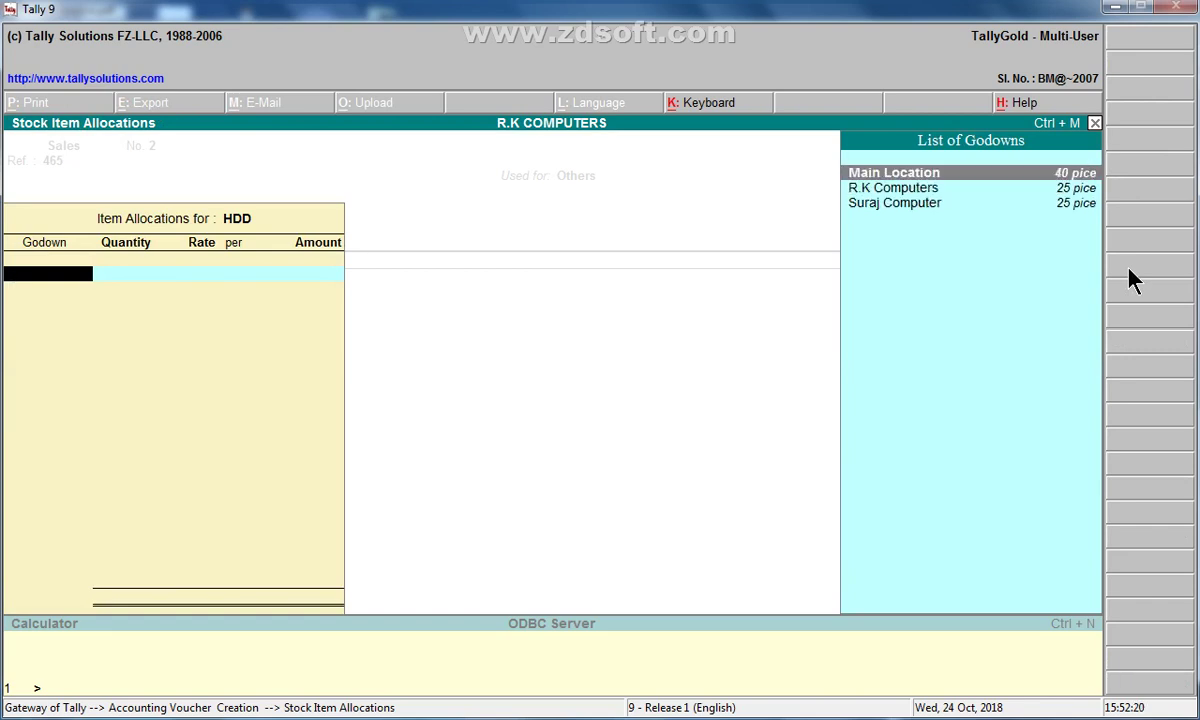
key(Return)
text(10)
key(Return)
key(Return)
key(Return)
key(Return)
key(Return)
key(Return)
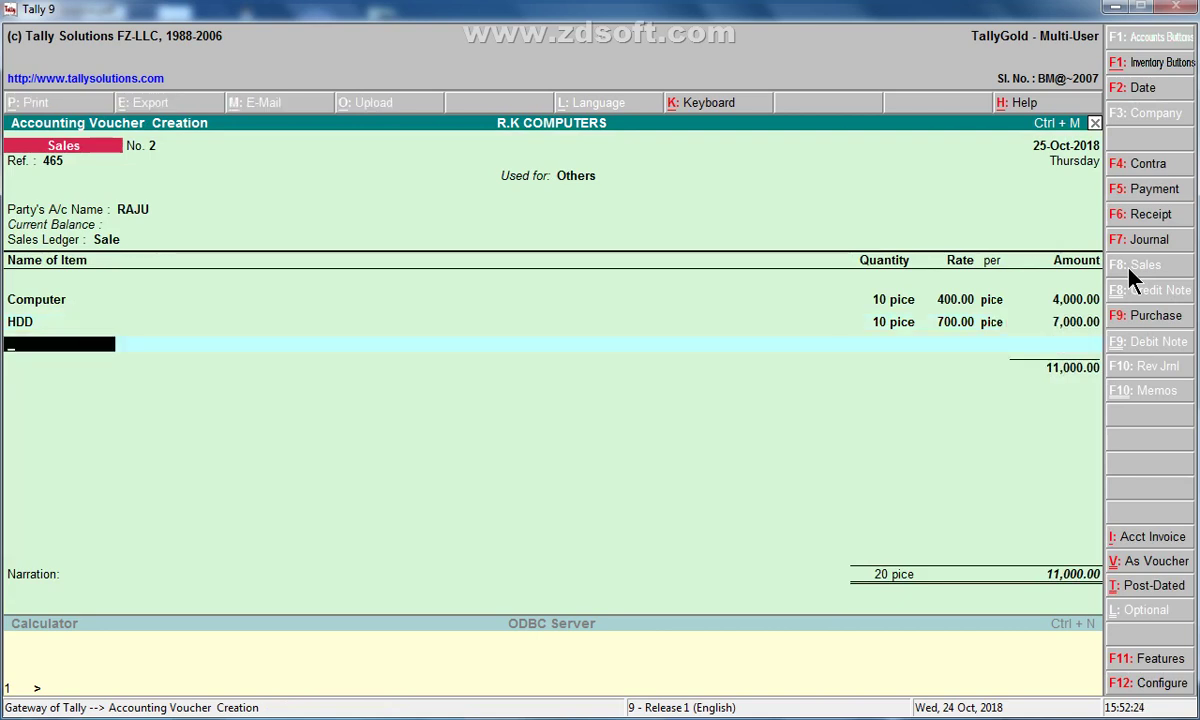
Add the SMPS item to the second sale with 20 pice from Main Location at the default rate of 600
key(Down)
key(Down)
key(Down)
key(Return)
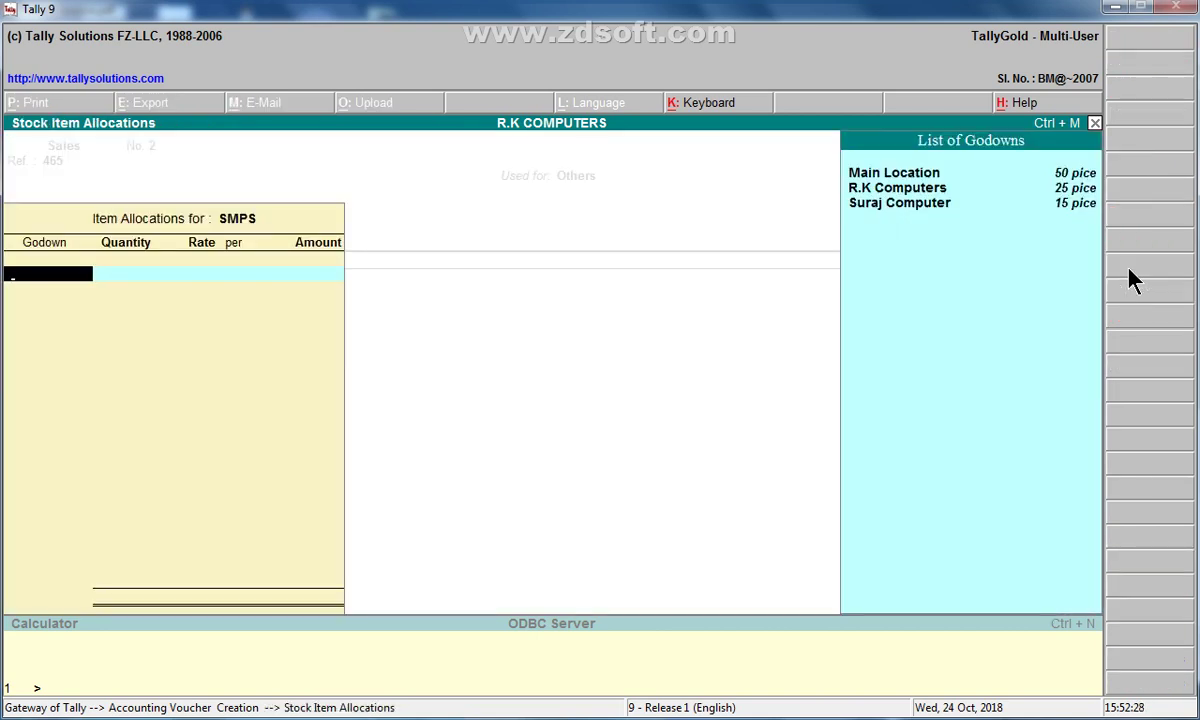
key(Return)
text(20)
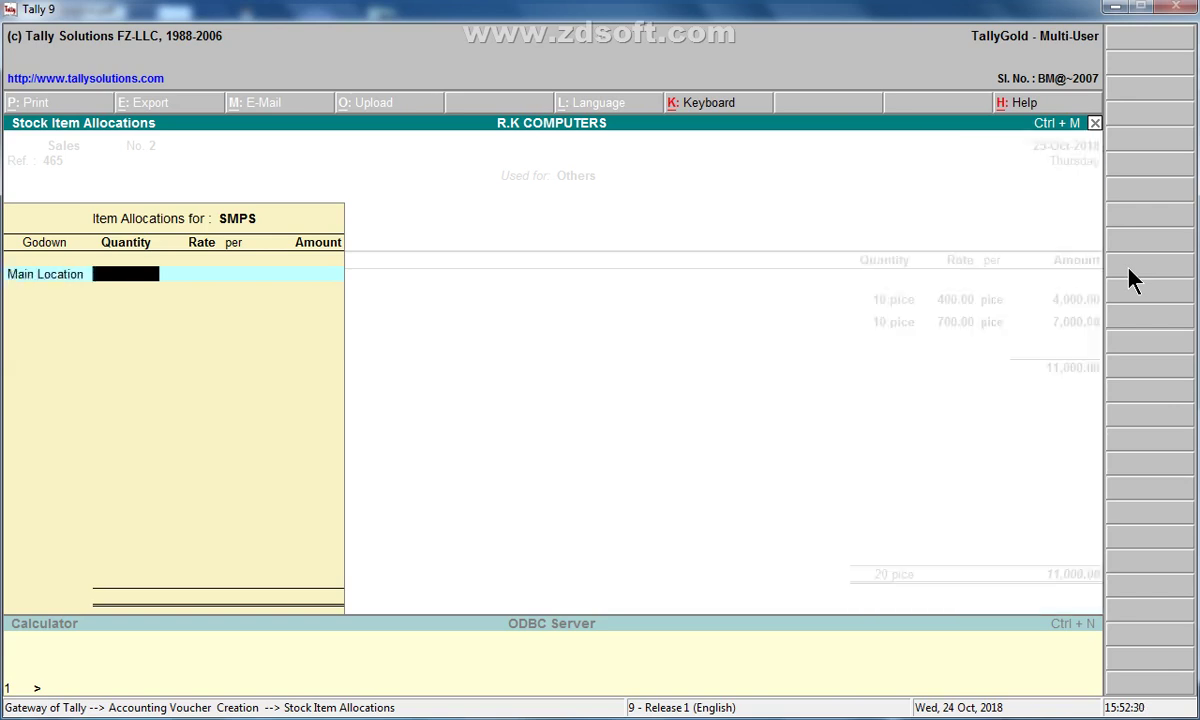
key(Return)
key(Return)
key(Return)
key(Return)
key(Return)
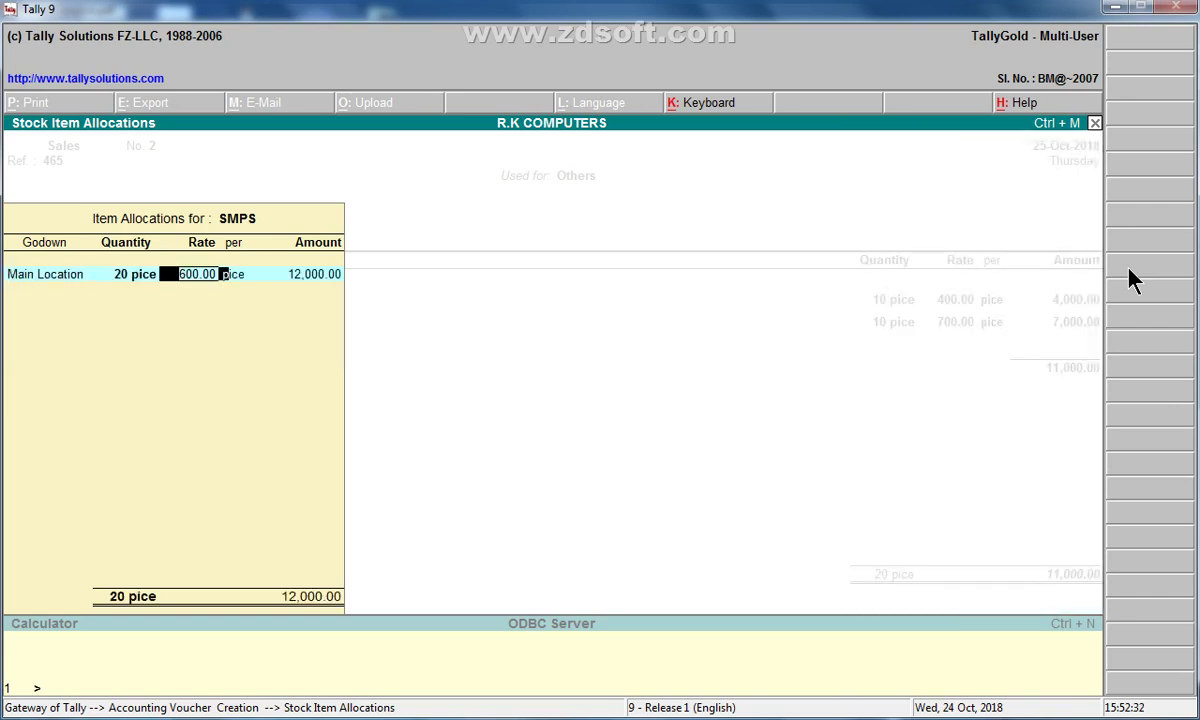
key(Return)
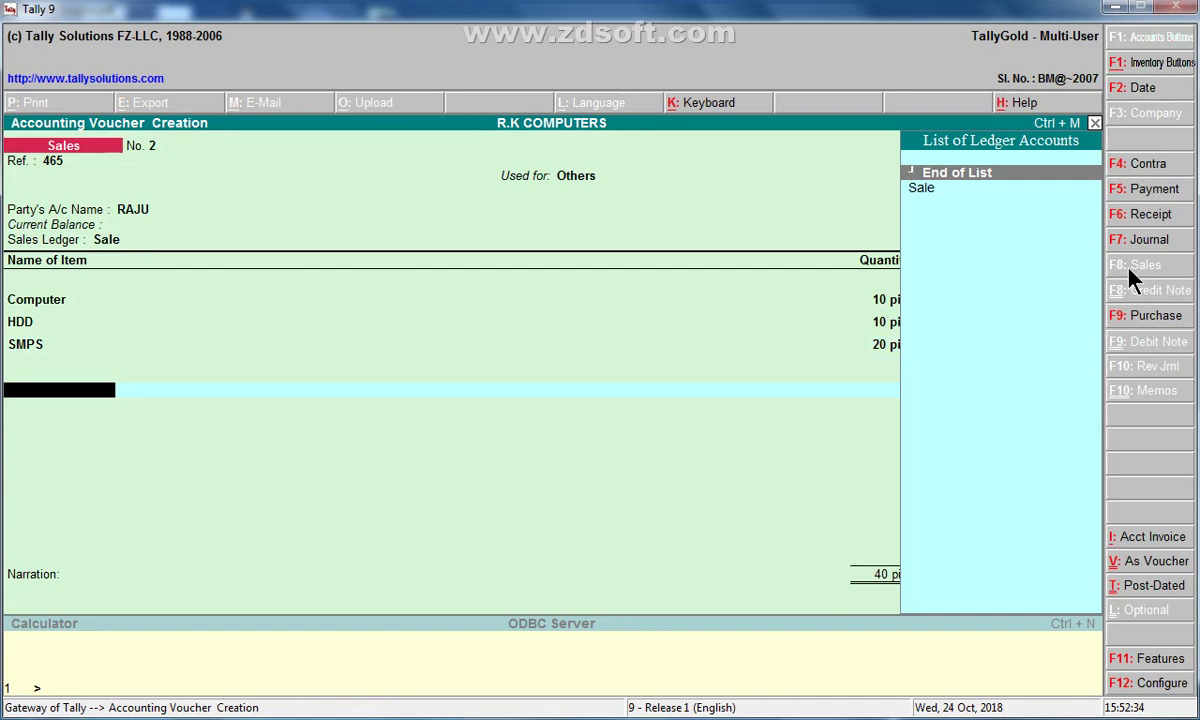
End the item list, save the second sales voucher without a narration, and return to the Gateway of Tally
key(Return)
key(Return)
key(Return)
key(Return)
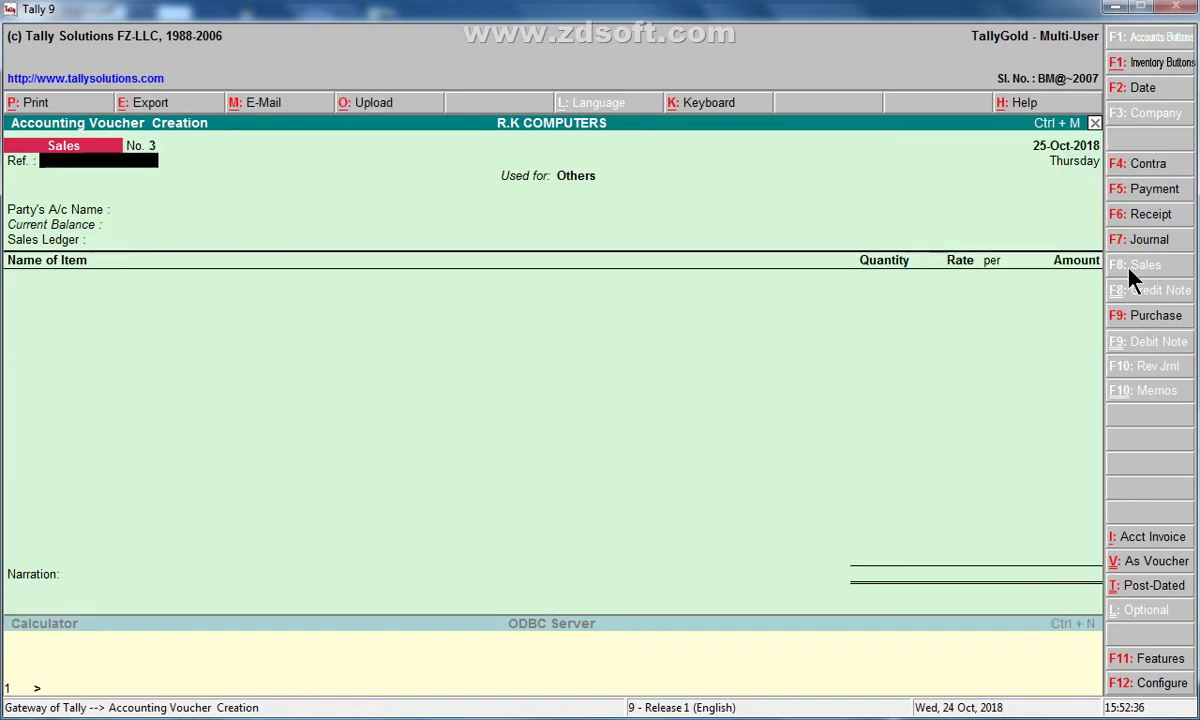
key(Escape)
key(y)
key(Escape)
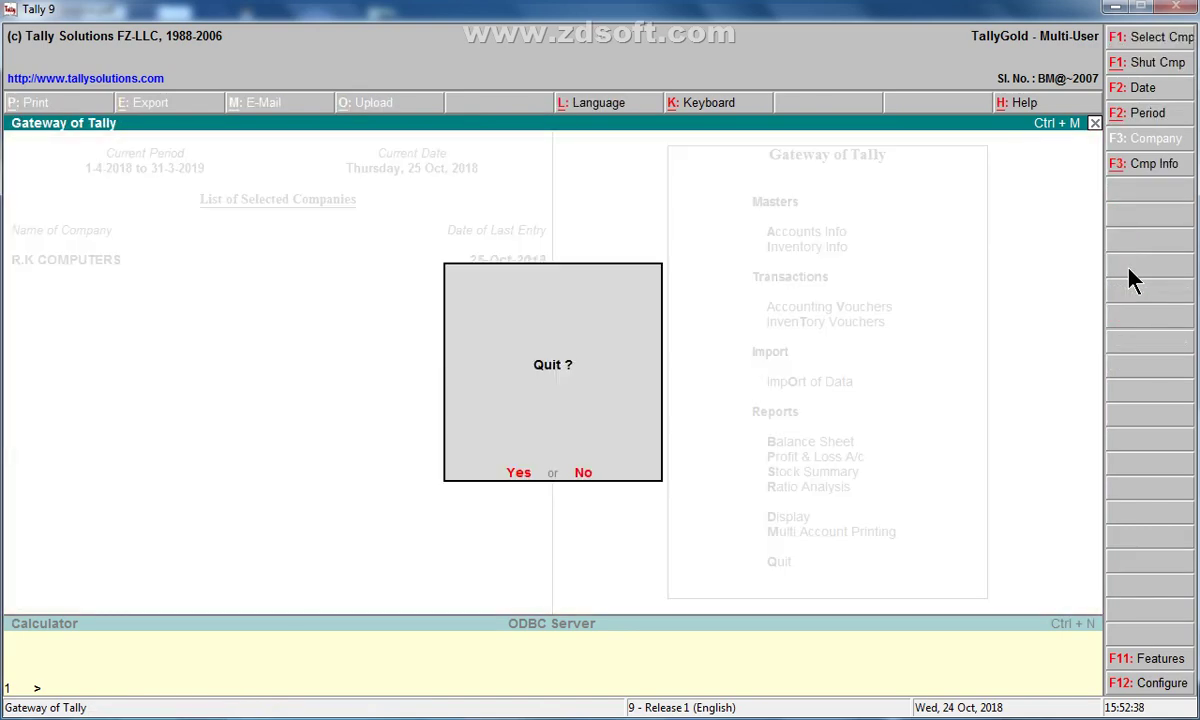
key(n)
Open the Godowns report selection under the Statements of Inventory
key(Down)
key(Down)
key(Down)
key(Down)
key(Down)
key(Down)
key(Down)
key(Down)
key(Down)
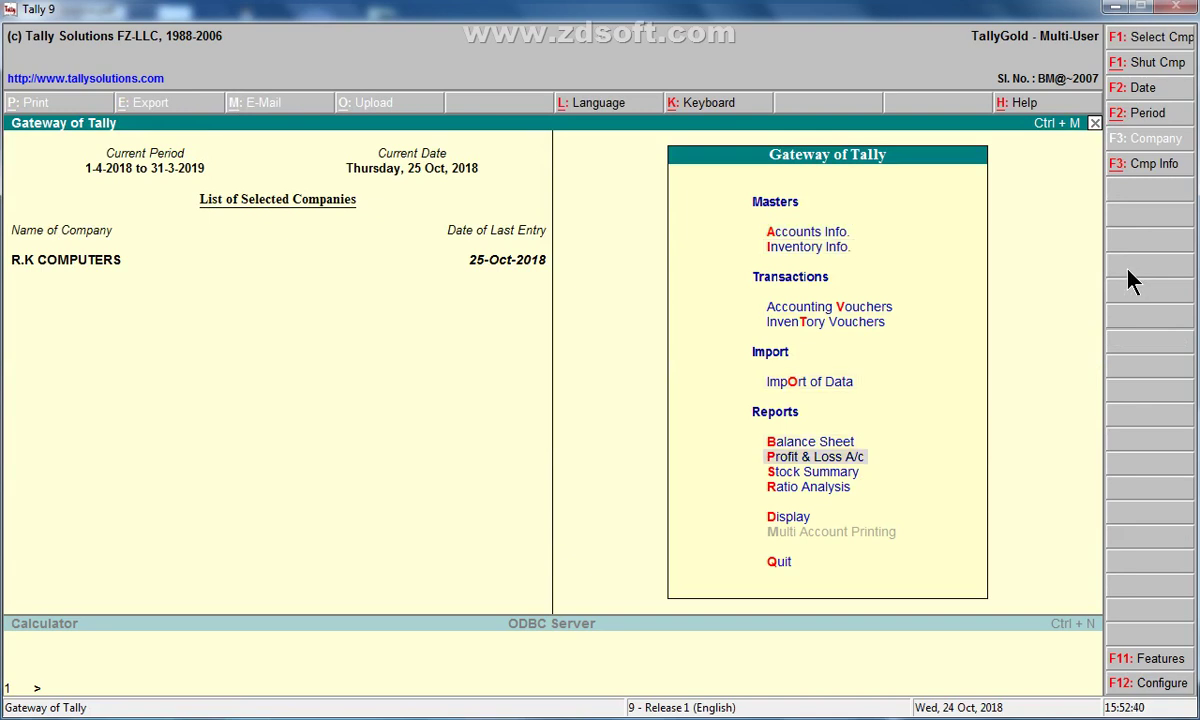
key(Return)
key(Down)
key(Down)
key(Down)
key(Down)
key(Down)
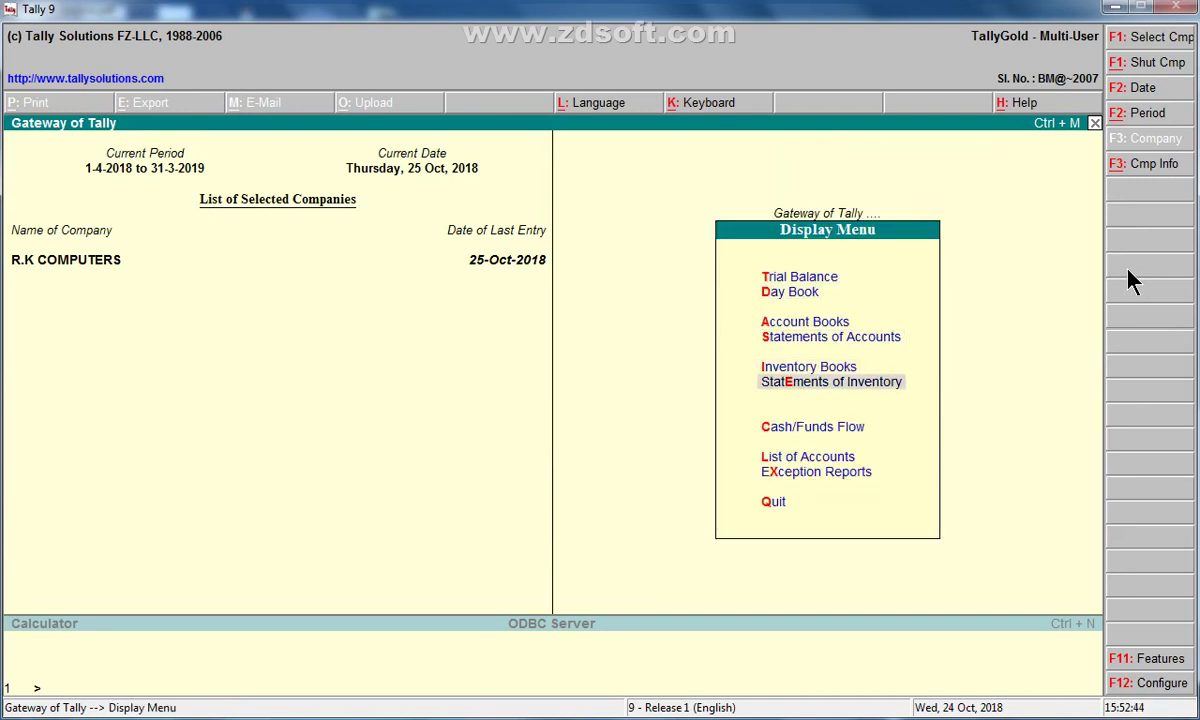
key(Return)
key(Return)
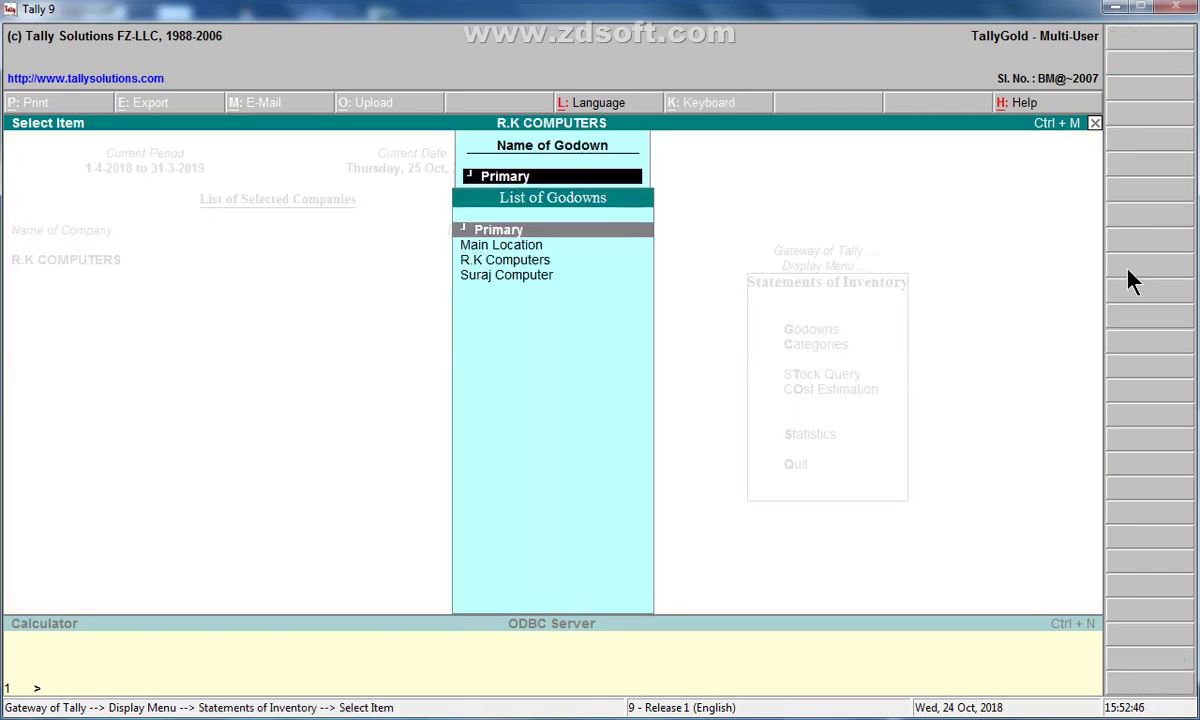
View the godown summaries of Main Location, R.K Computers and Suraj Computer one after another
key(Down)
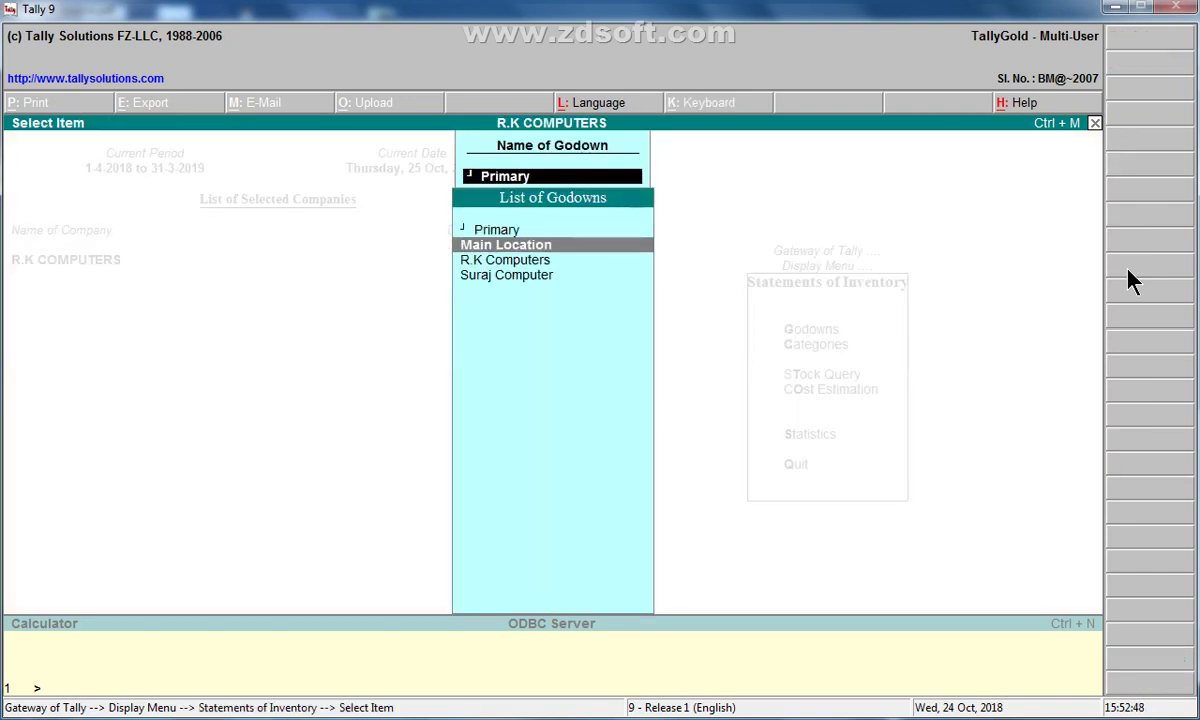
key(Return)
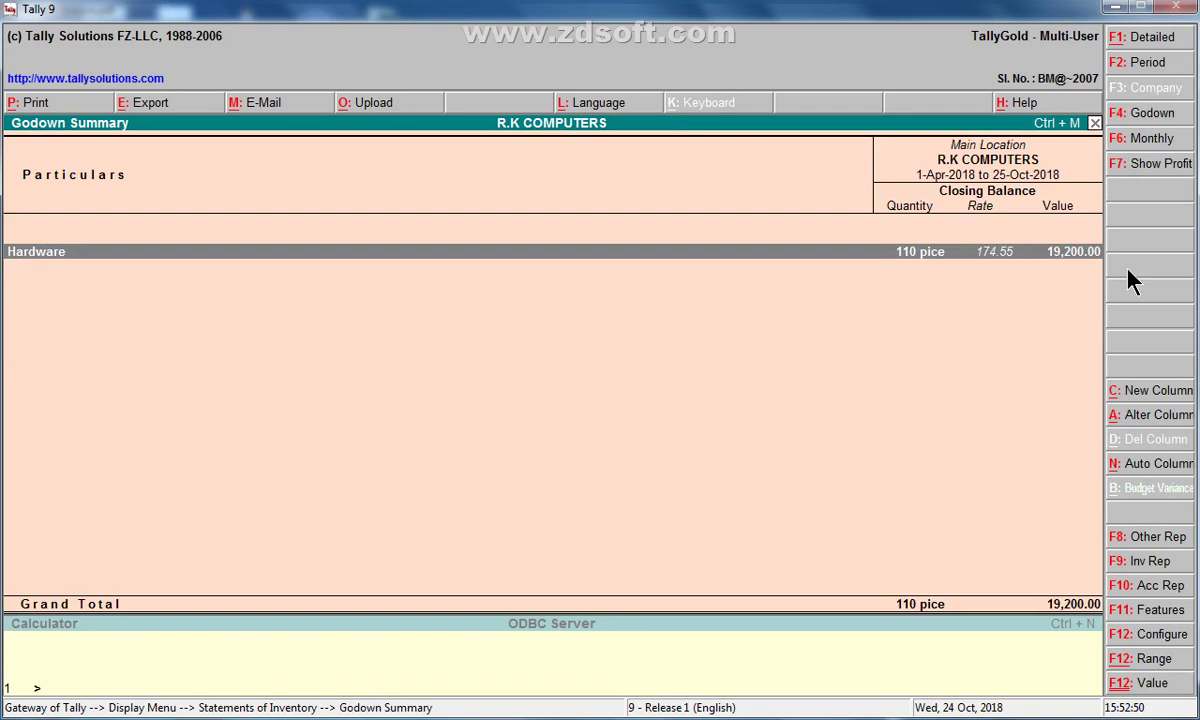
key(Escape)
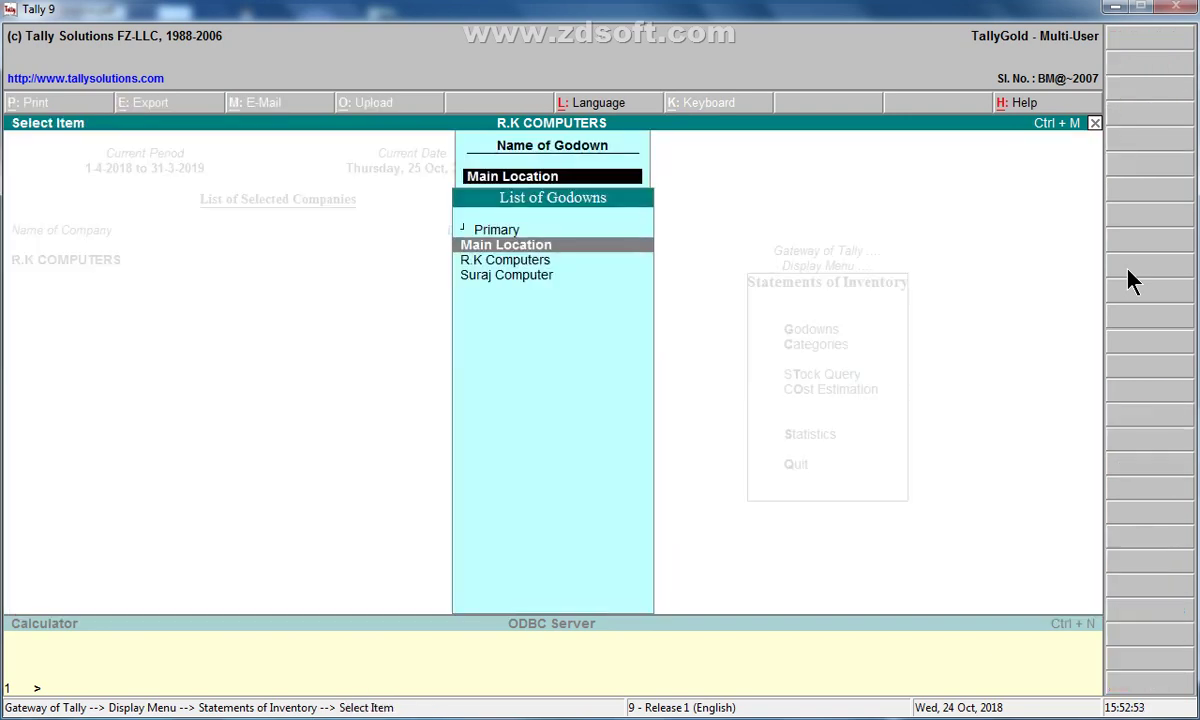
key(Down)
key(Return)
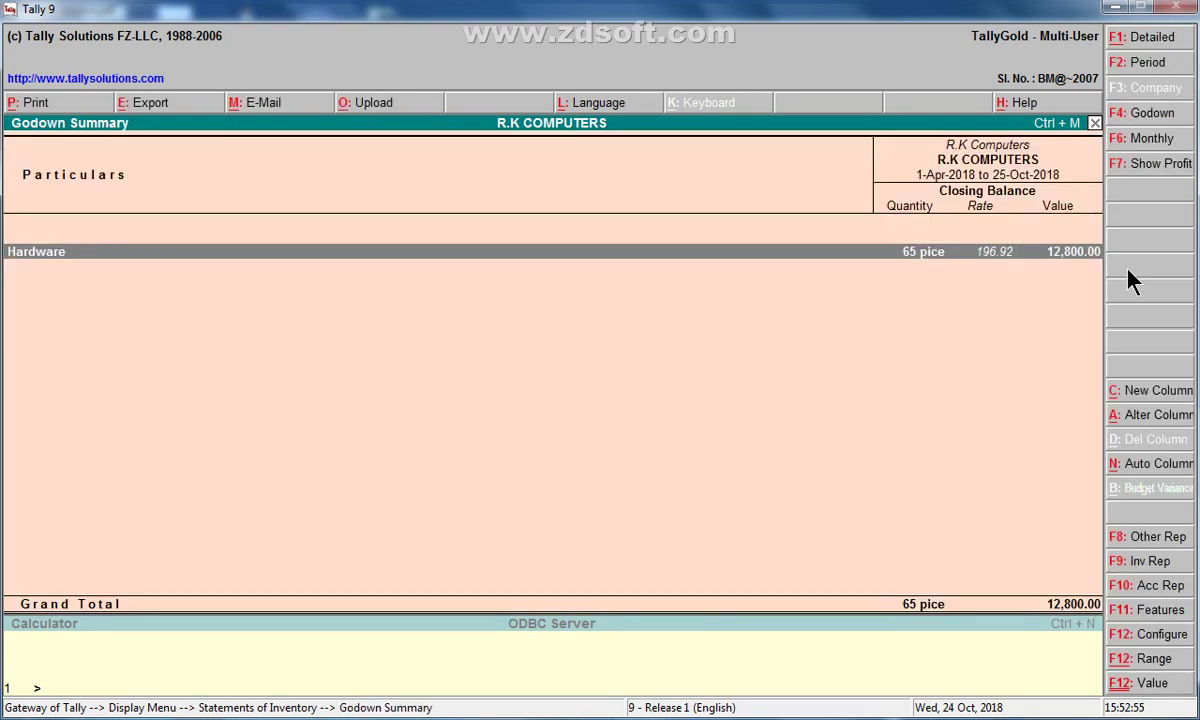
key(Escape)
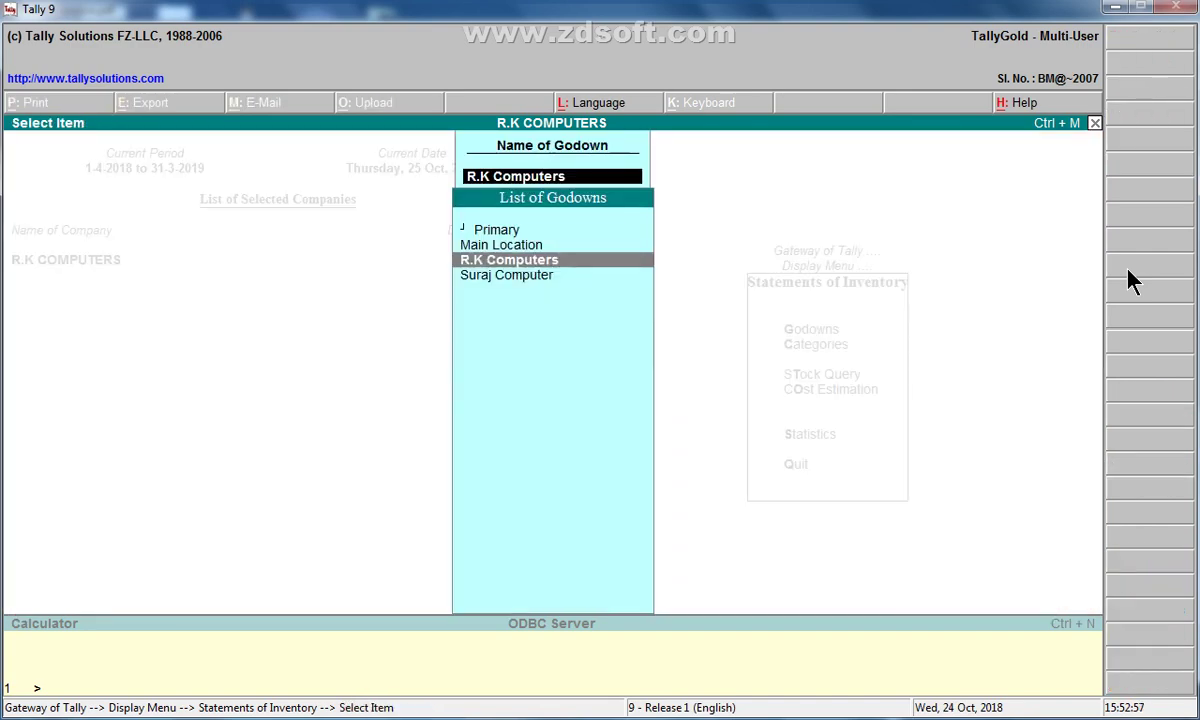
key(Down)
key(Return)
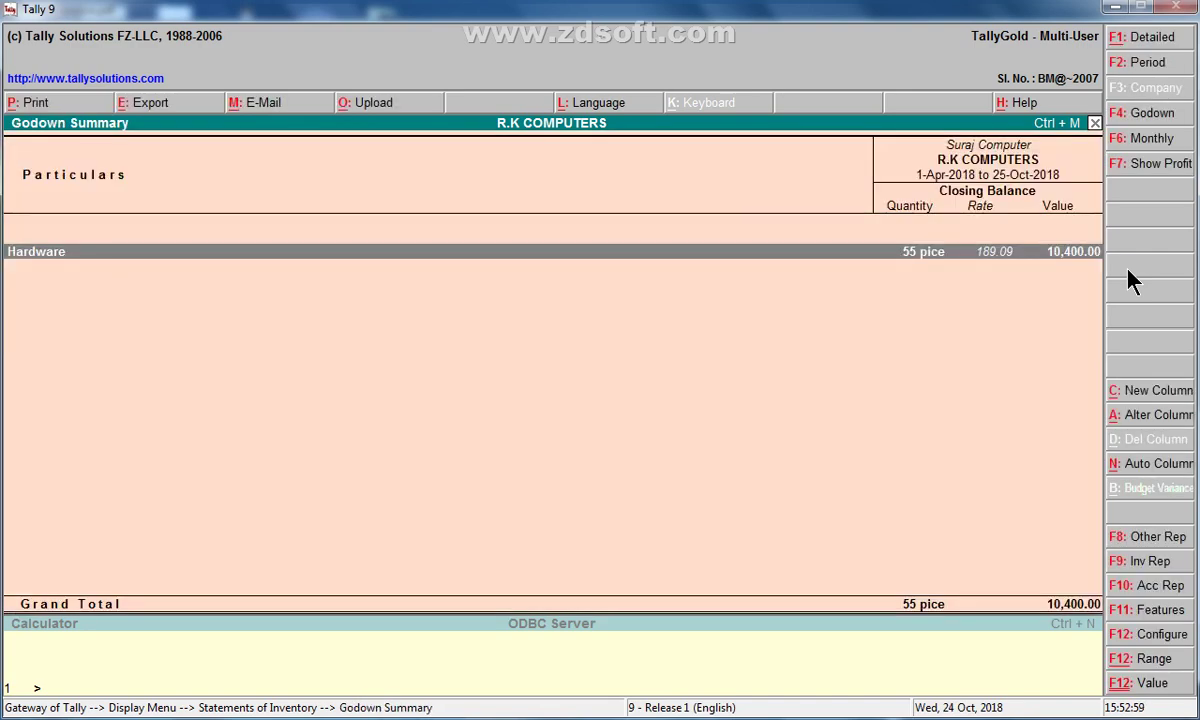
key(Escape)
key(Escape)
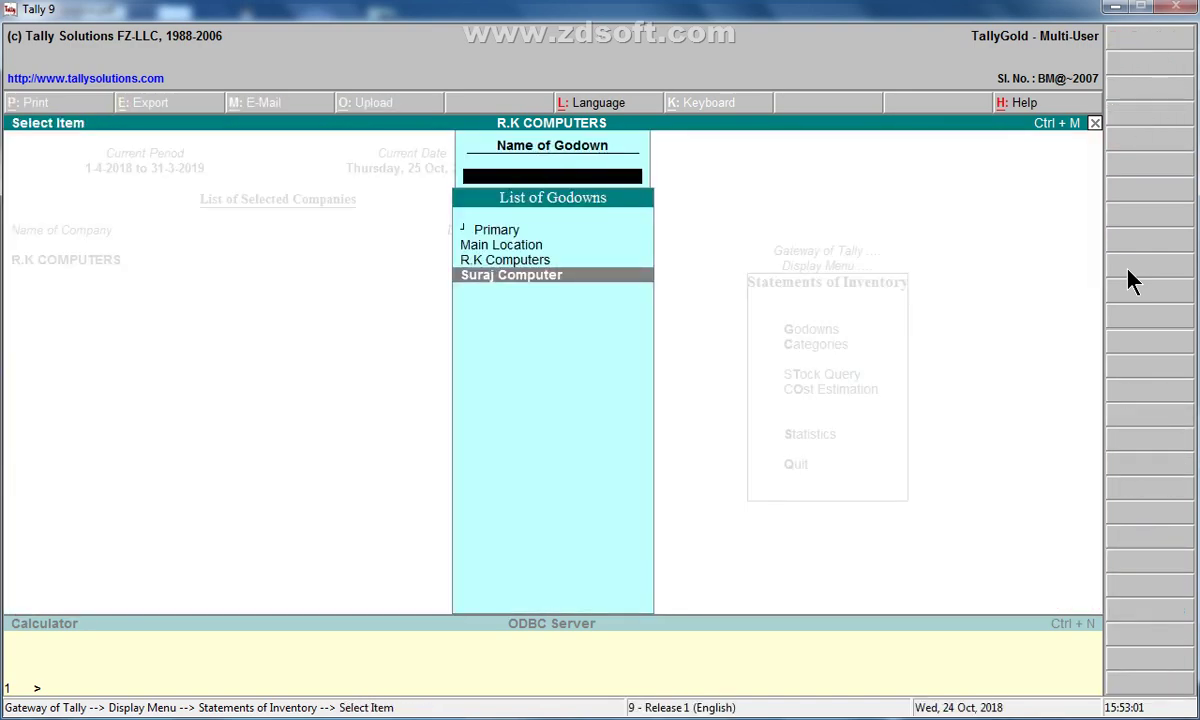
key(Escape)
Look at the stock category list and the Stock Query item list without opening a report
key(c)
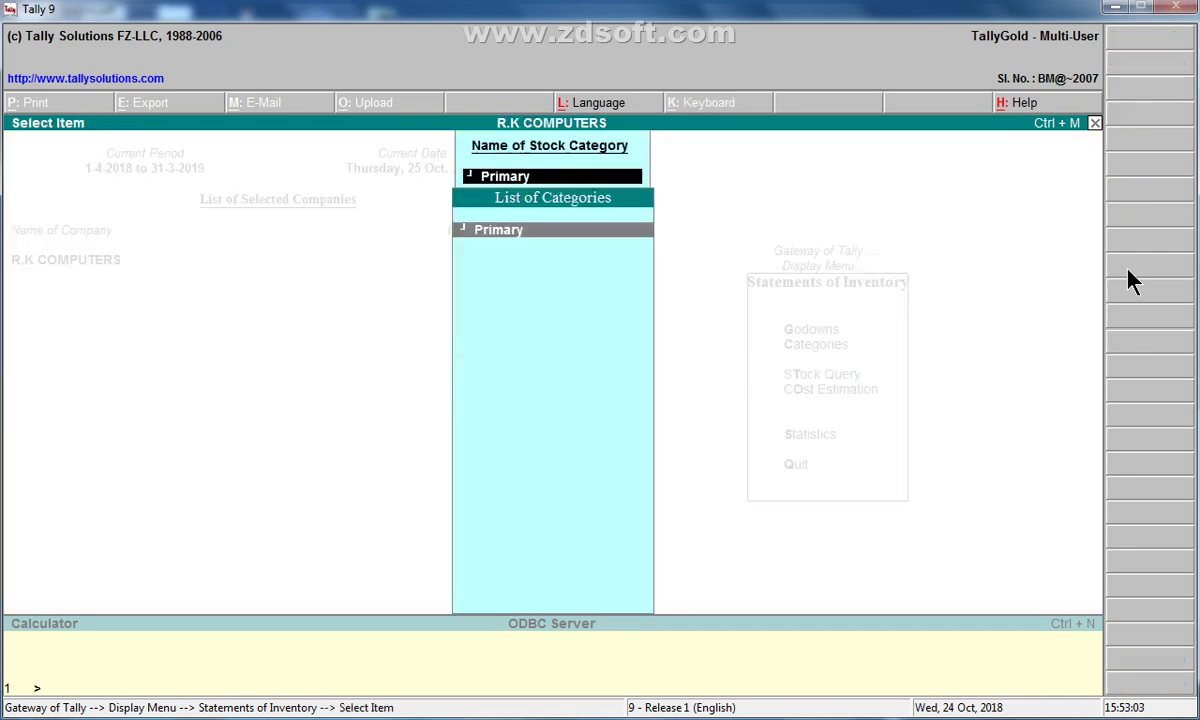
key(Escape)
key(Escape)
key(Down)
key(Return)
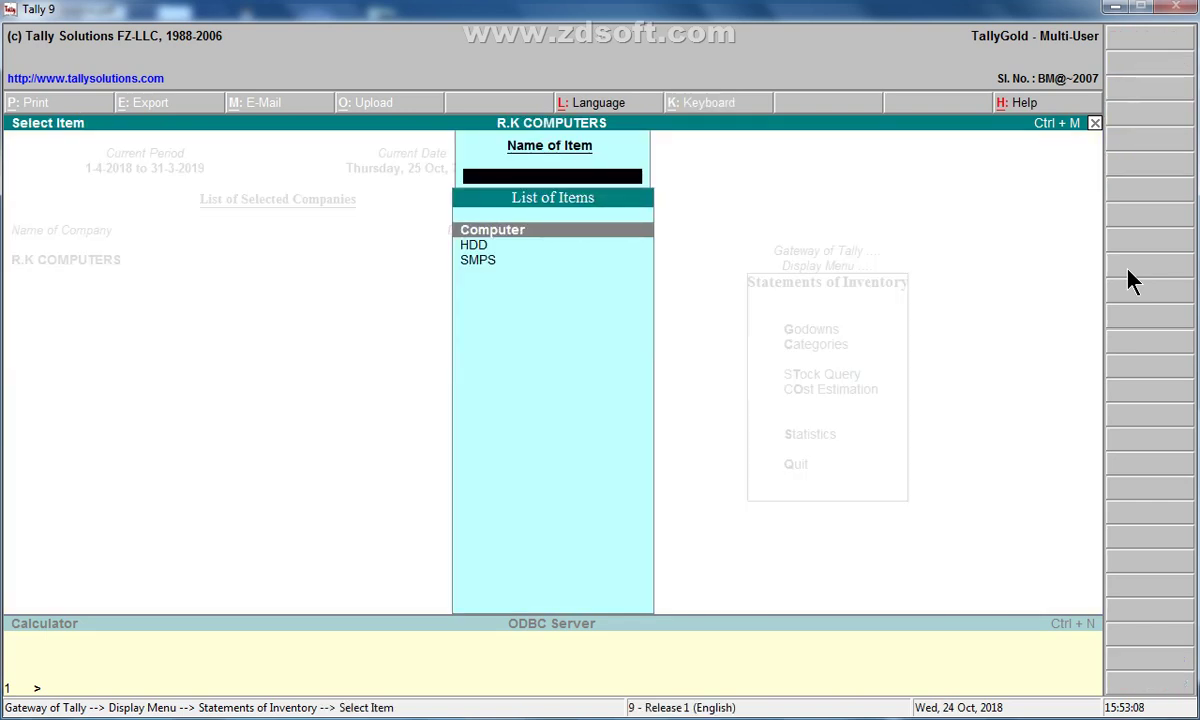
key(Escape)
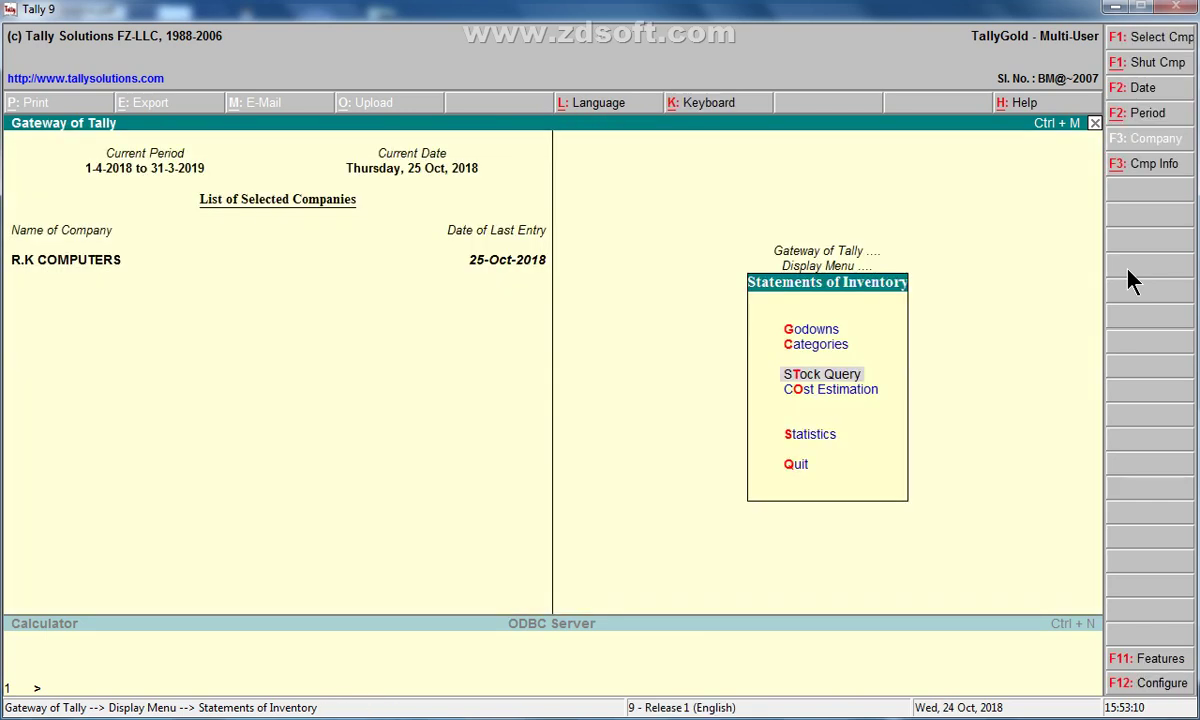
View the cost estimation report for the Hardware group, and return to the Gateway of Tally
key(Up)
key(Return)
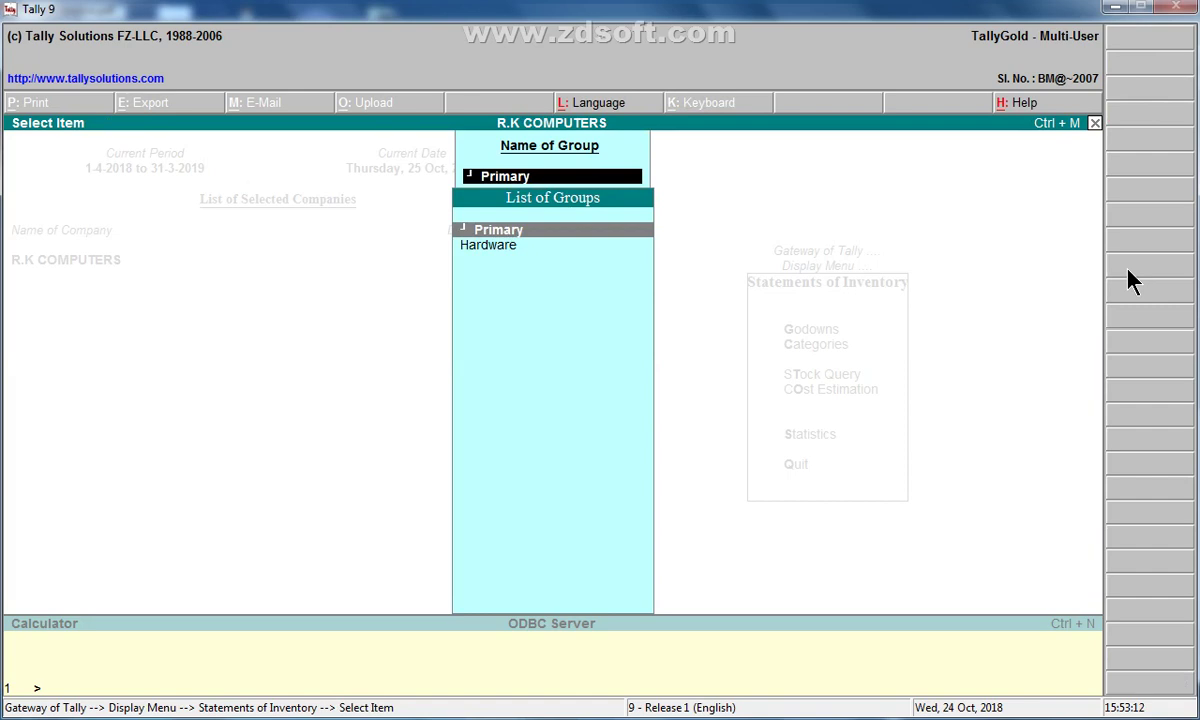
key(Down)
key(Return)
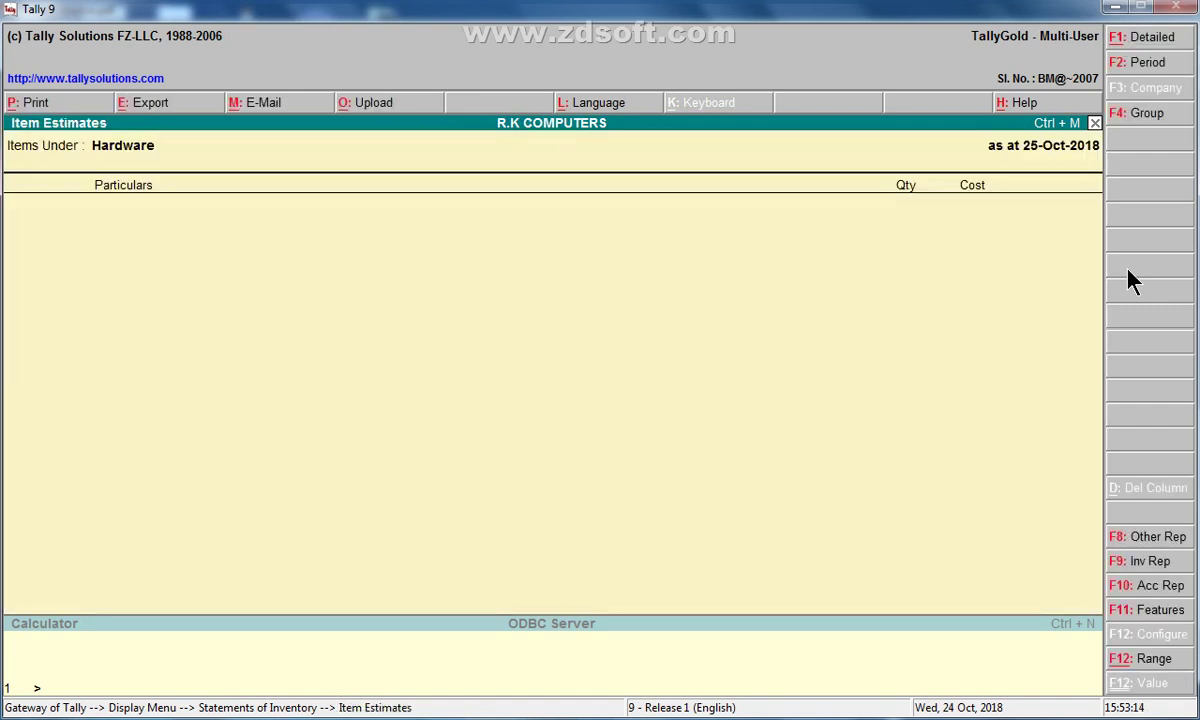
key(Escape)
key(Escape)
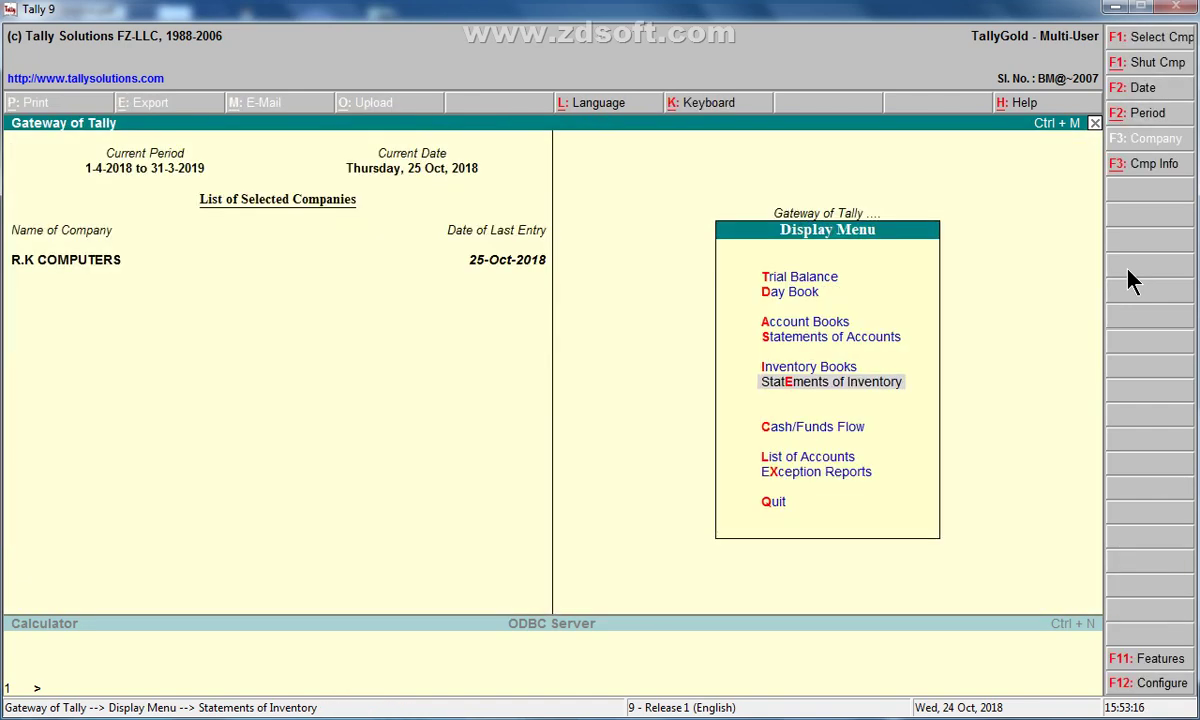
key(Escape)
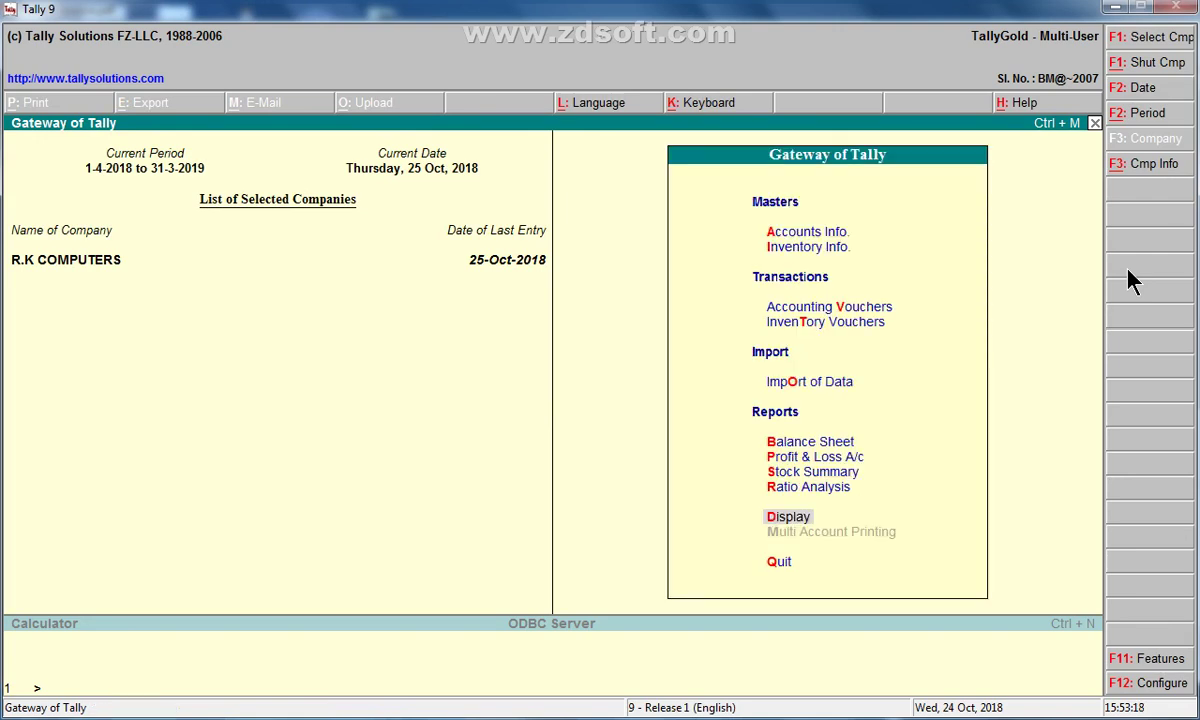
Try to open the Balance Sheet report
key(Up)
key(Up)
key(Up)
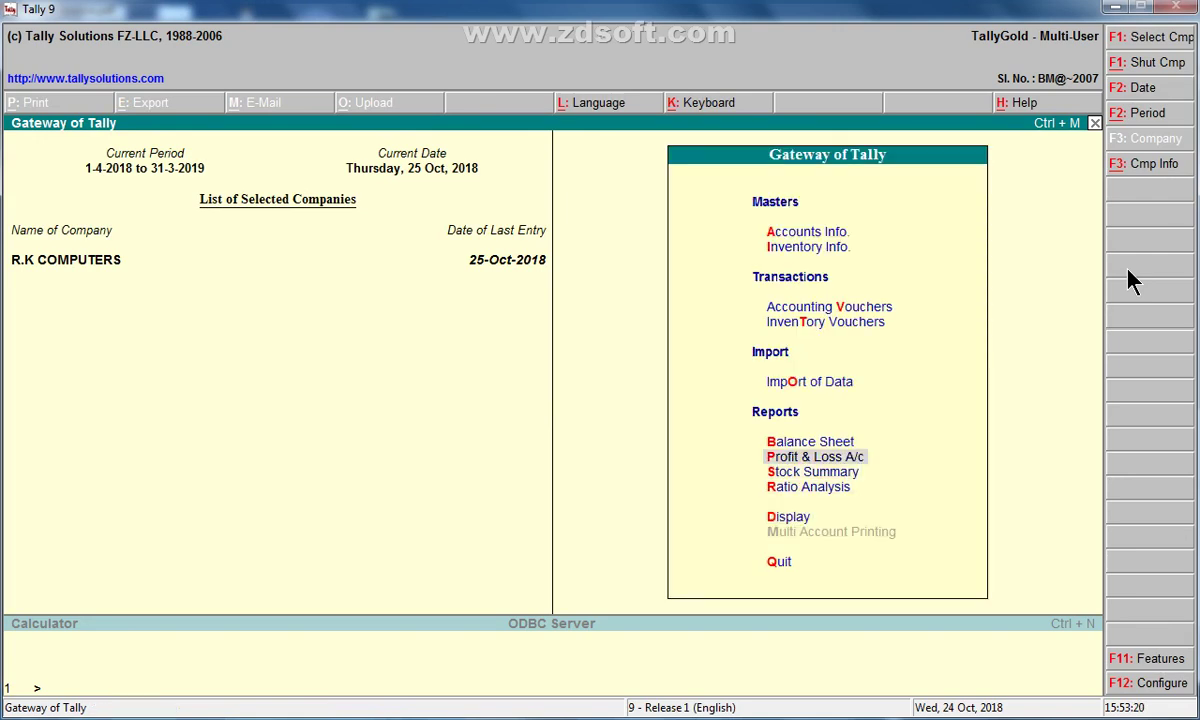
key(Up)
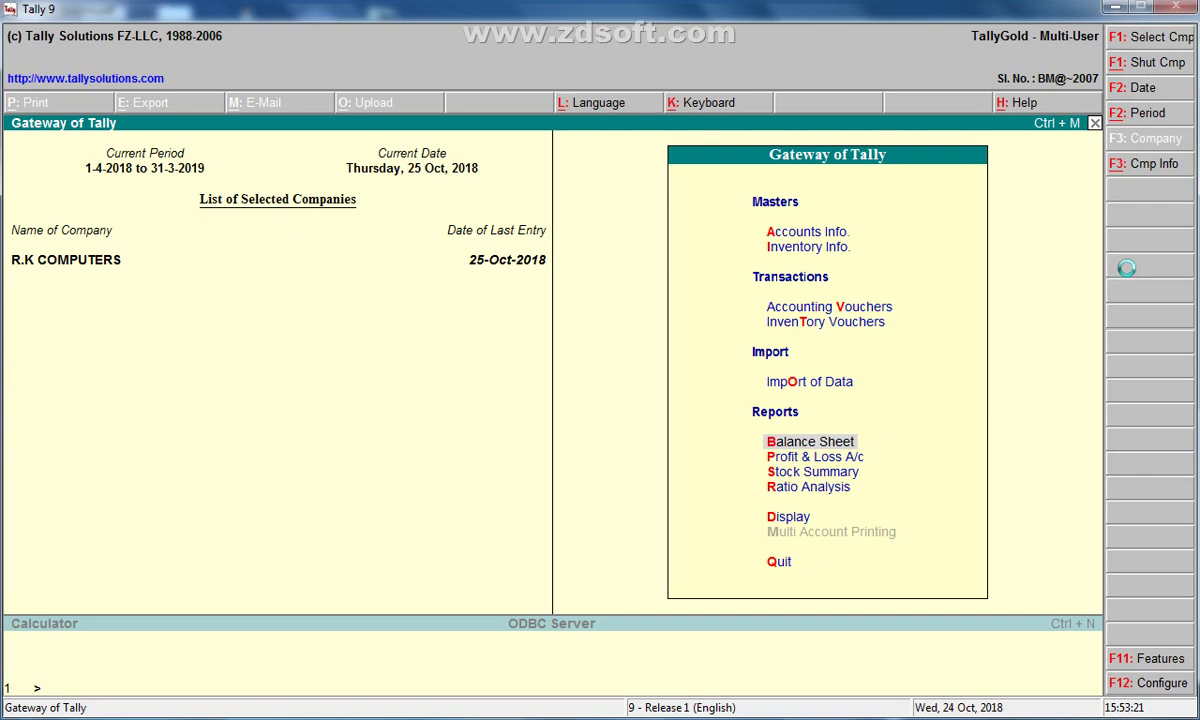
key(super+Tab)
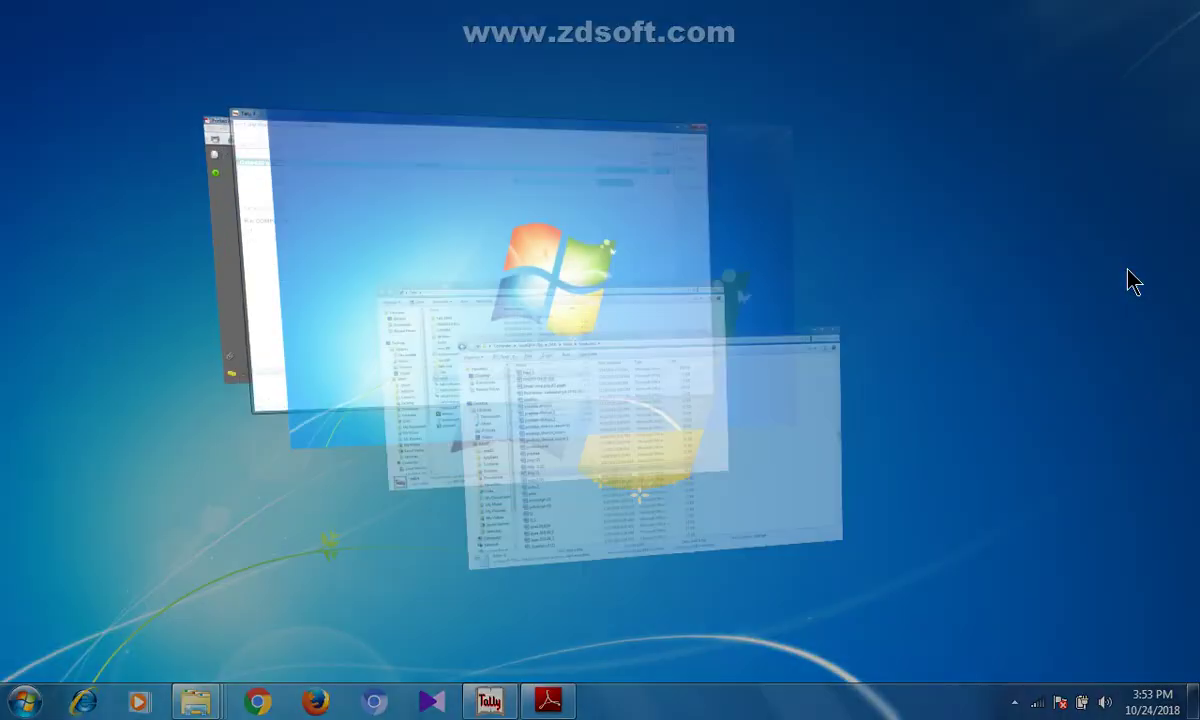
key(super+Tab)
key(super+Tab)
key(super+Tab)
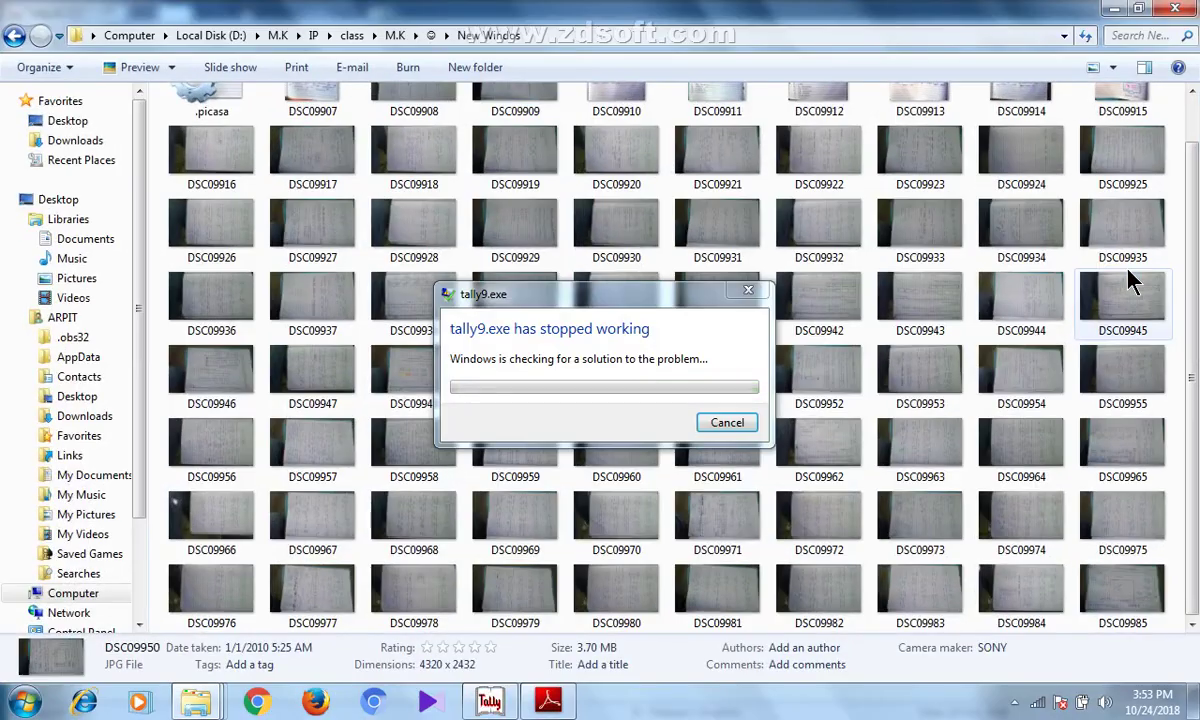
key(super+Tab)
key(super+Tab)
key(super+Tab)
key(super+Tab)
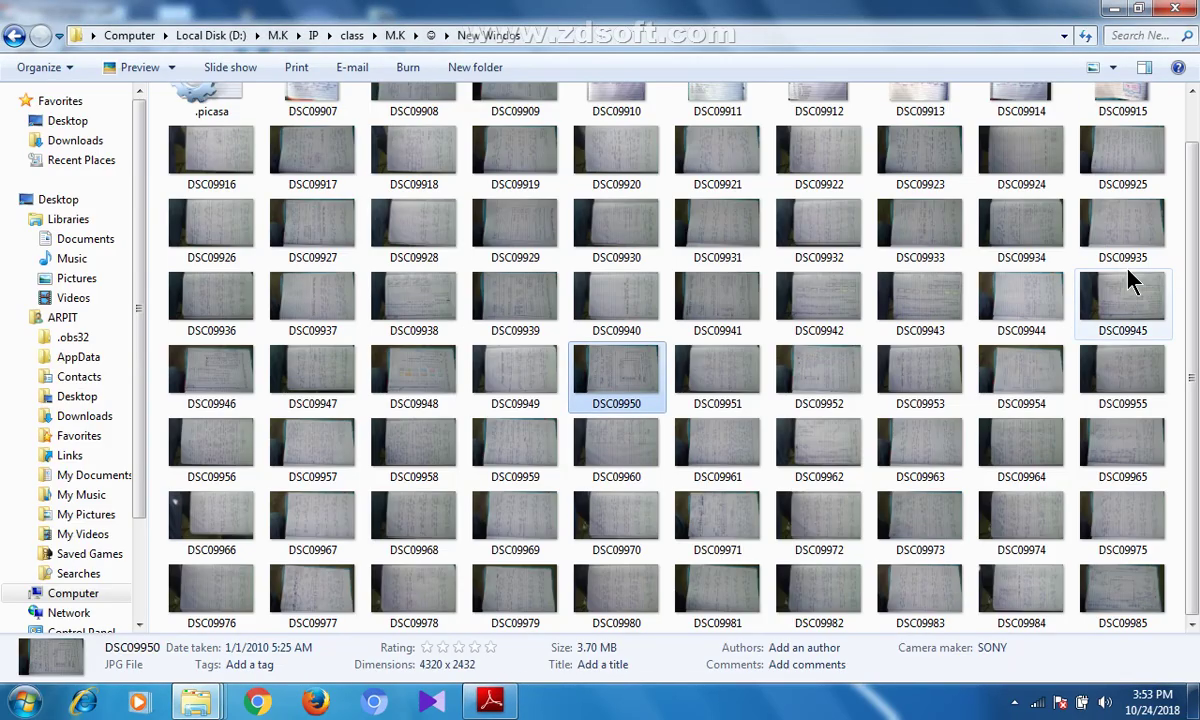
Minimize the picture folder and the printed invoice, and relaunch tally9 from the Tally folder on the desktop
click(1113, 9)
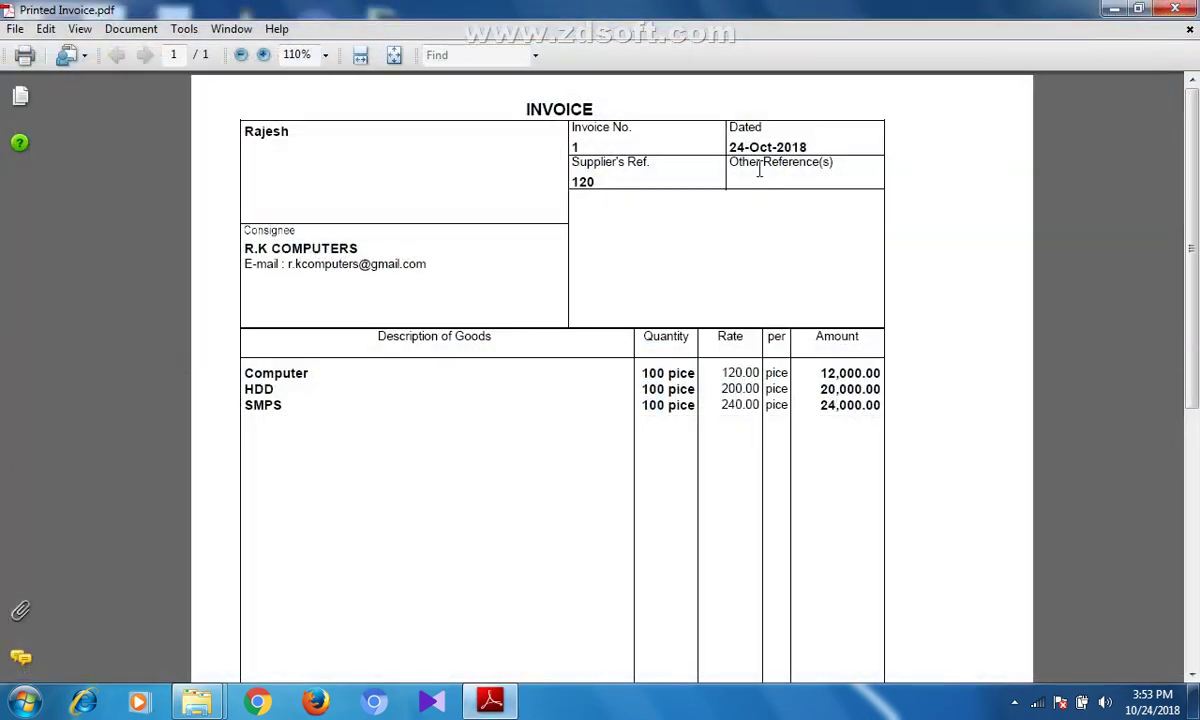
click(1113, 9)
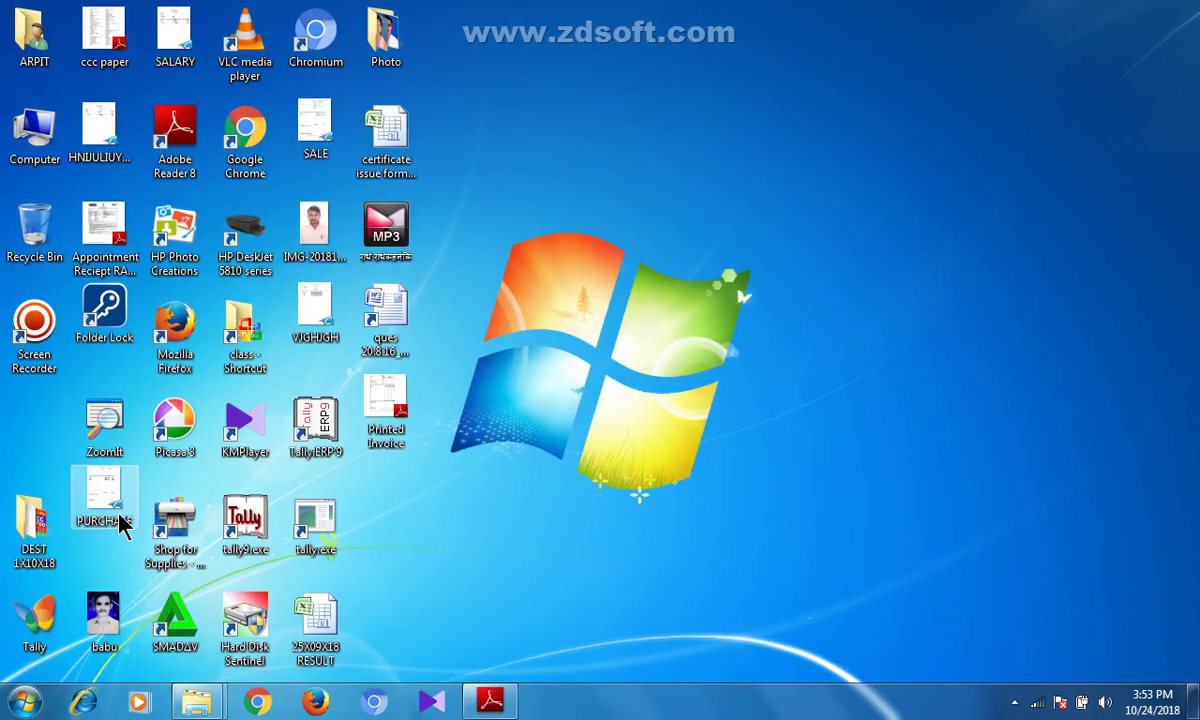
double_click(48, 615)
click(445, 333)
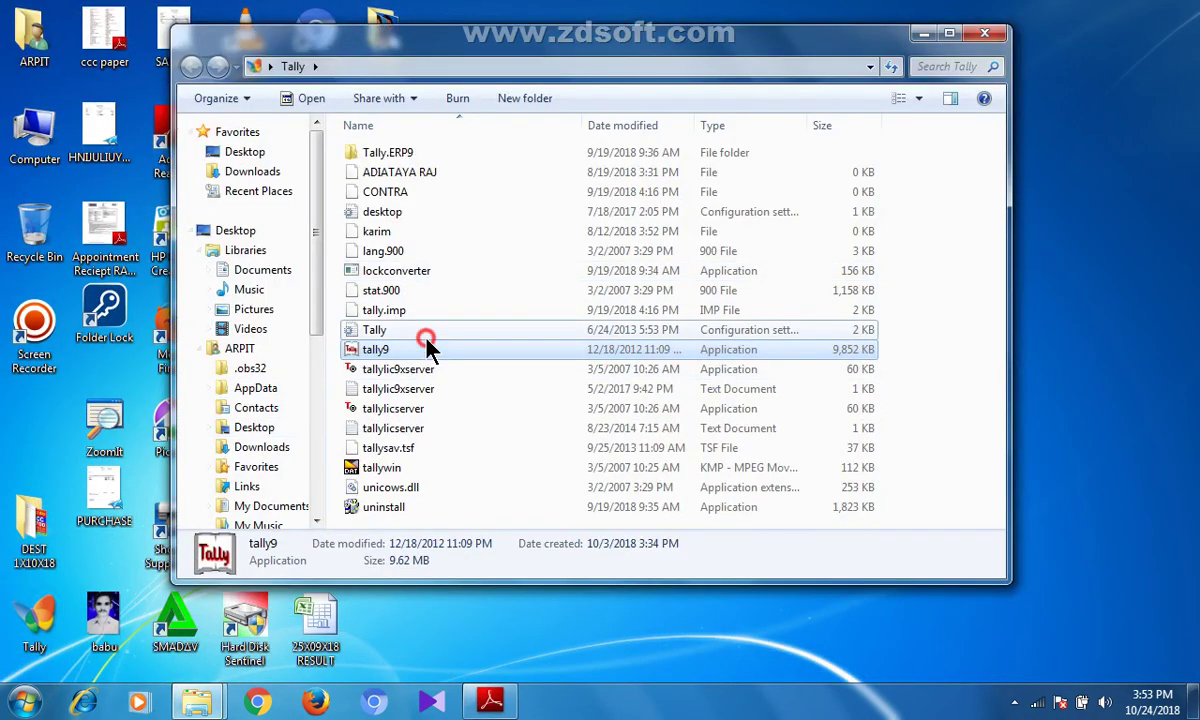
double_click(428, 350)
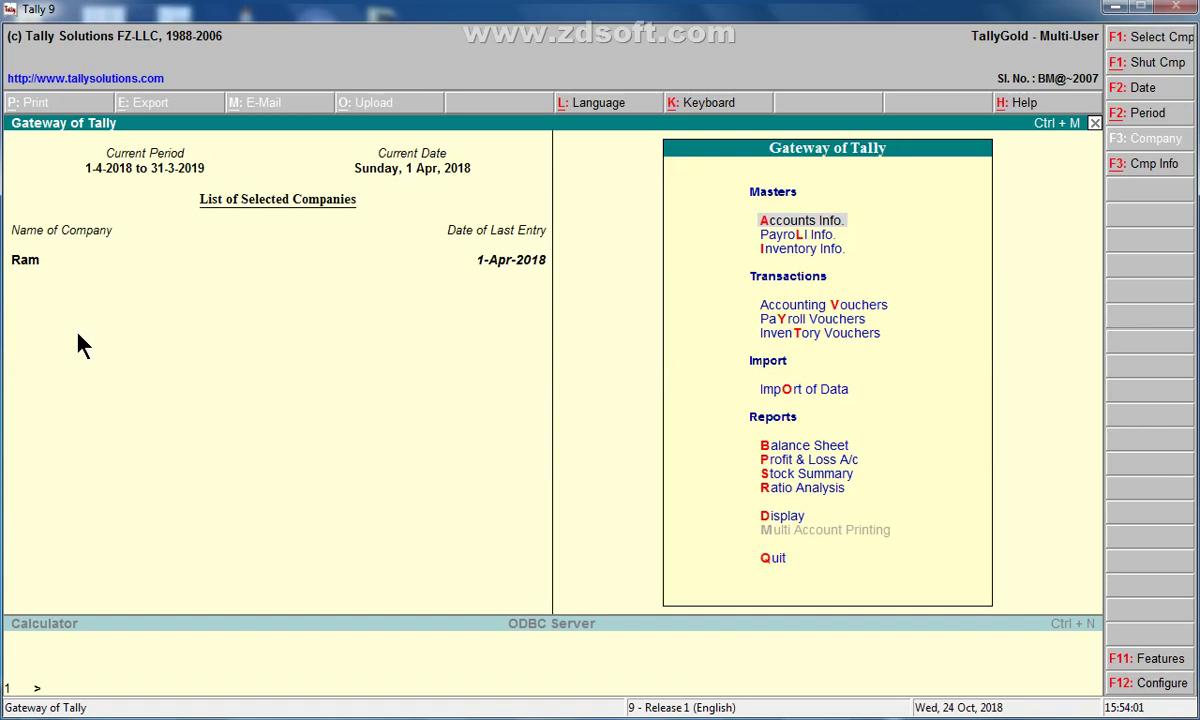
Shut the Ram company and load the R.K COMPUTERS company from the company list
key(alt+F1)
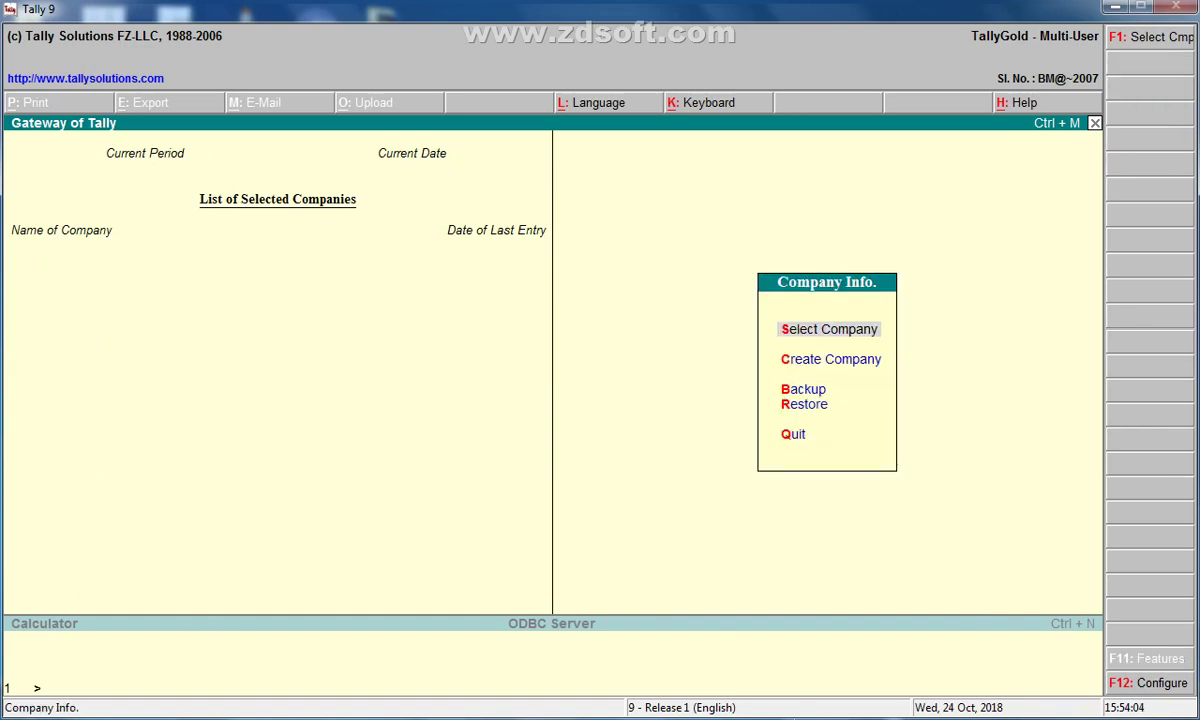
key(Return)
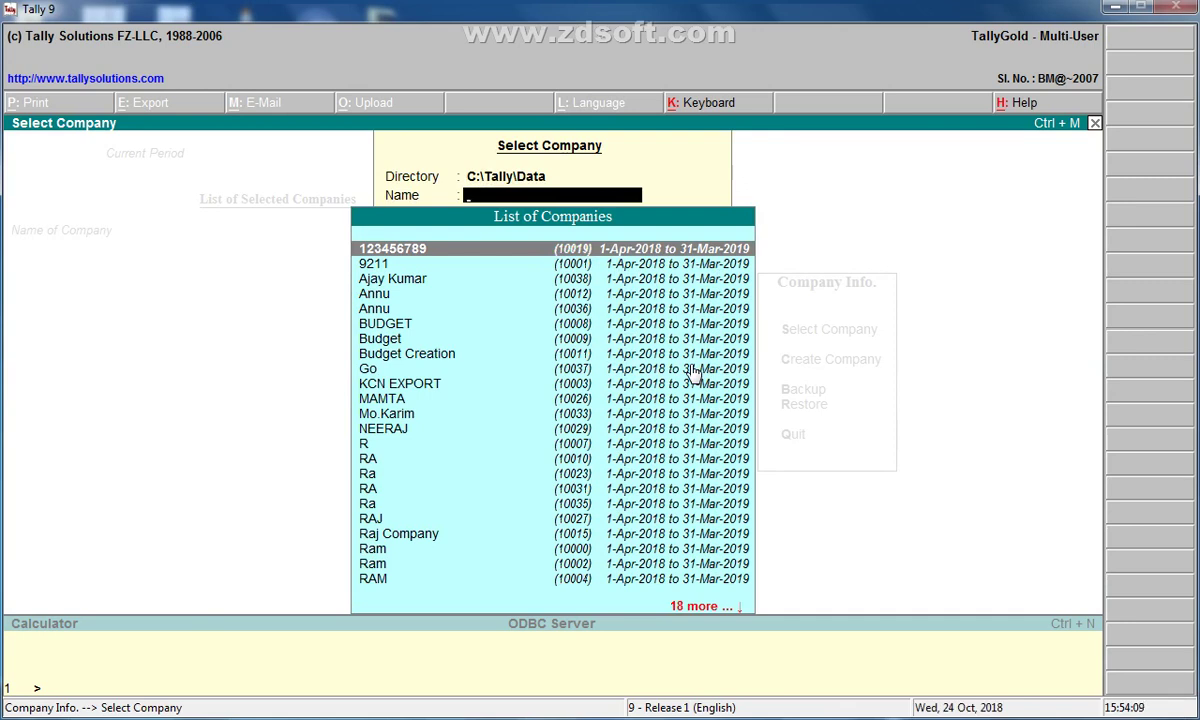
text(R)
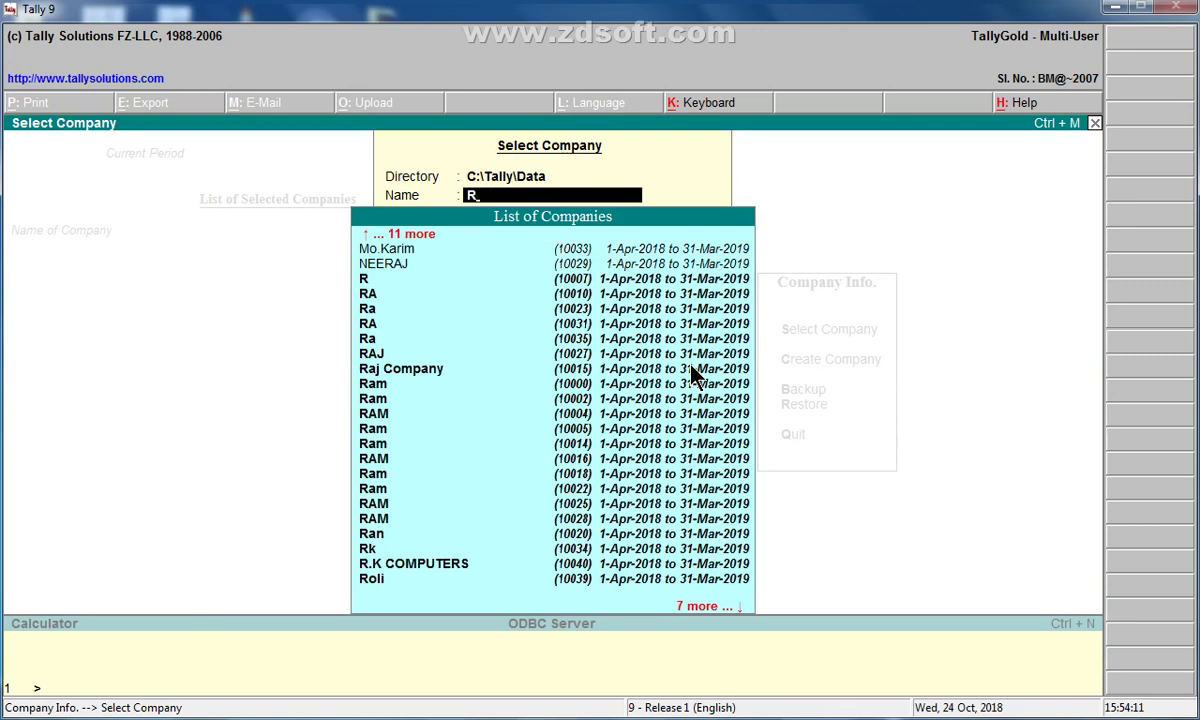
click(373, 566)
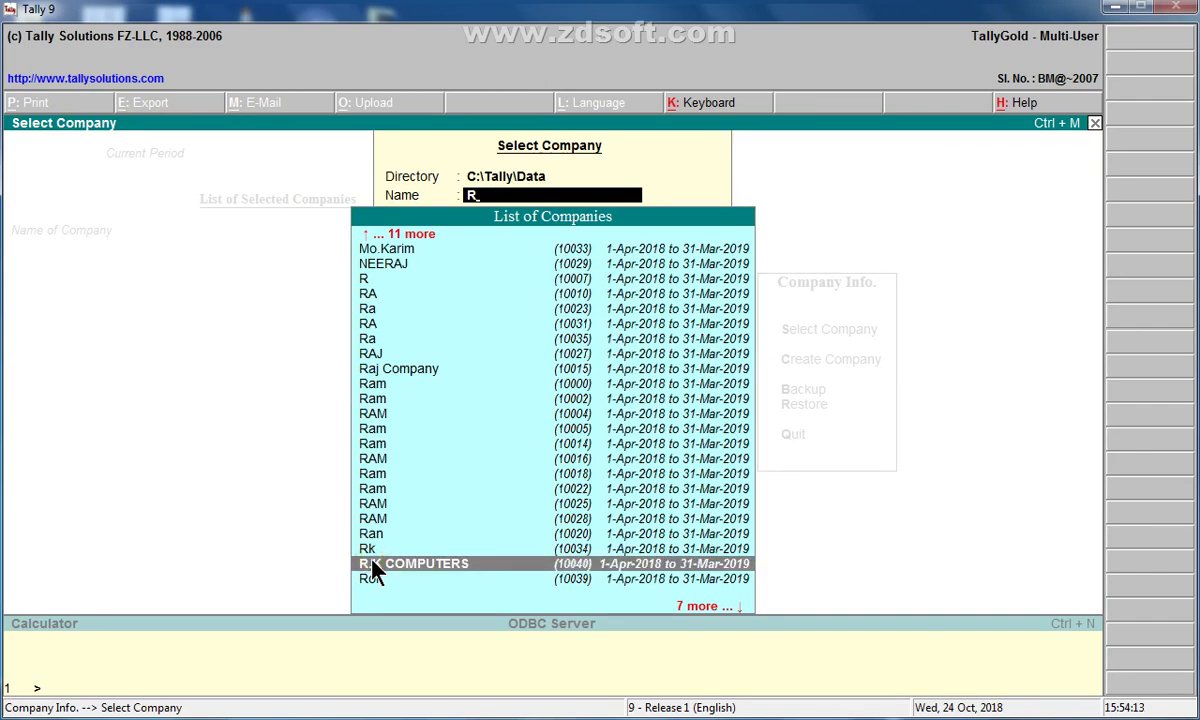
key(Return)
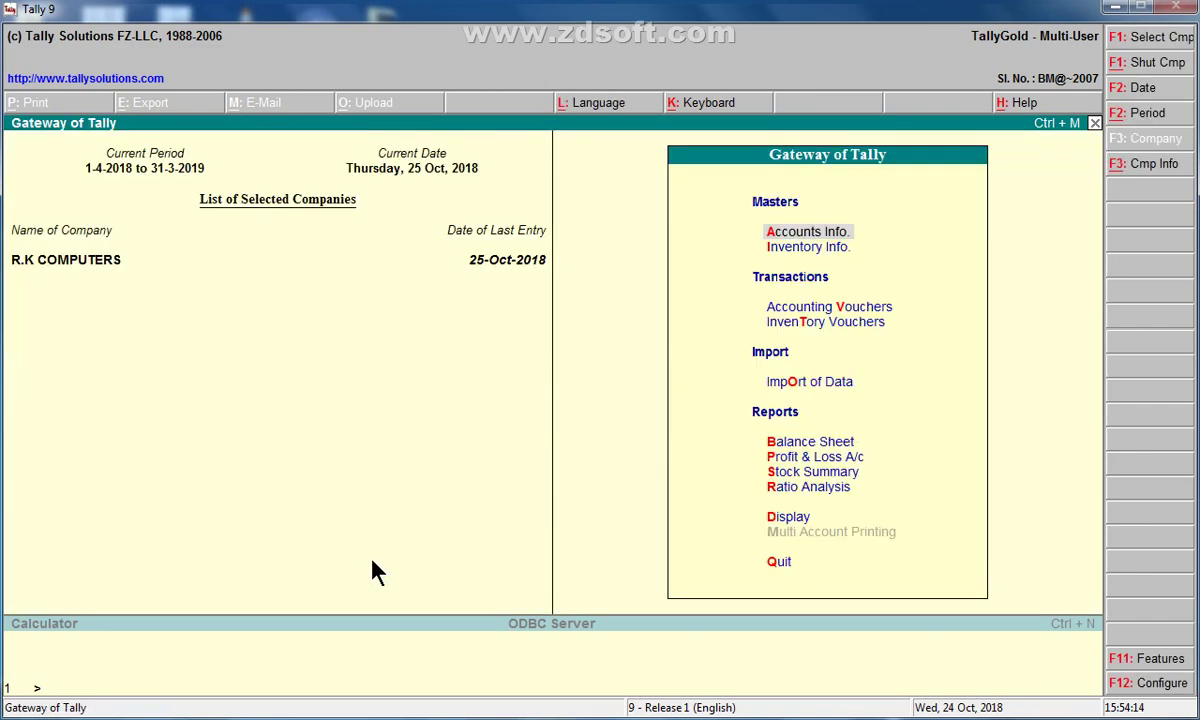
Open the Balance Sheet report and show it in detailed form
key(Down)
key(Down)
key(Down)
key(Down)
key(Down)
key(Down)
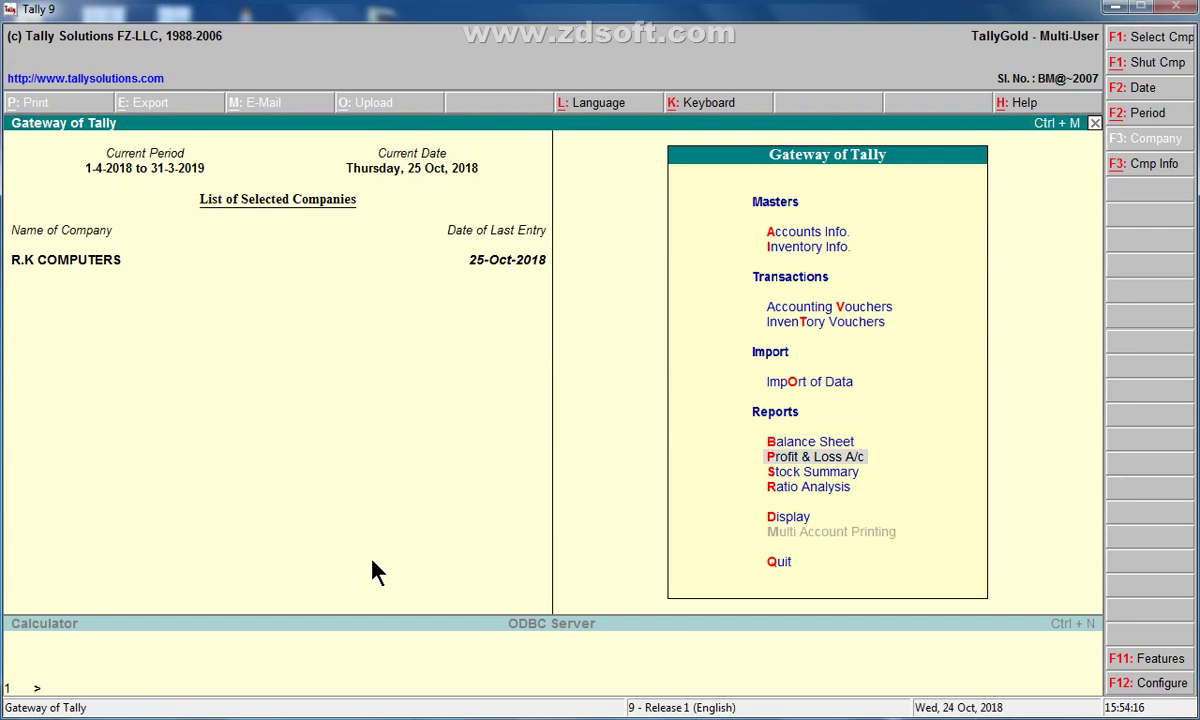
key(b)
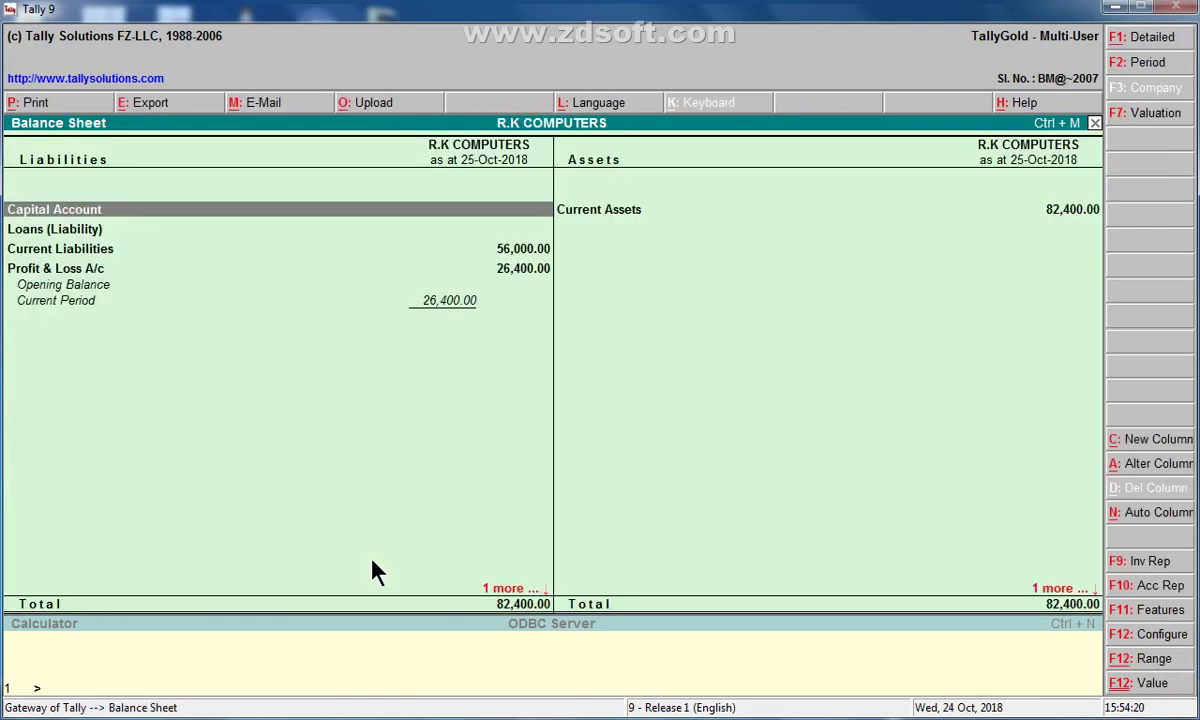
key(alt+F1)
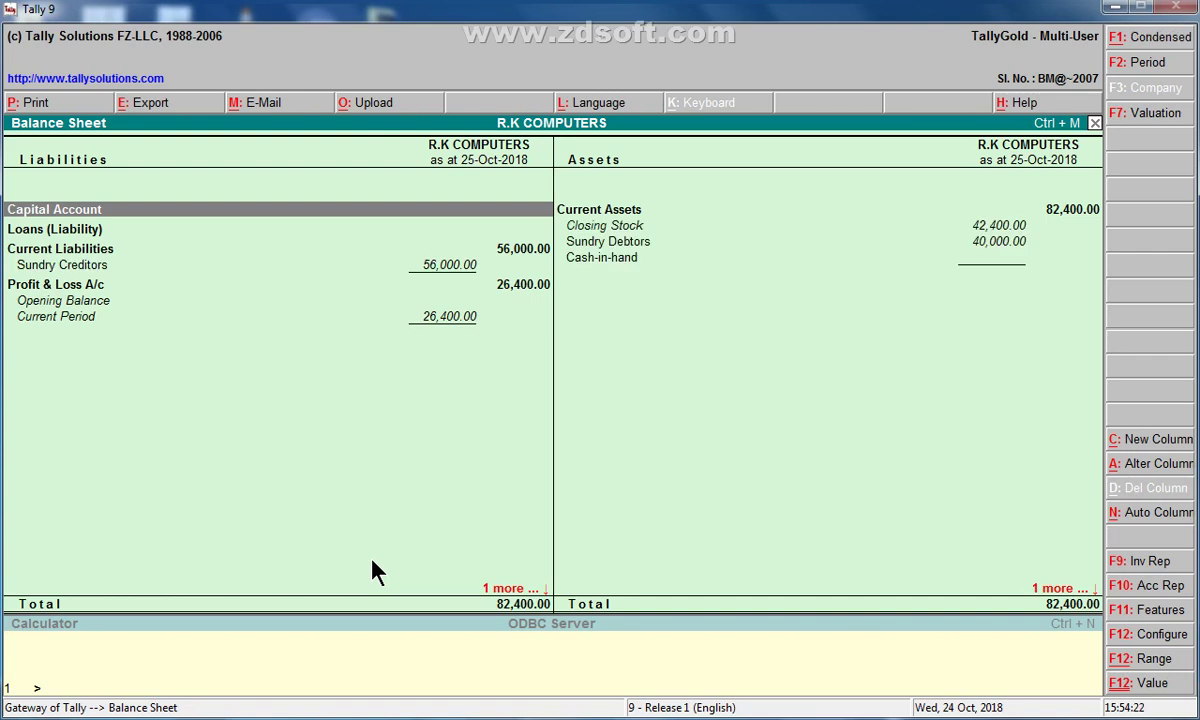
key(alt+F1)
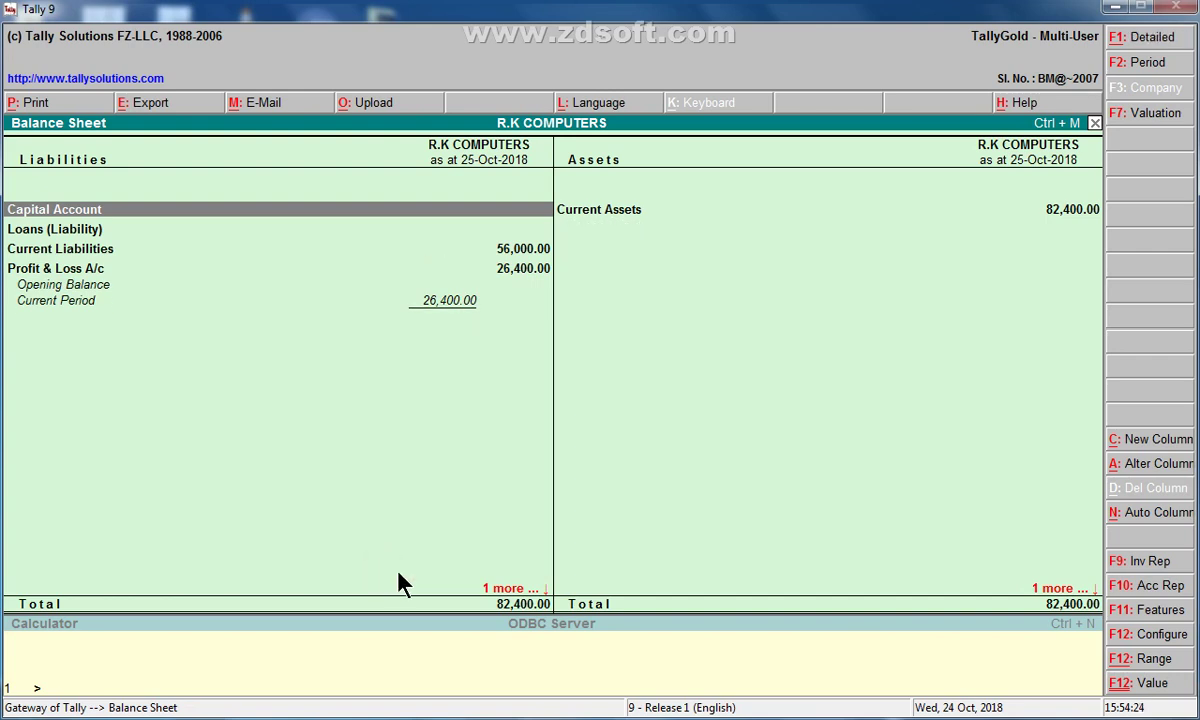
key(alt+F1)
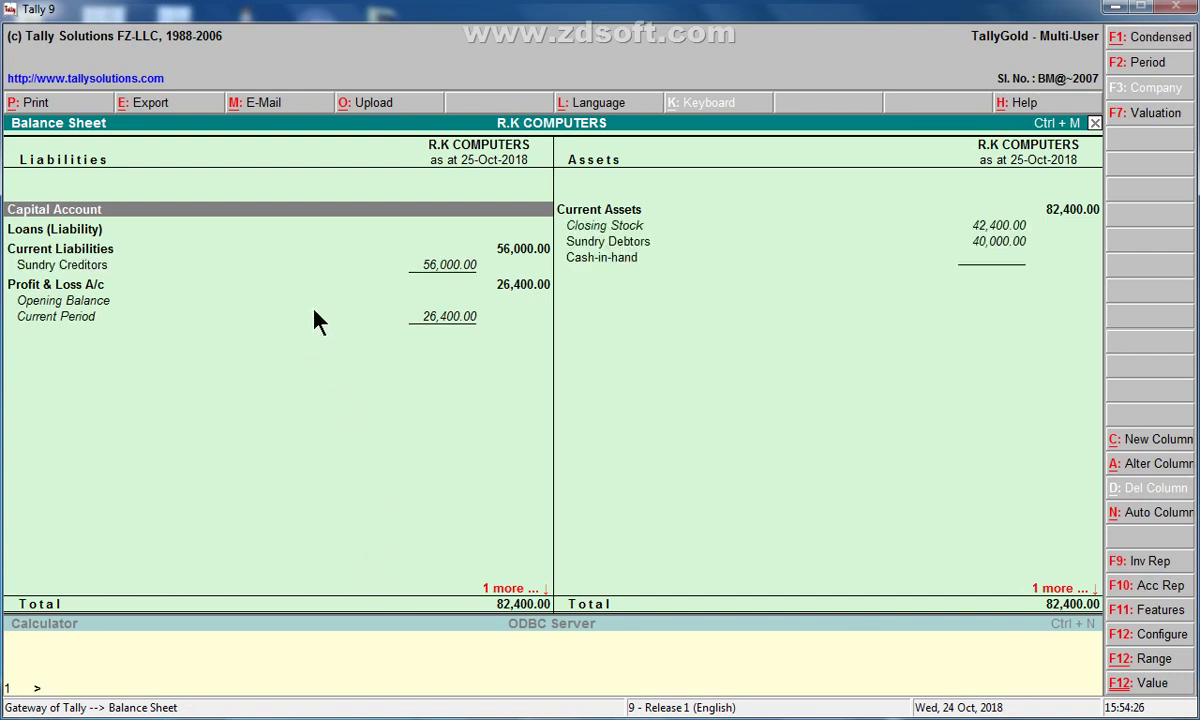
Examine the closing stock, current liabilities, sundry creditors and profit lines of the Balance Sheet, and return to the Gateway of Tally
key(Right)
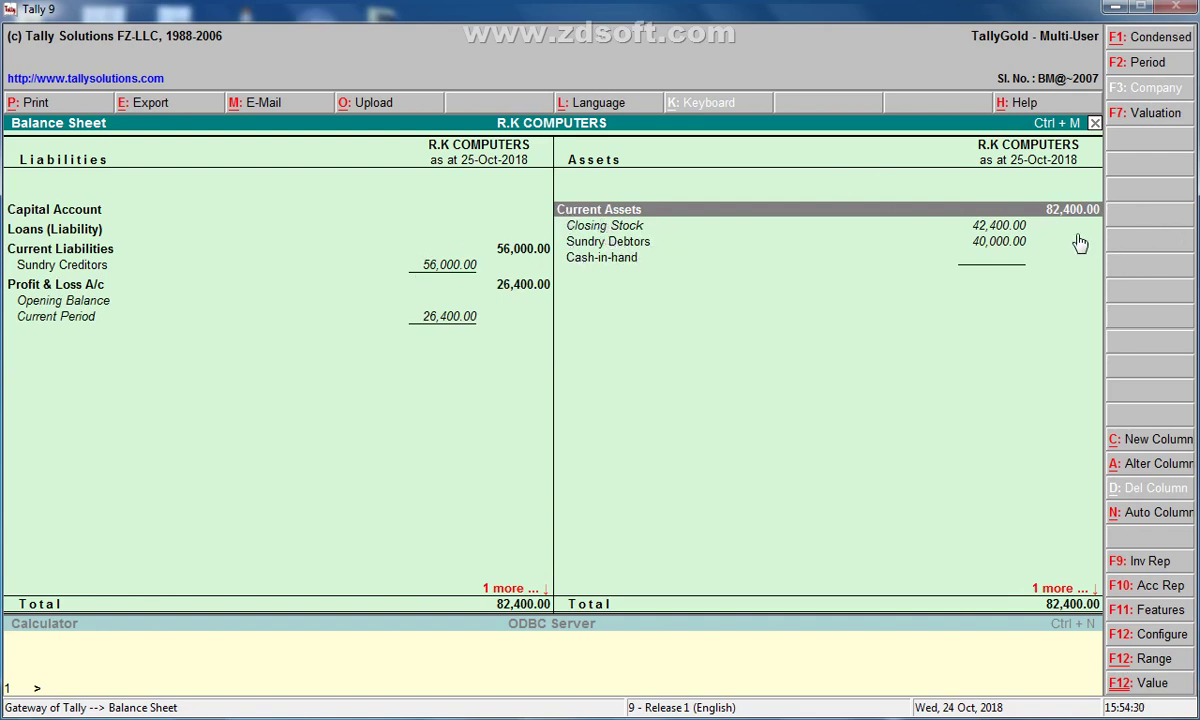
key(Down)
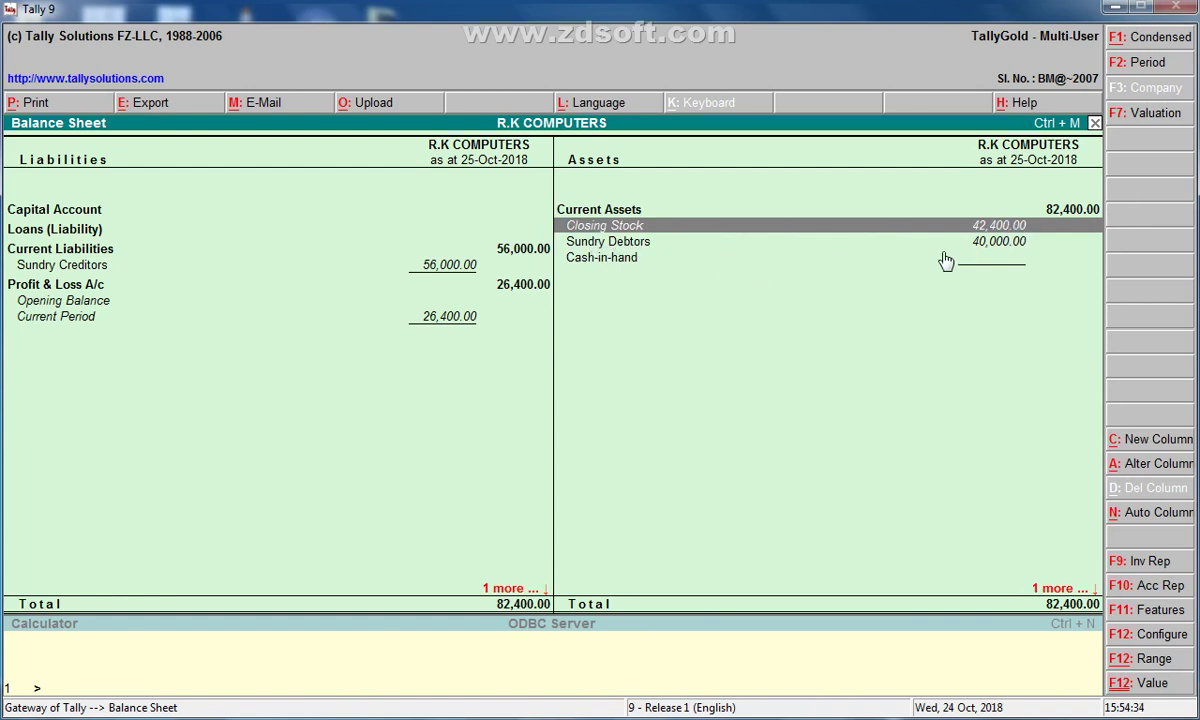
key(Left)
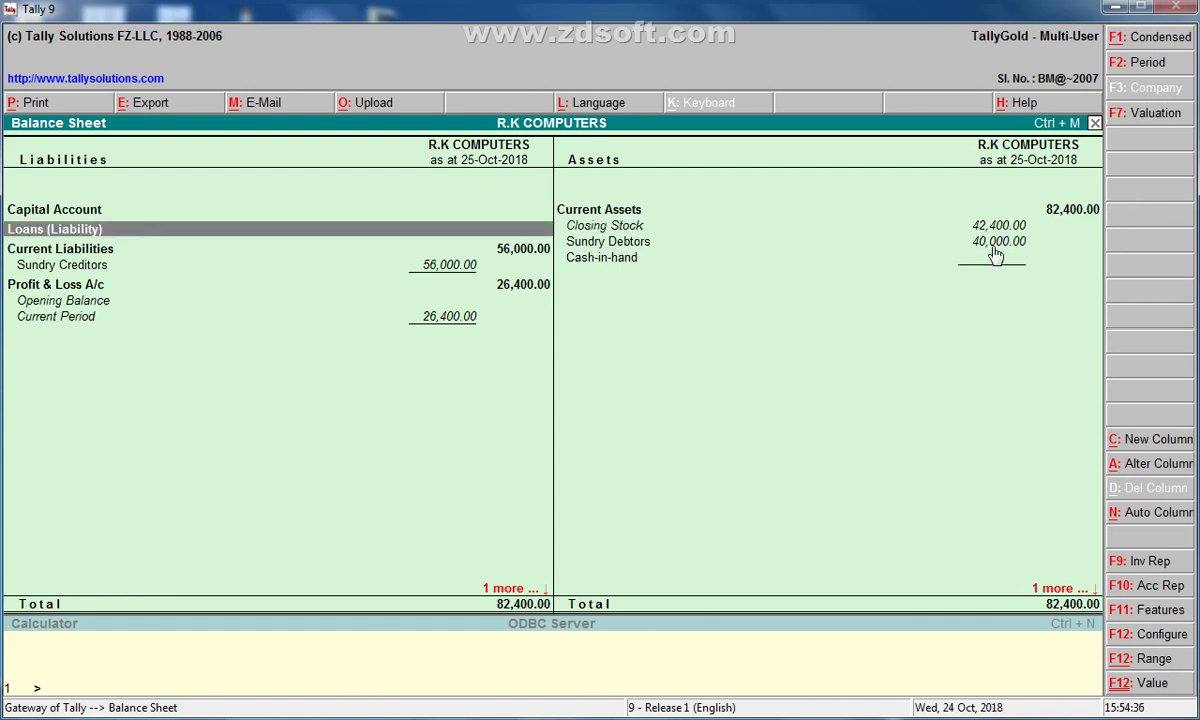
key(Down)
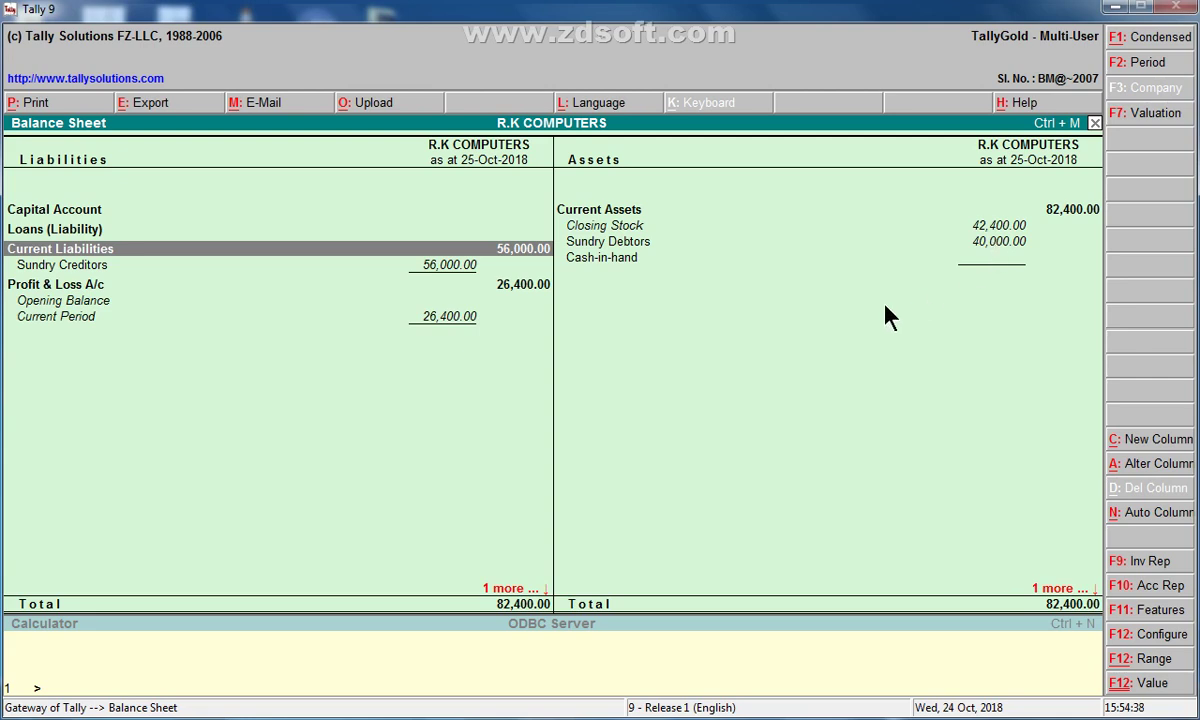
click(515, 262)
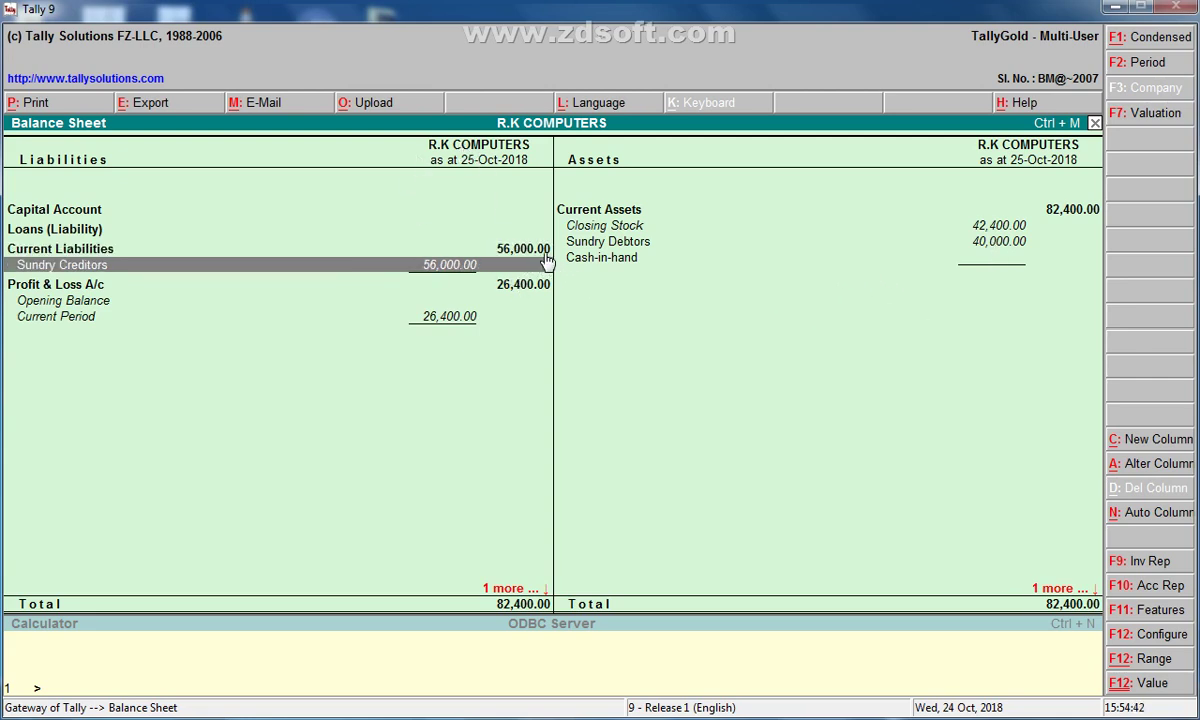
click(505, 246)
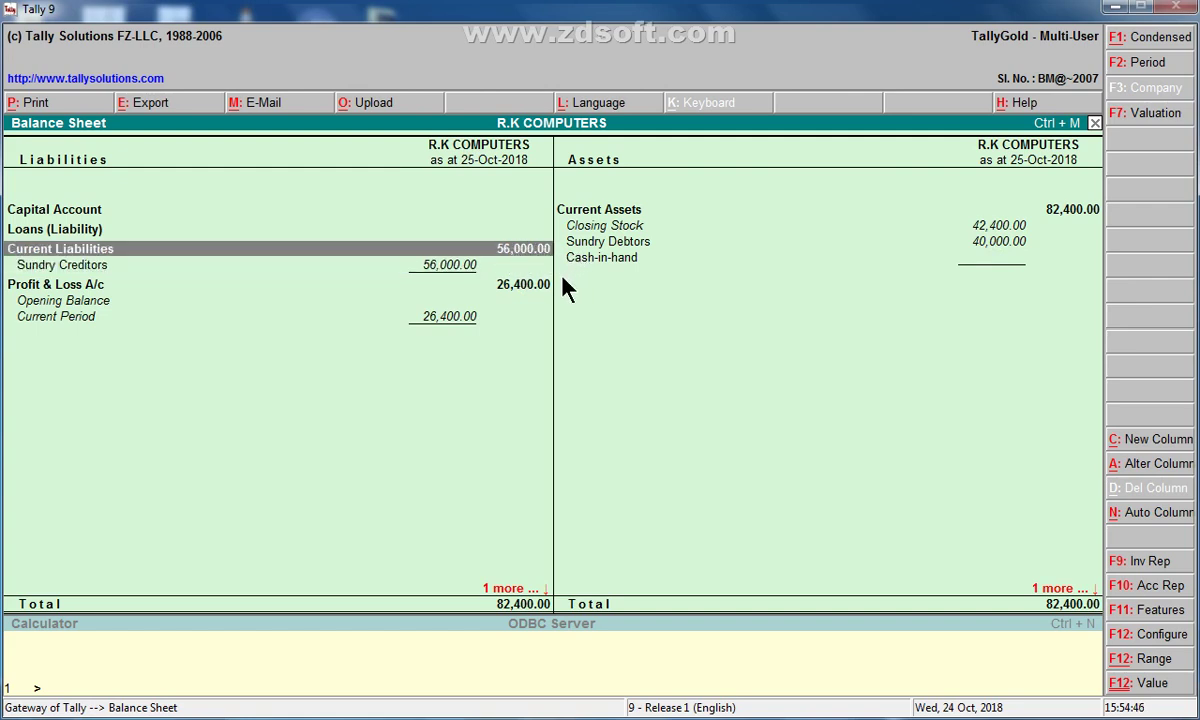
click(550, 286)
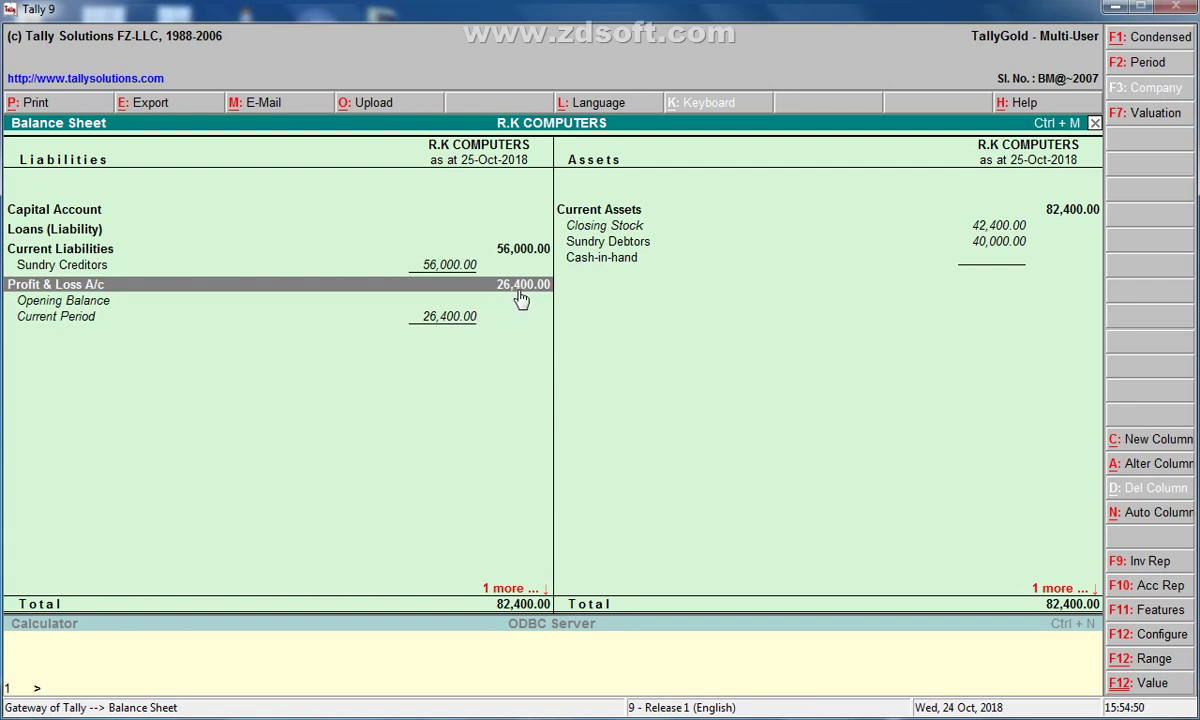
key(Escape)
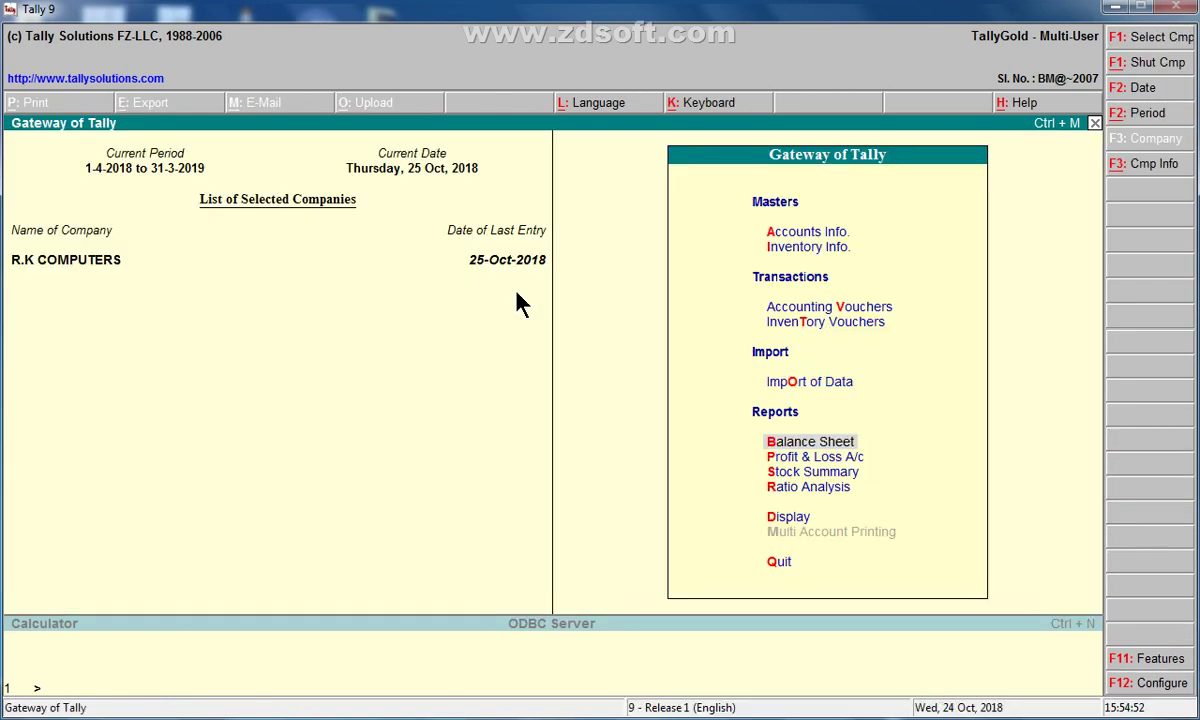
Review the purchase, sales, closing stock and profit lines in the Profit & Loss A/c, and return to the Gateway of Tally
key(Down)
key(Return)
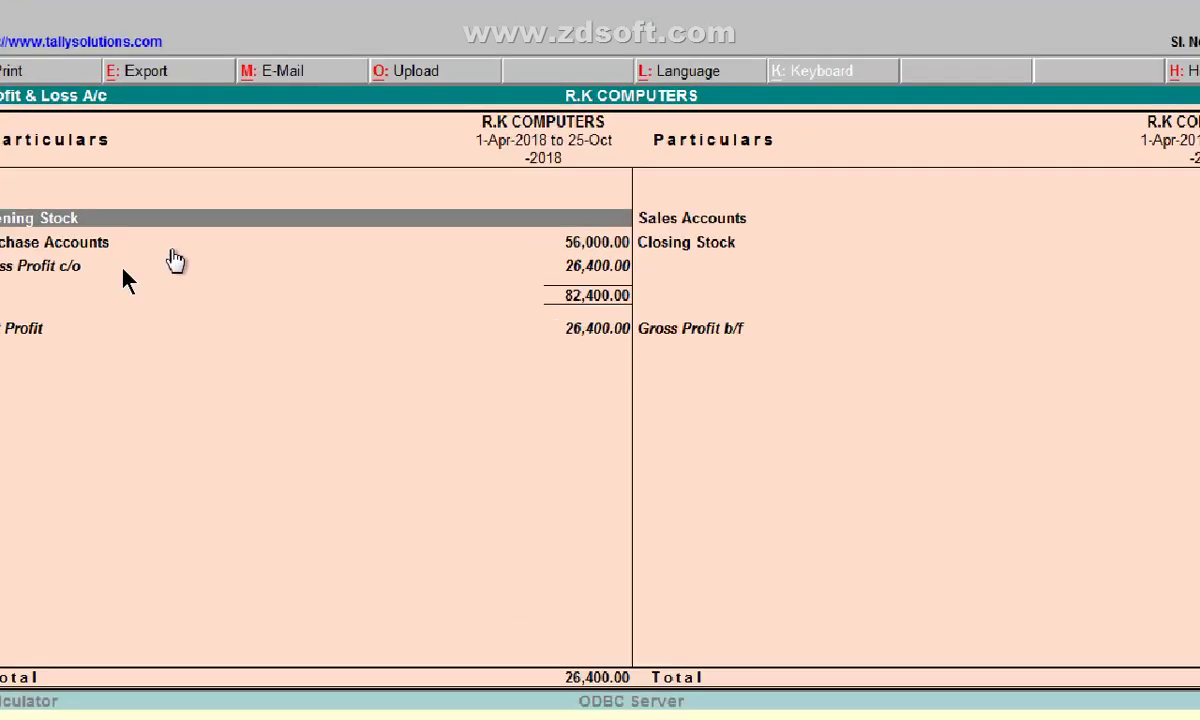
click(30, 243)
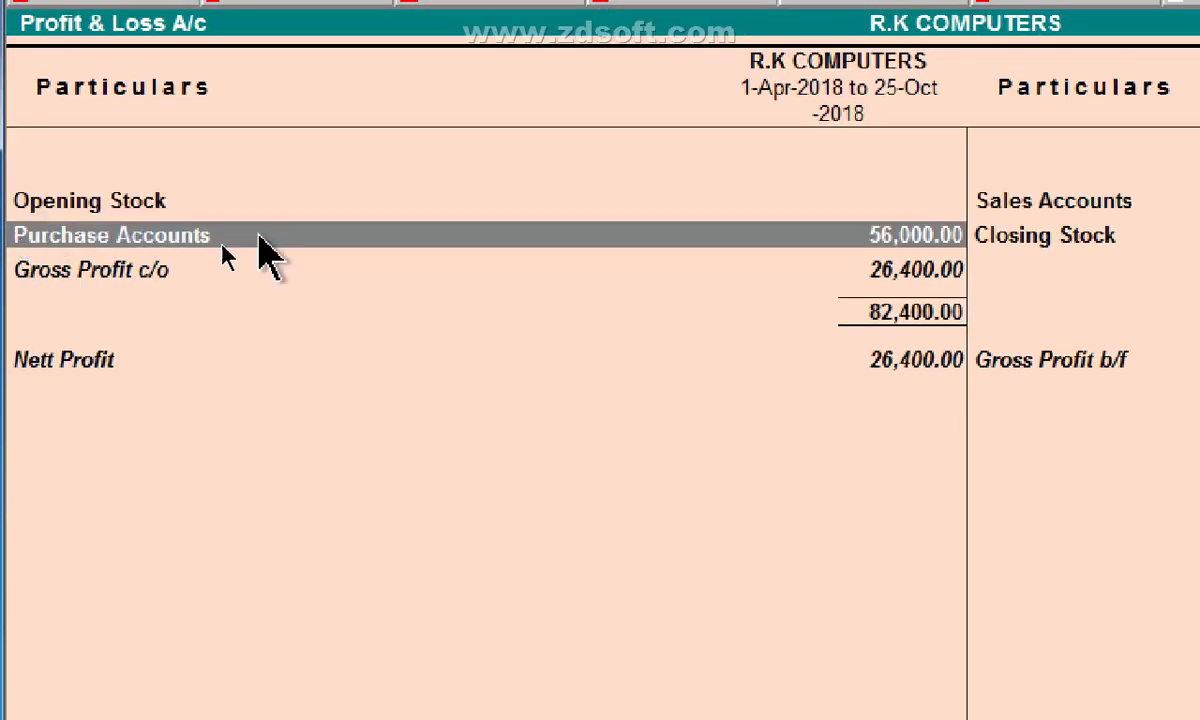
key(Right)
key(Up)
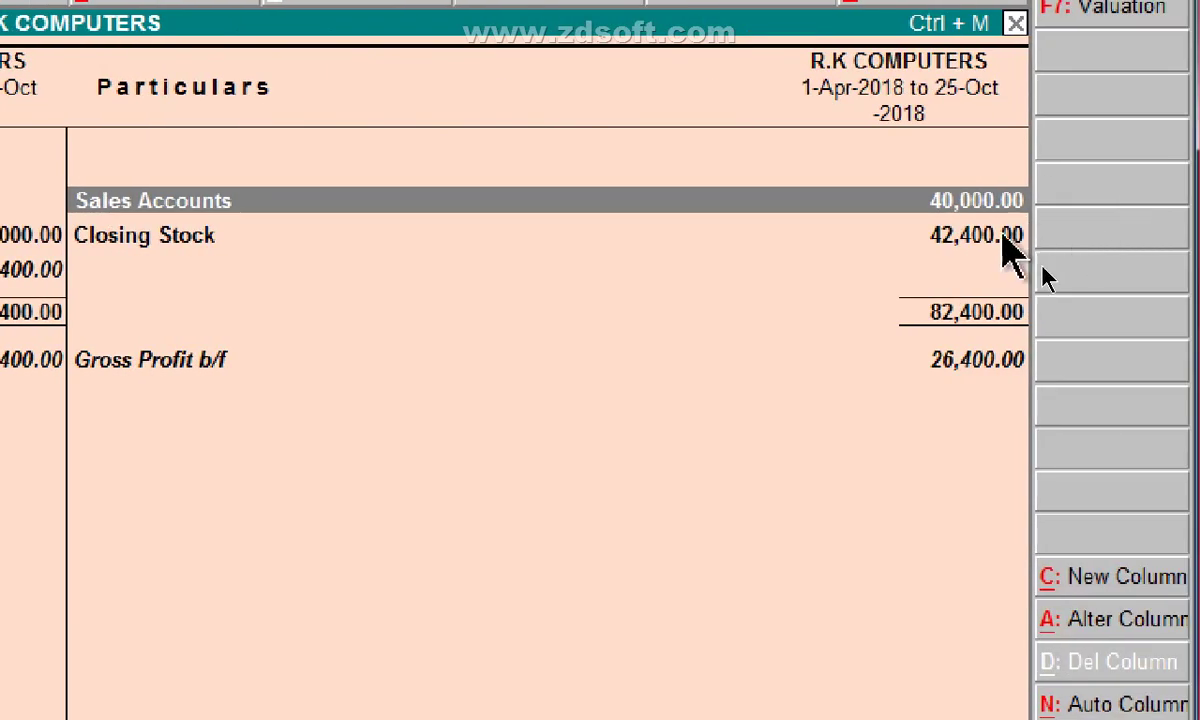
key(Down)
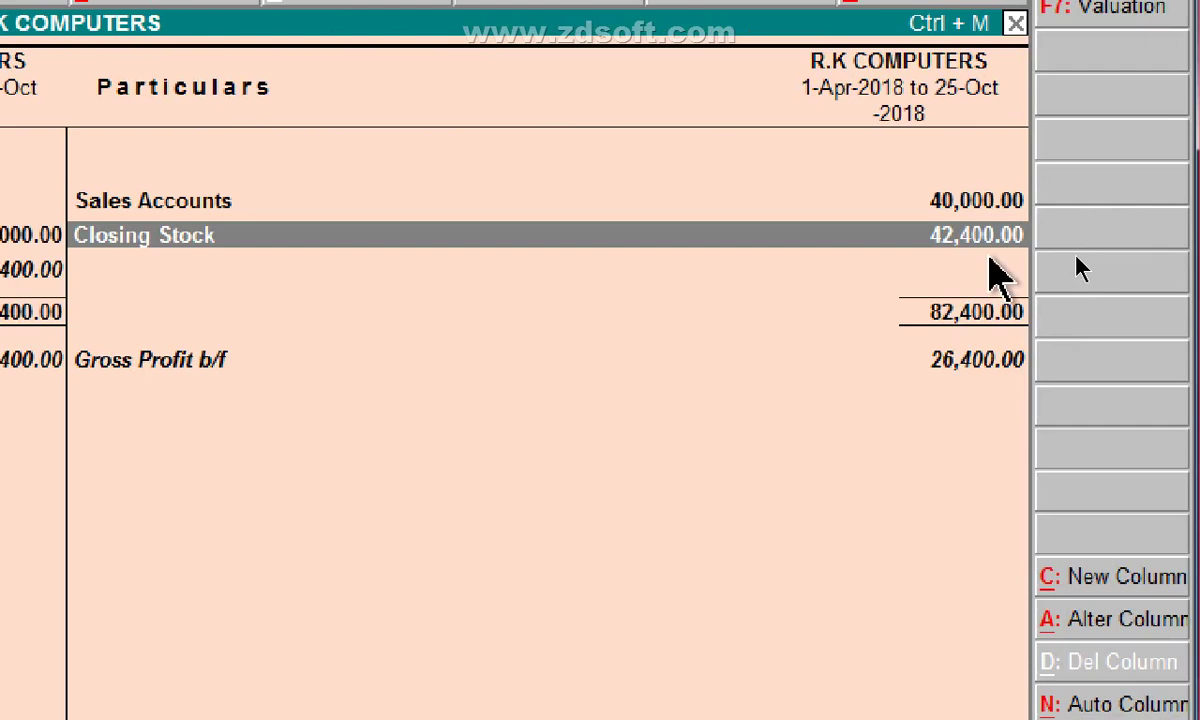
key(Down)
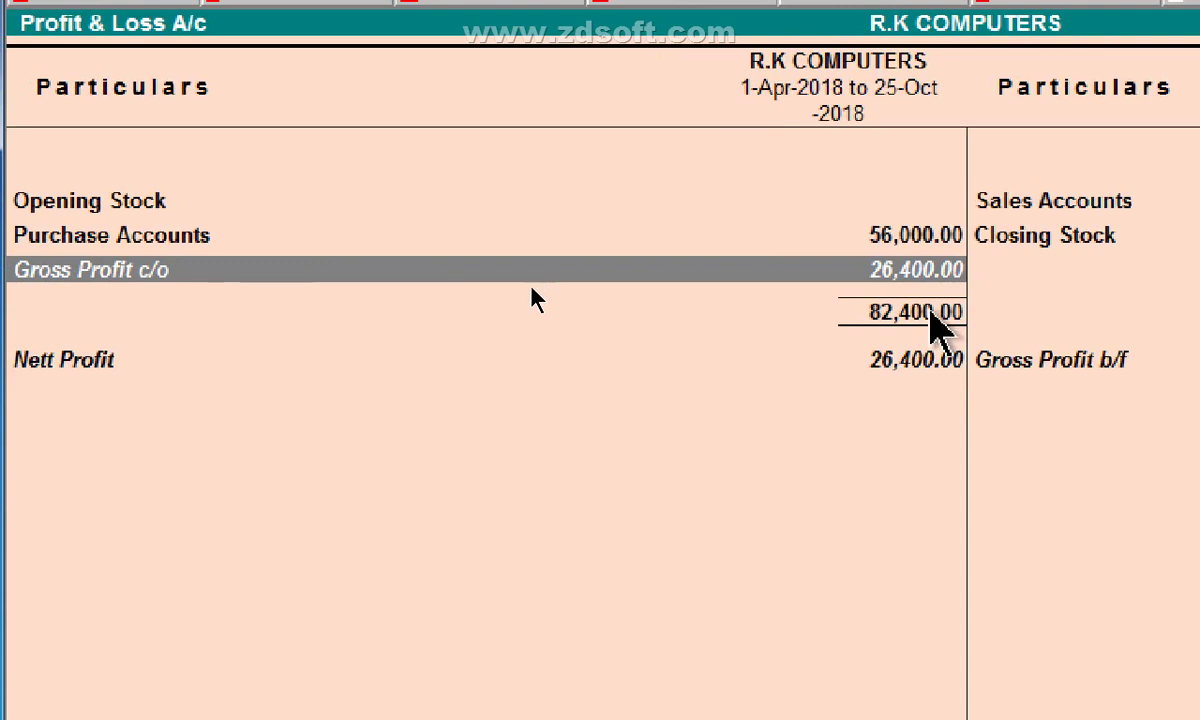
key(Down)
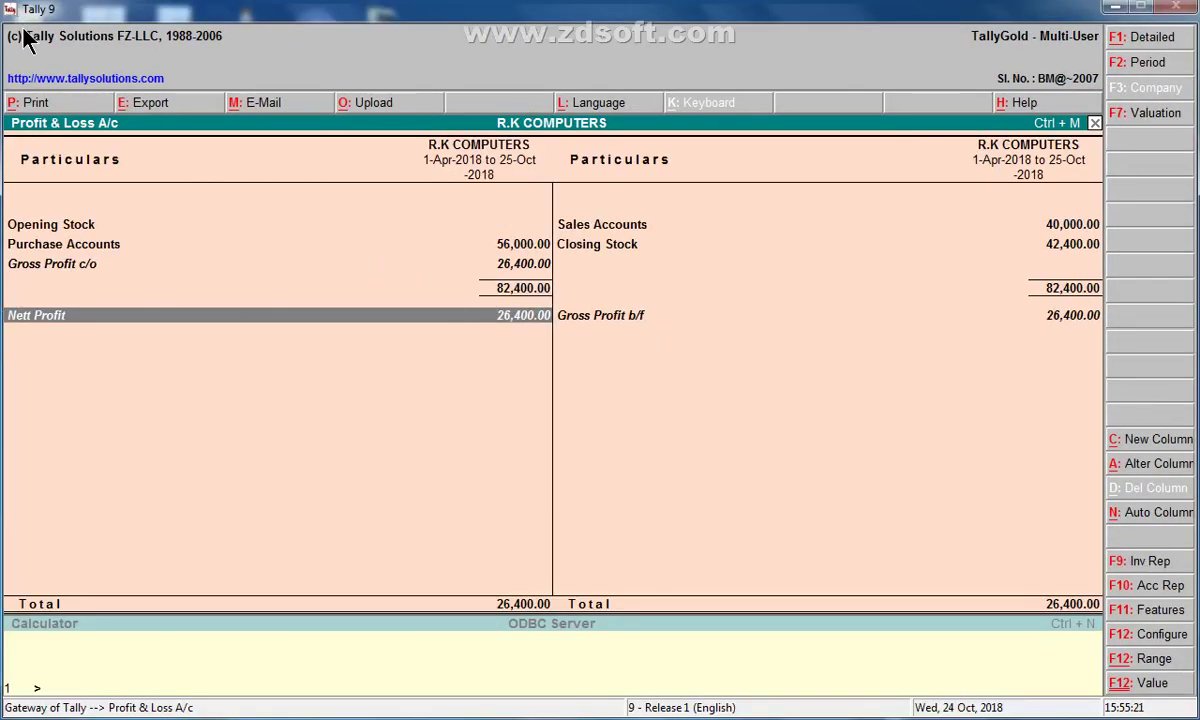
key(Escape)
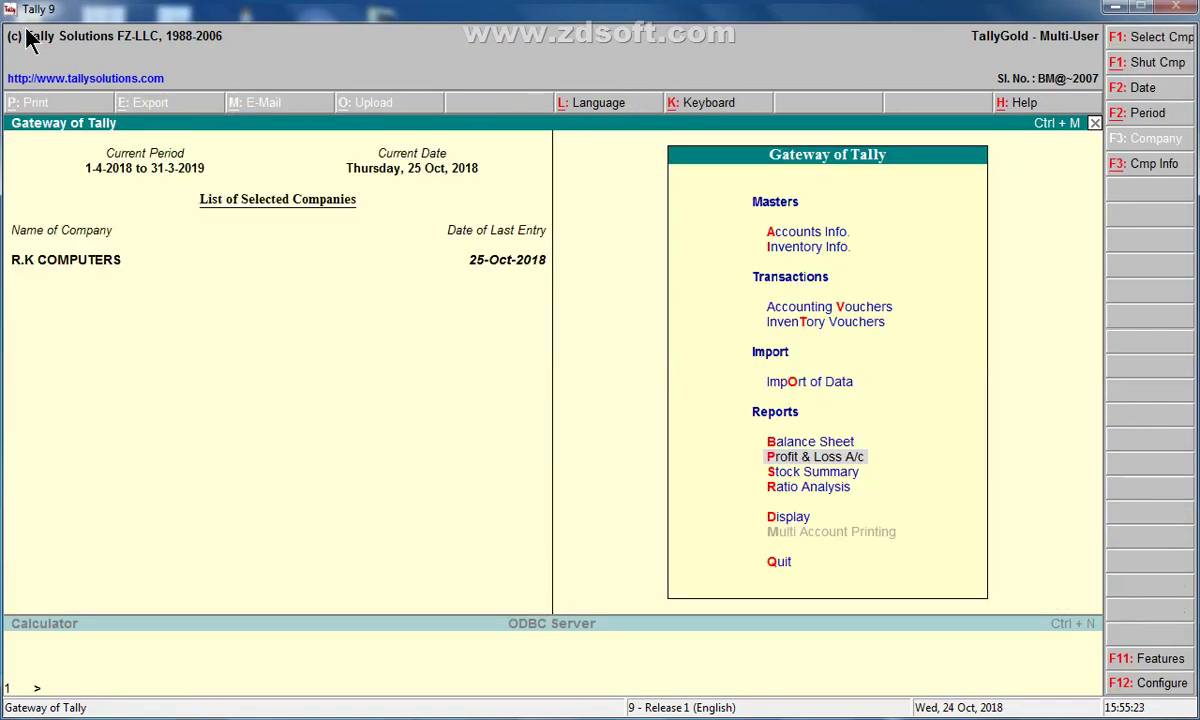
View the Stock Summary of the Hardware group's items, and return to the Gateway of Tally
key(Down)
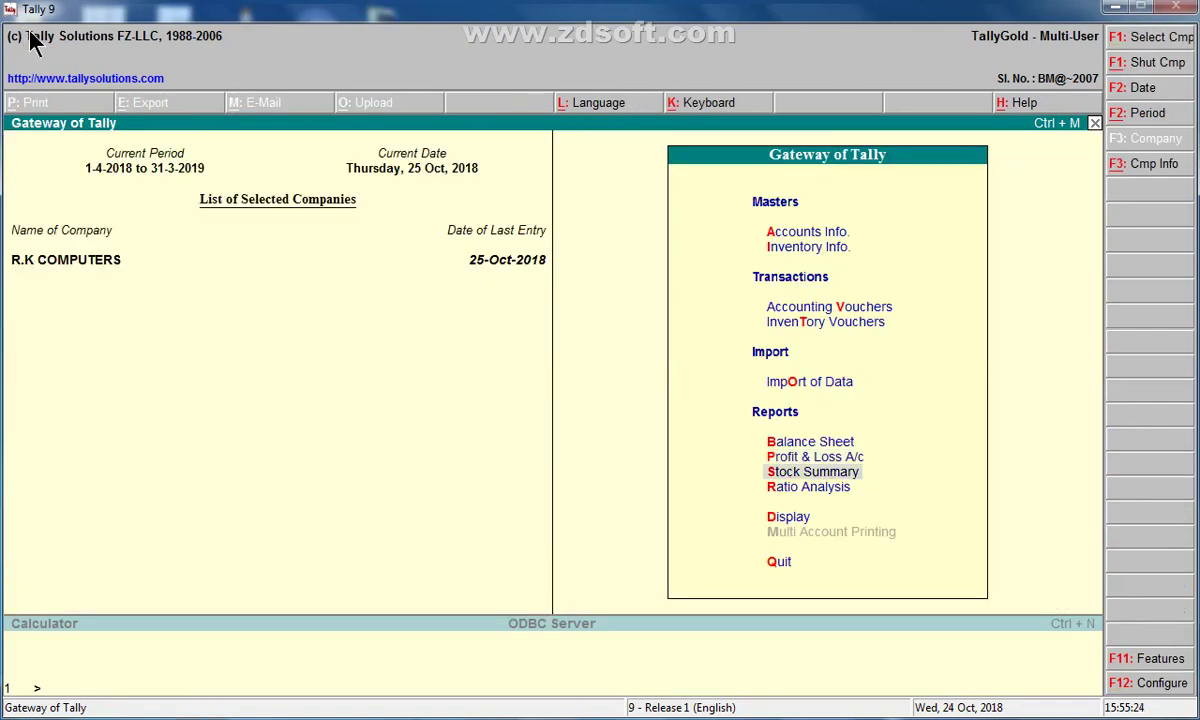
key(Return)
key(Return)
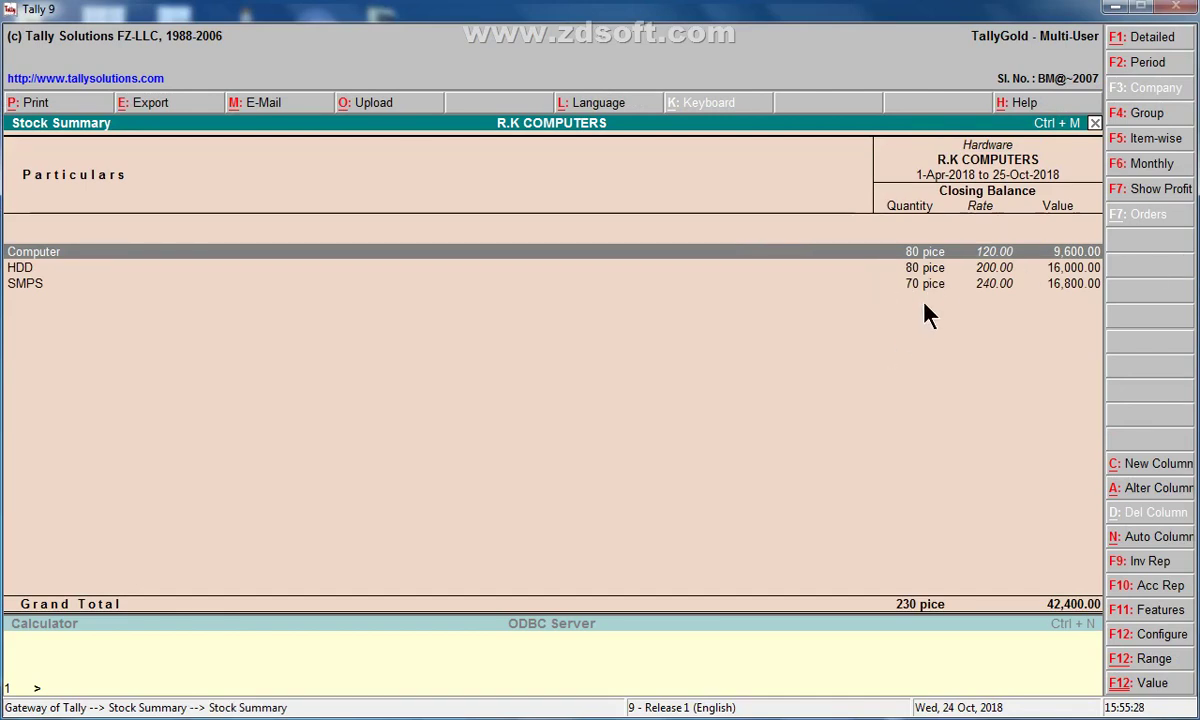
key(Escape)
key(Escape)
Quit Tally and confirm the exit
key(Escape)
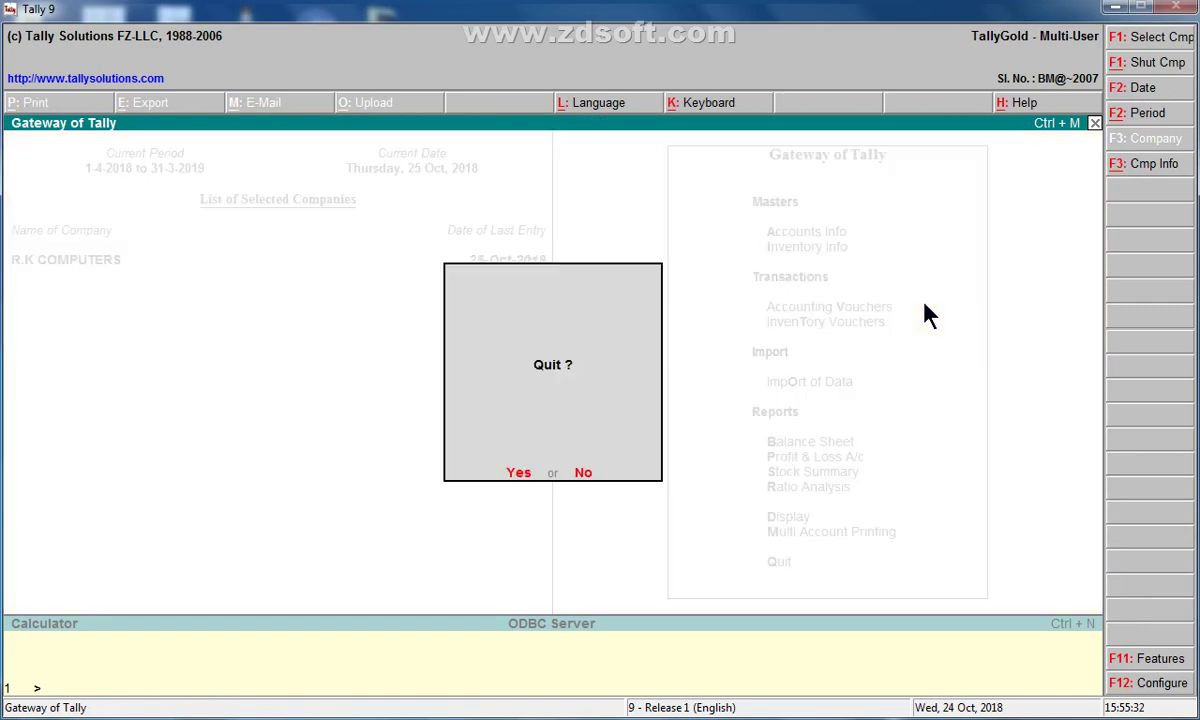
key(y)
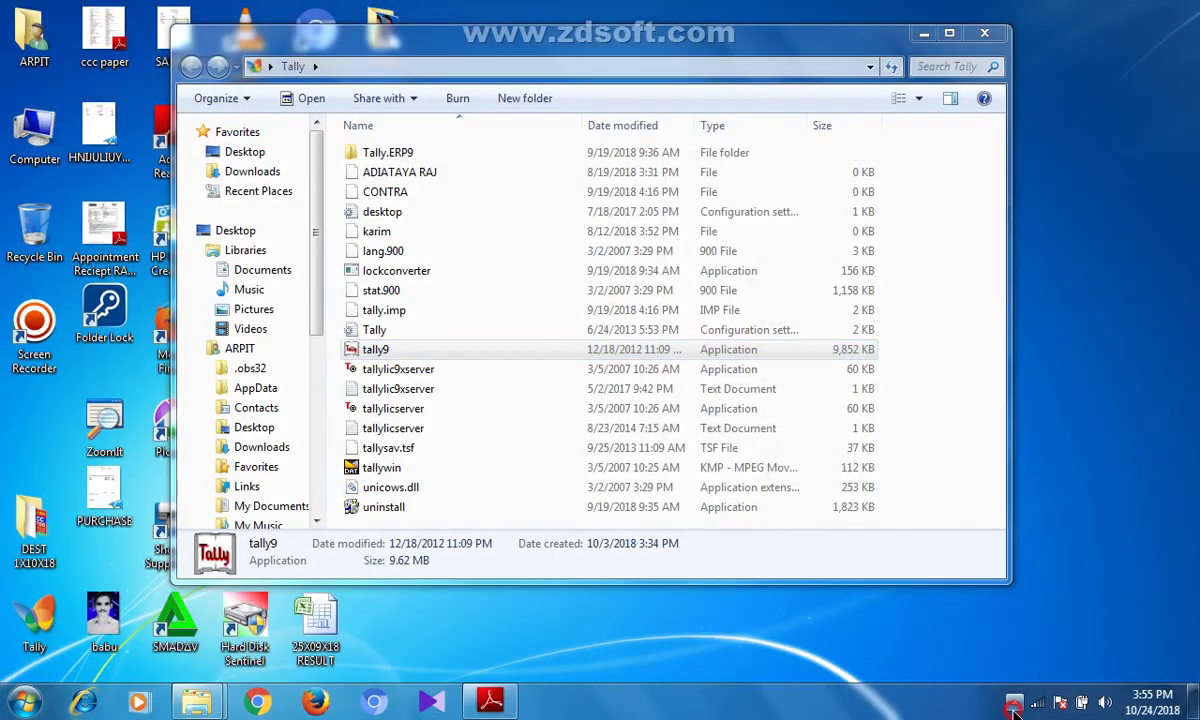
click(1014, 708)
click(983, 606)
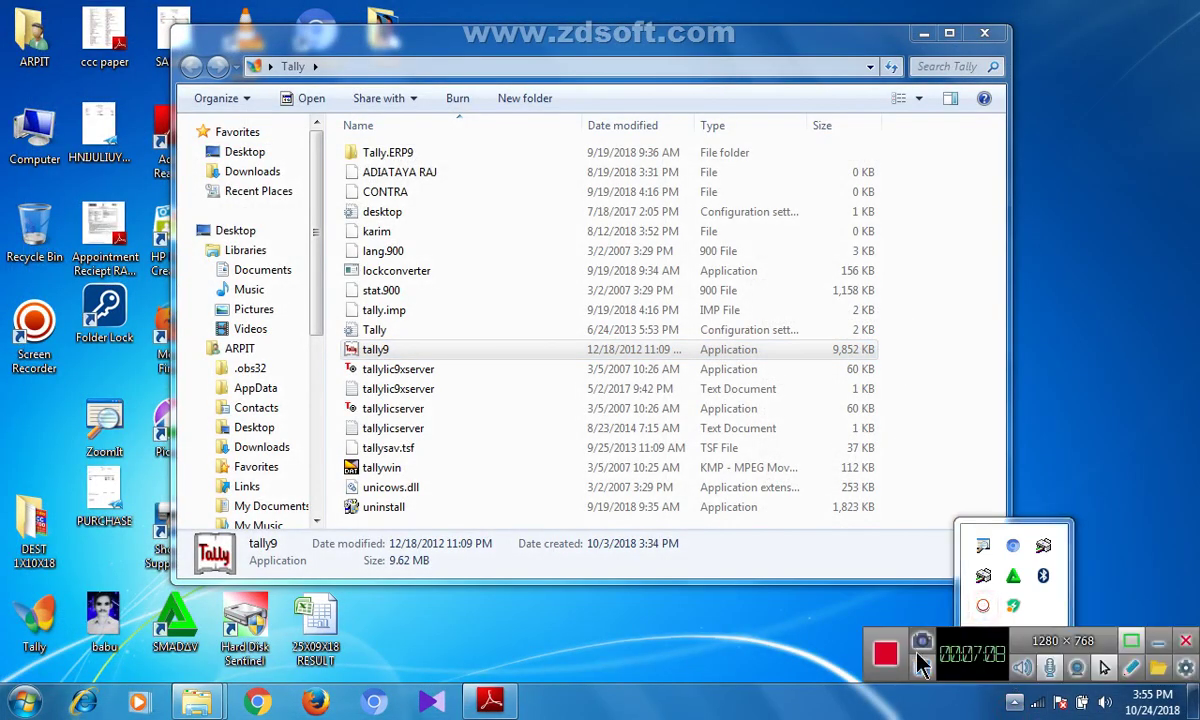